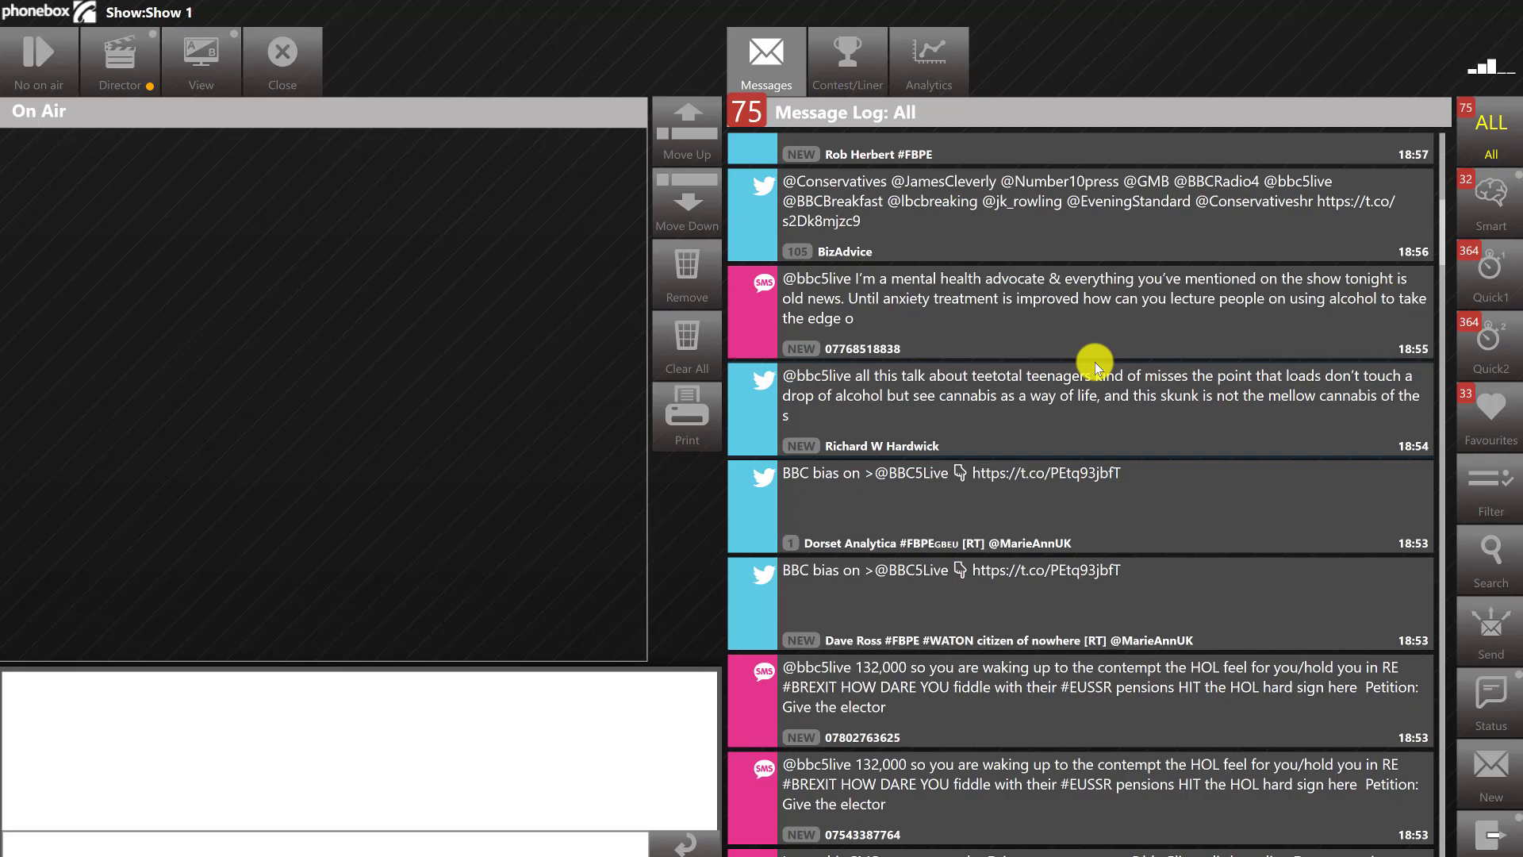
# Examine the SMS, Twitter and Facebook entries in the message log of all incoming messages.
pyautogui.scroll(8, 1060, 265)
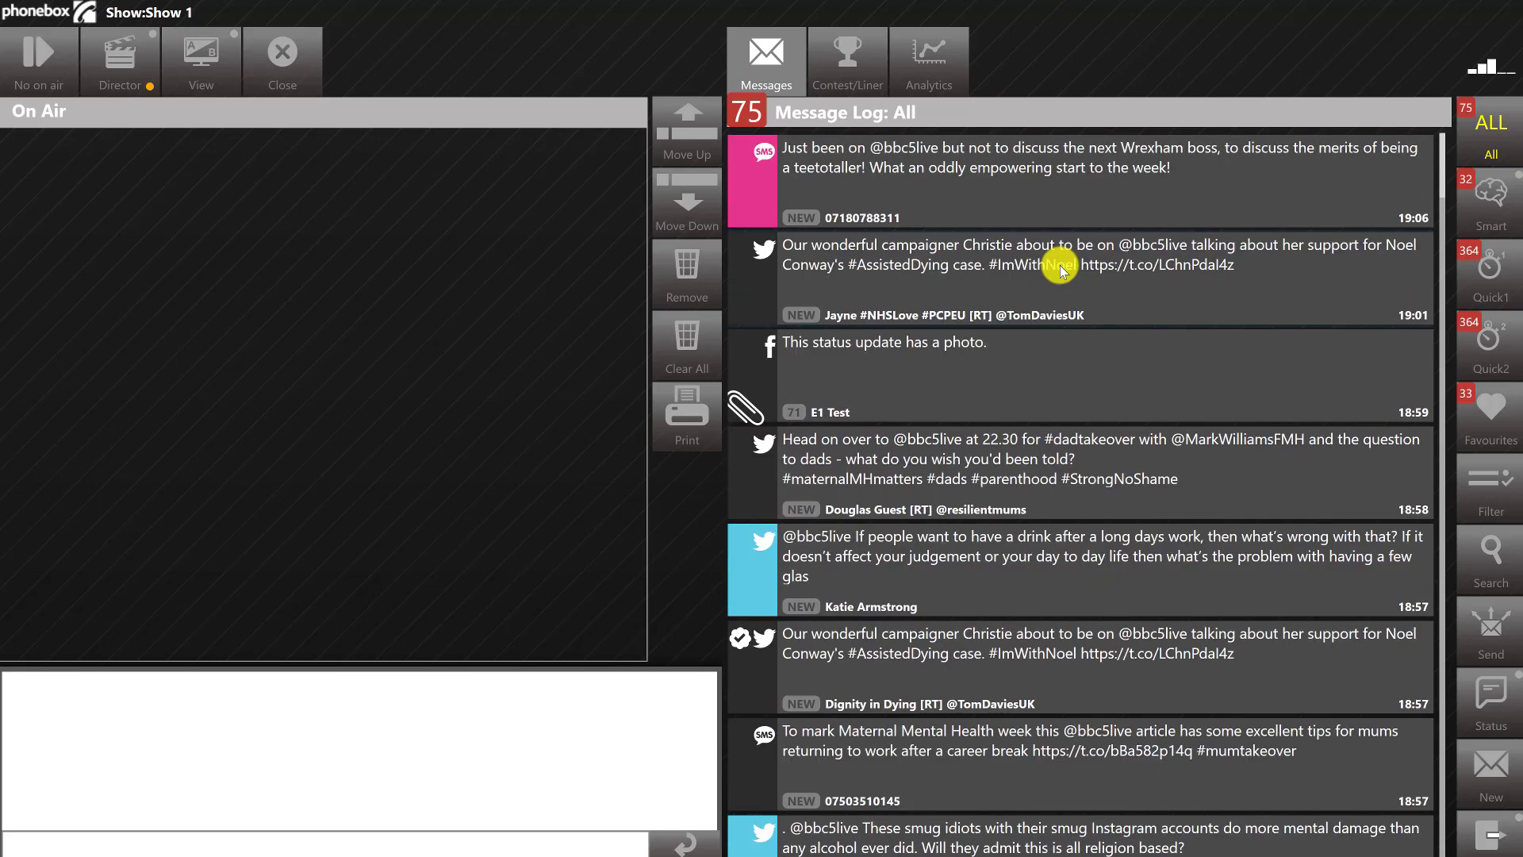
pyautogui.scroll(-6, 1060, 265)
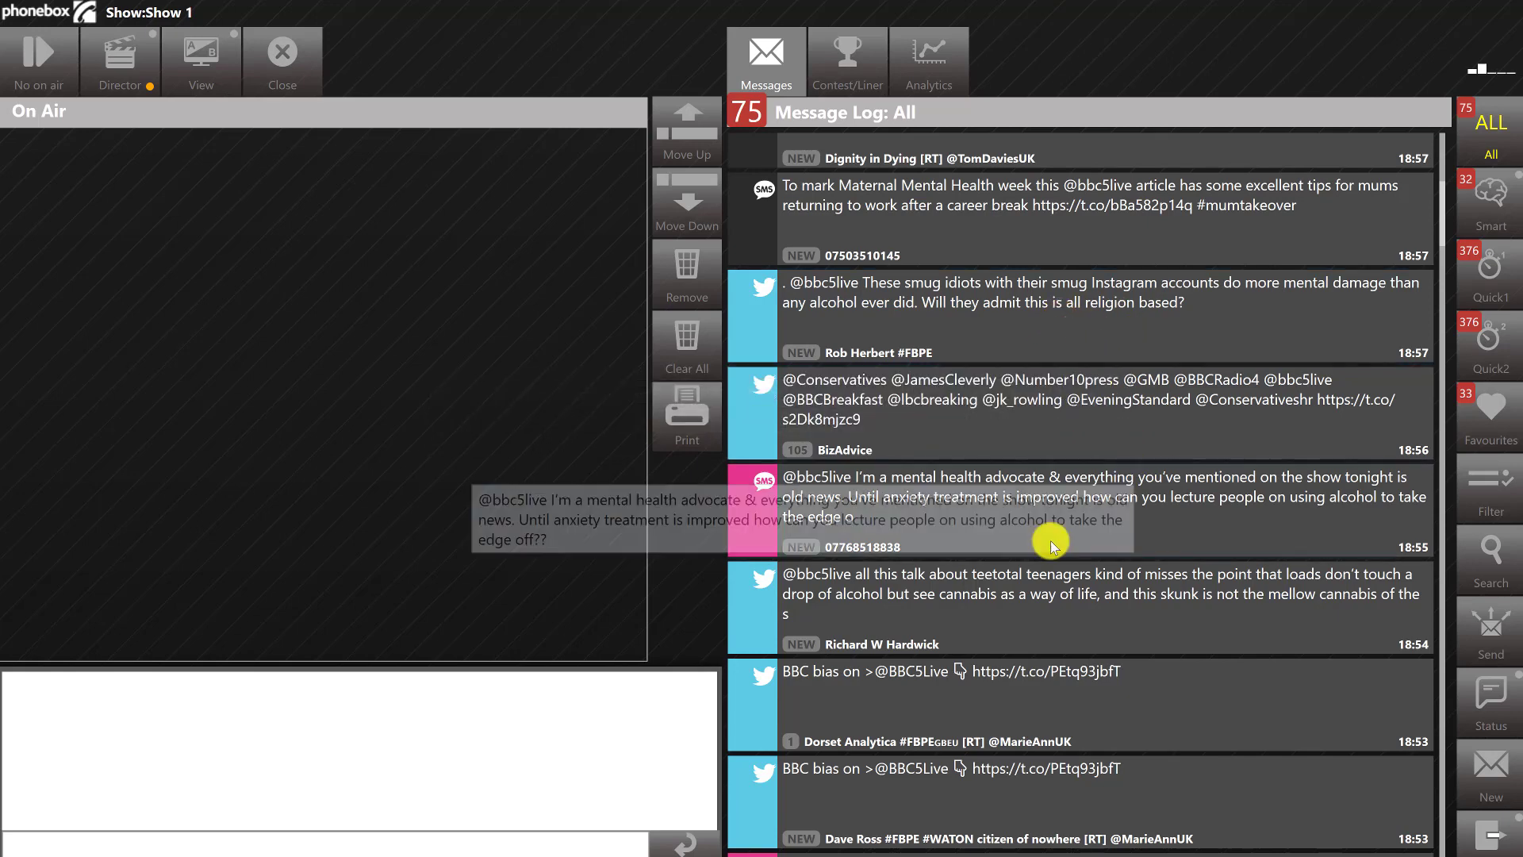
pyautogui.scroll(5, 1111, 492)
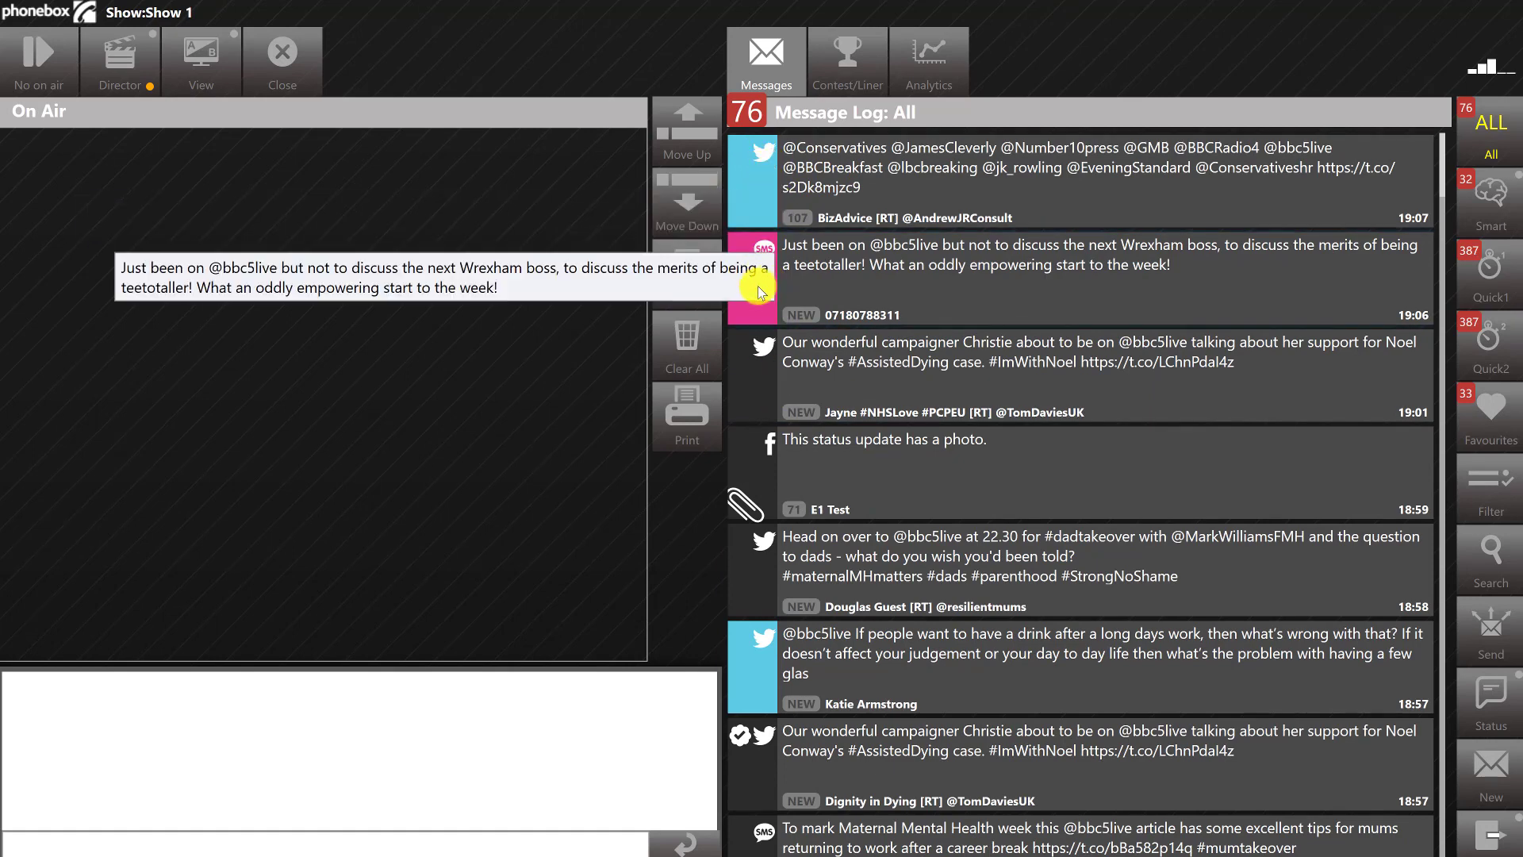
pyautogui.scroll(-5, 903, 554)
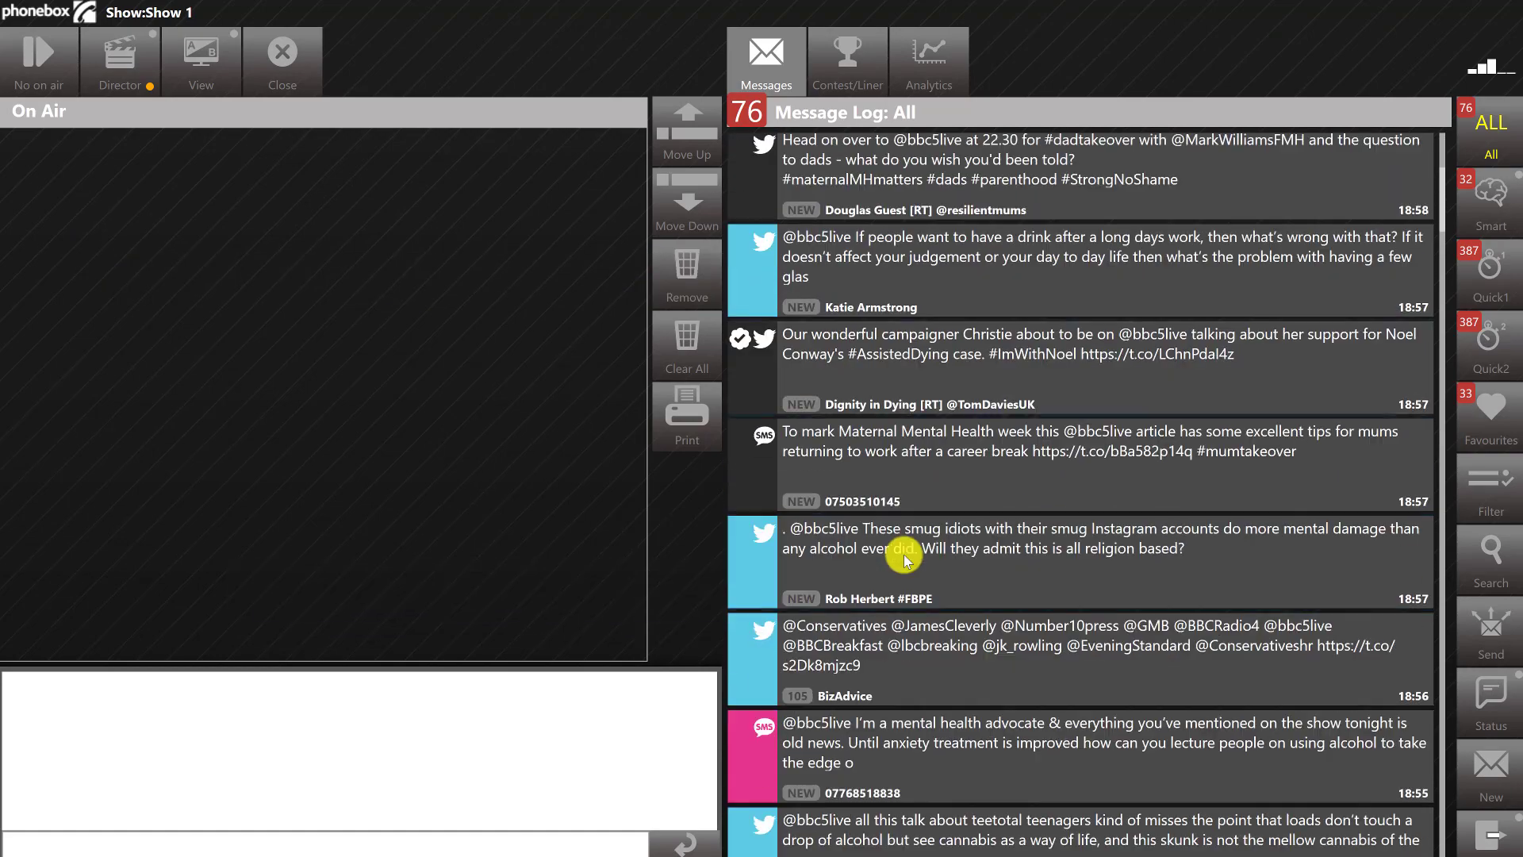
pyautogui.scroll(-10, 903, 555)
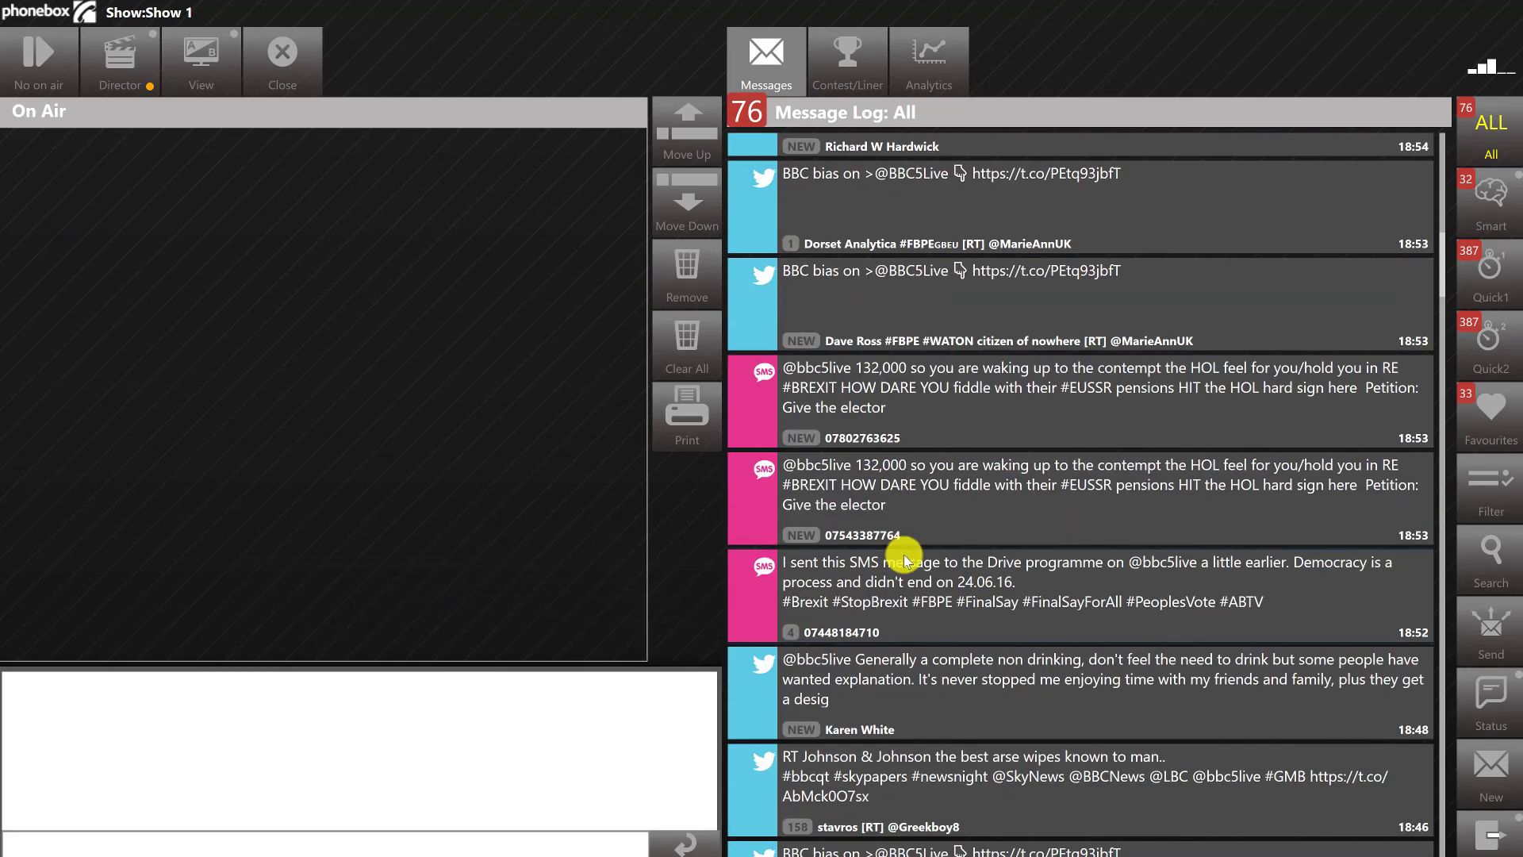
pyautogui.scroll(-10, 903, 555)
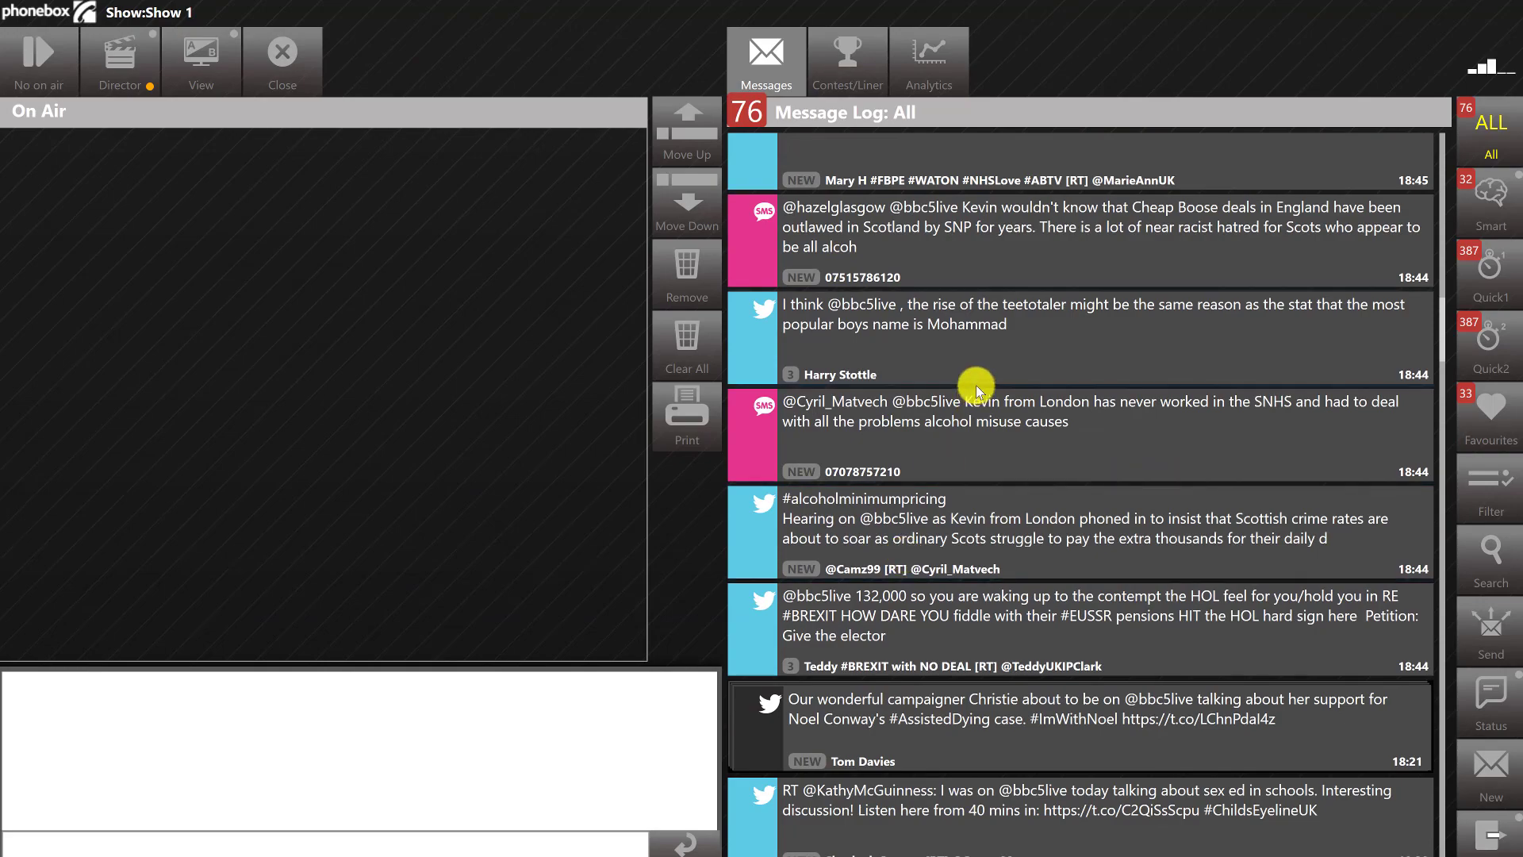
pyautogui.scroll(20, 975, 384)
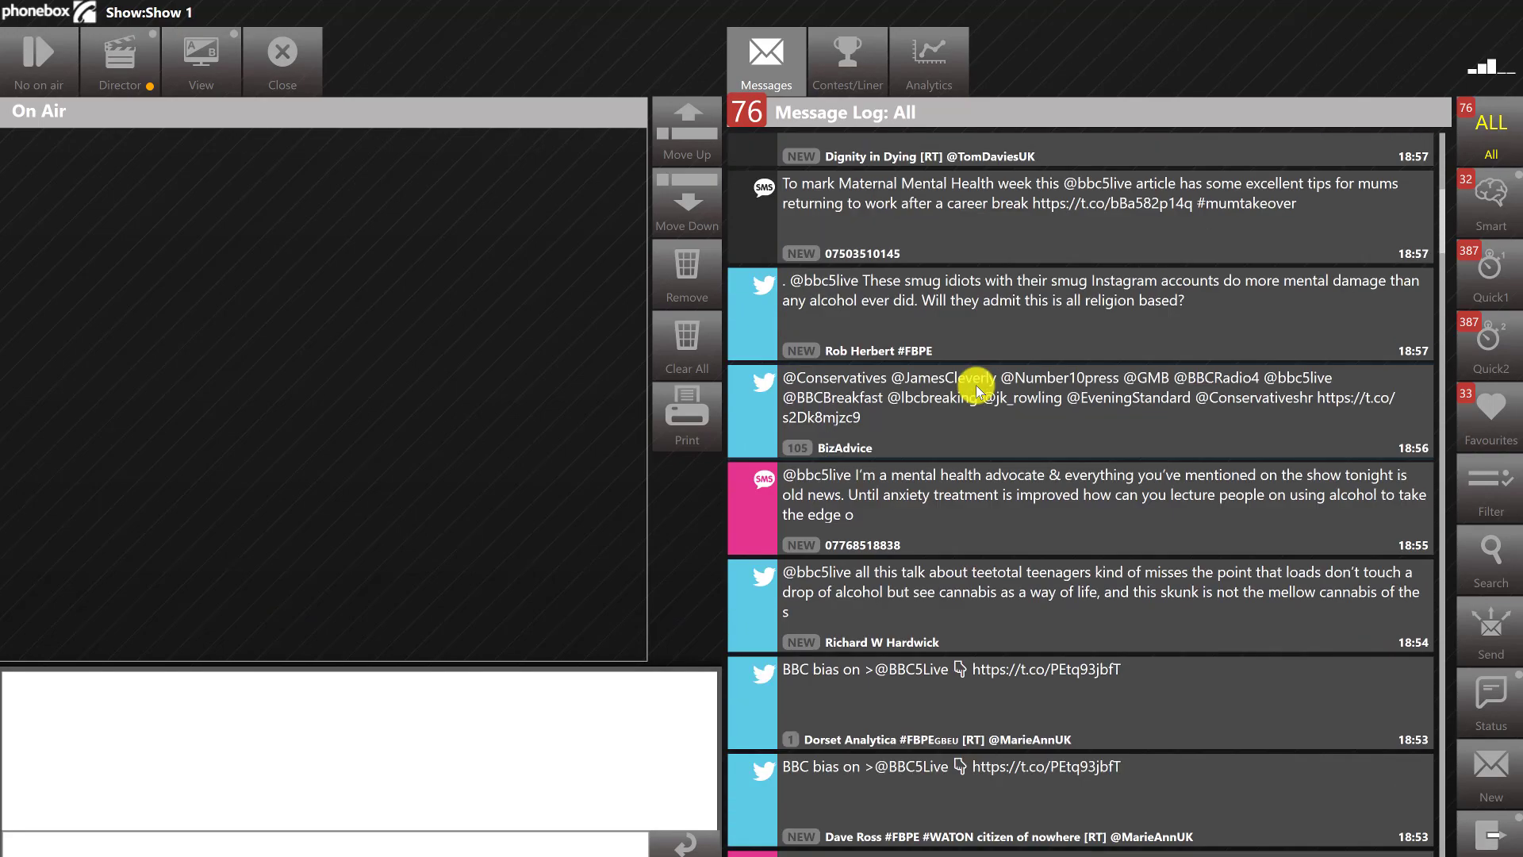
pyautogui.scroll(3, 976, 384)
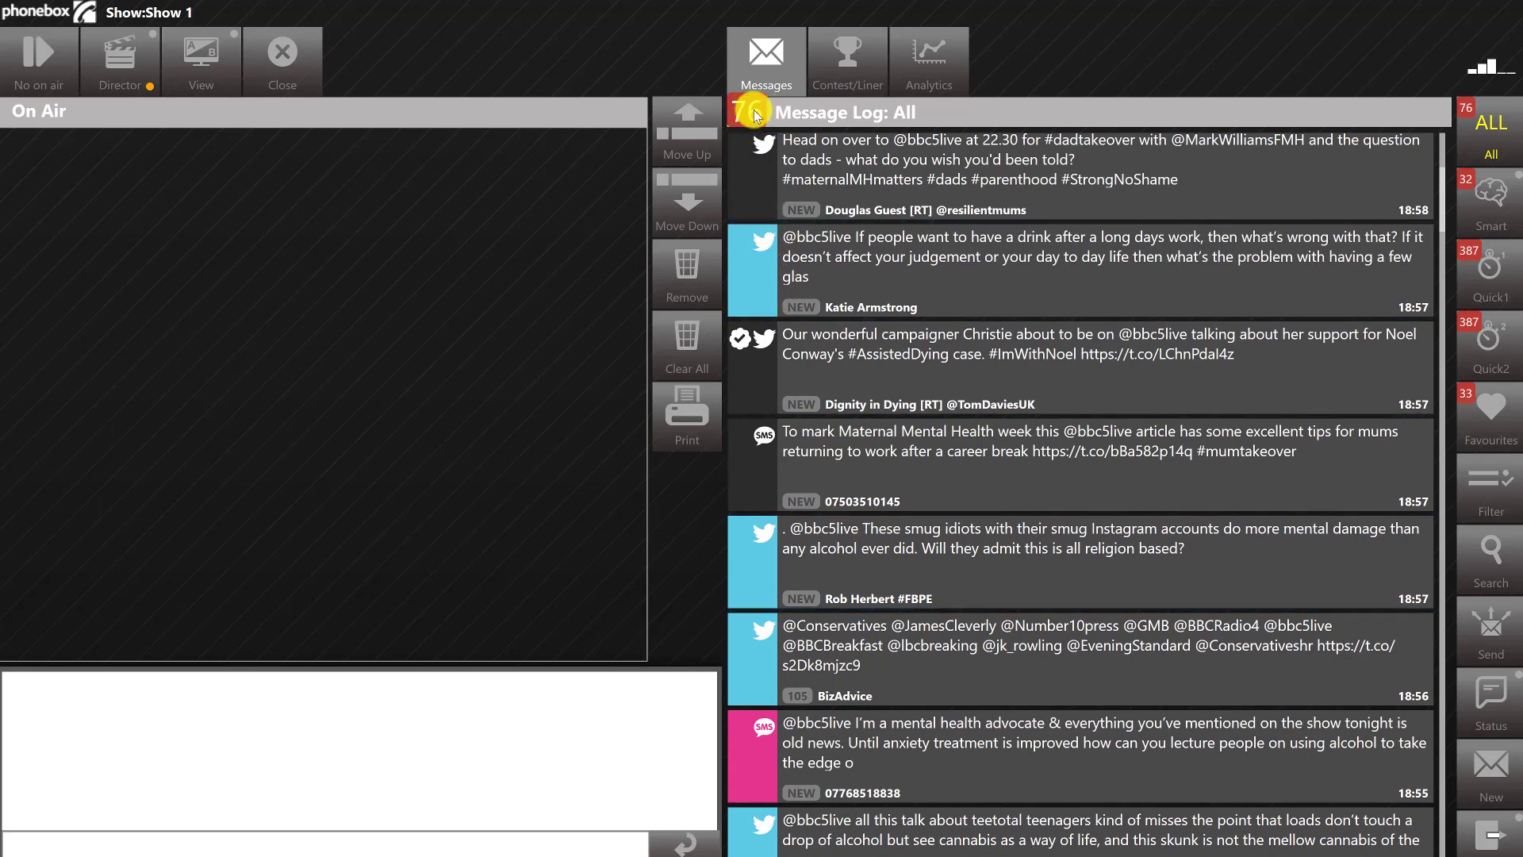
# Read the full tweets about smug Instagram accounts and about having a drink after work, returning to the log after each.
pyautogui.click(869, 544)
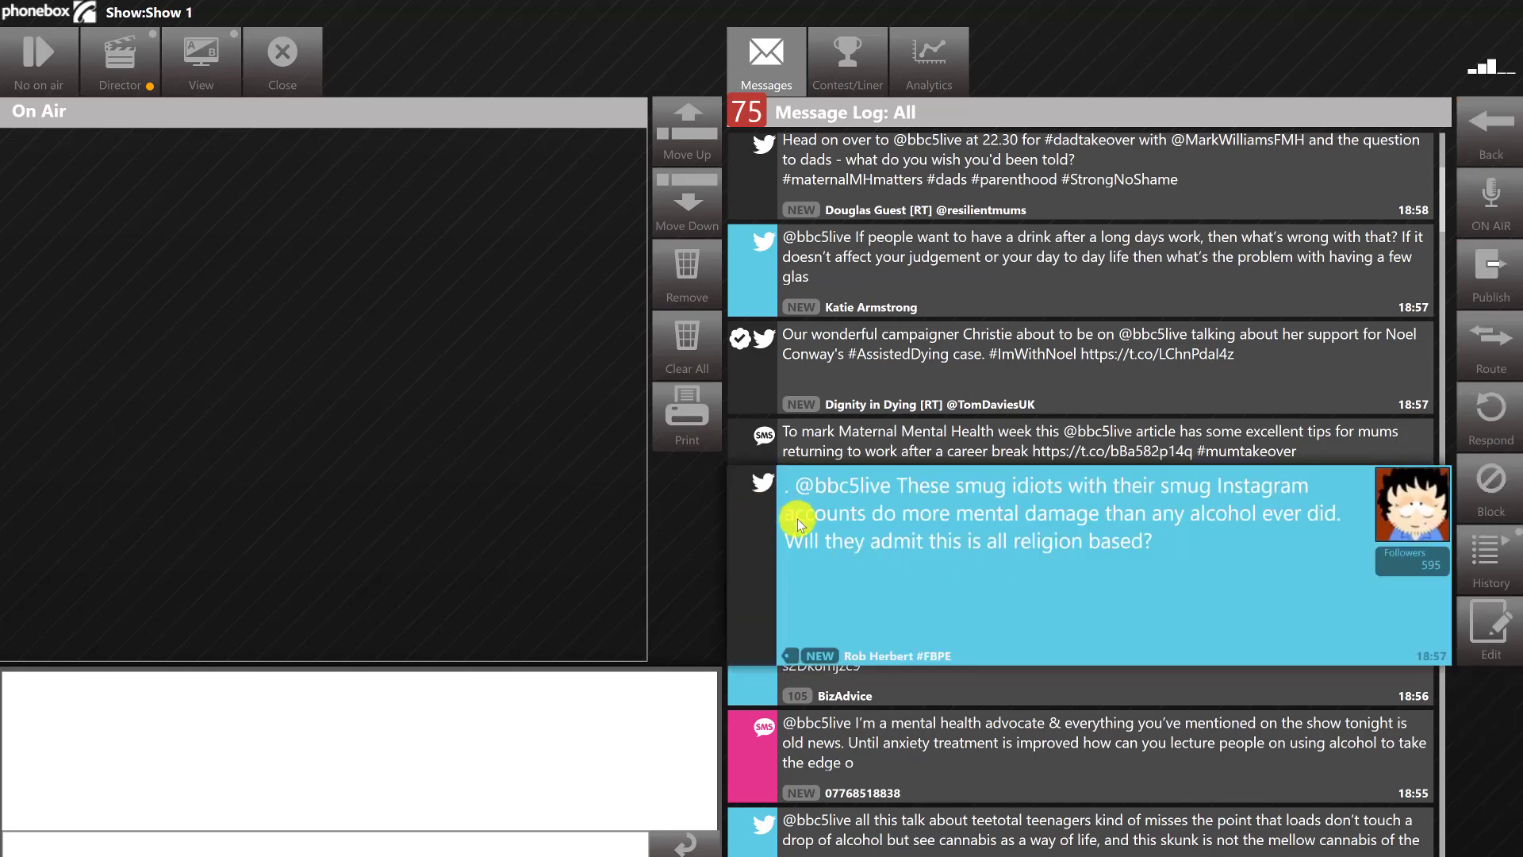
pyautogui.click(1470, 144)
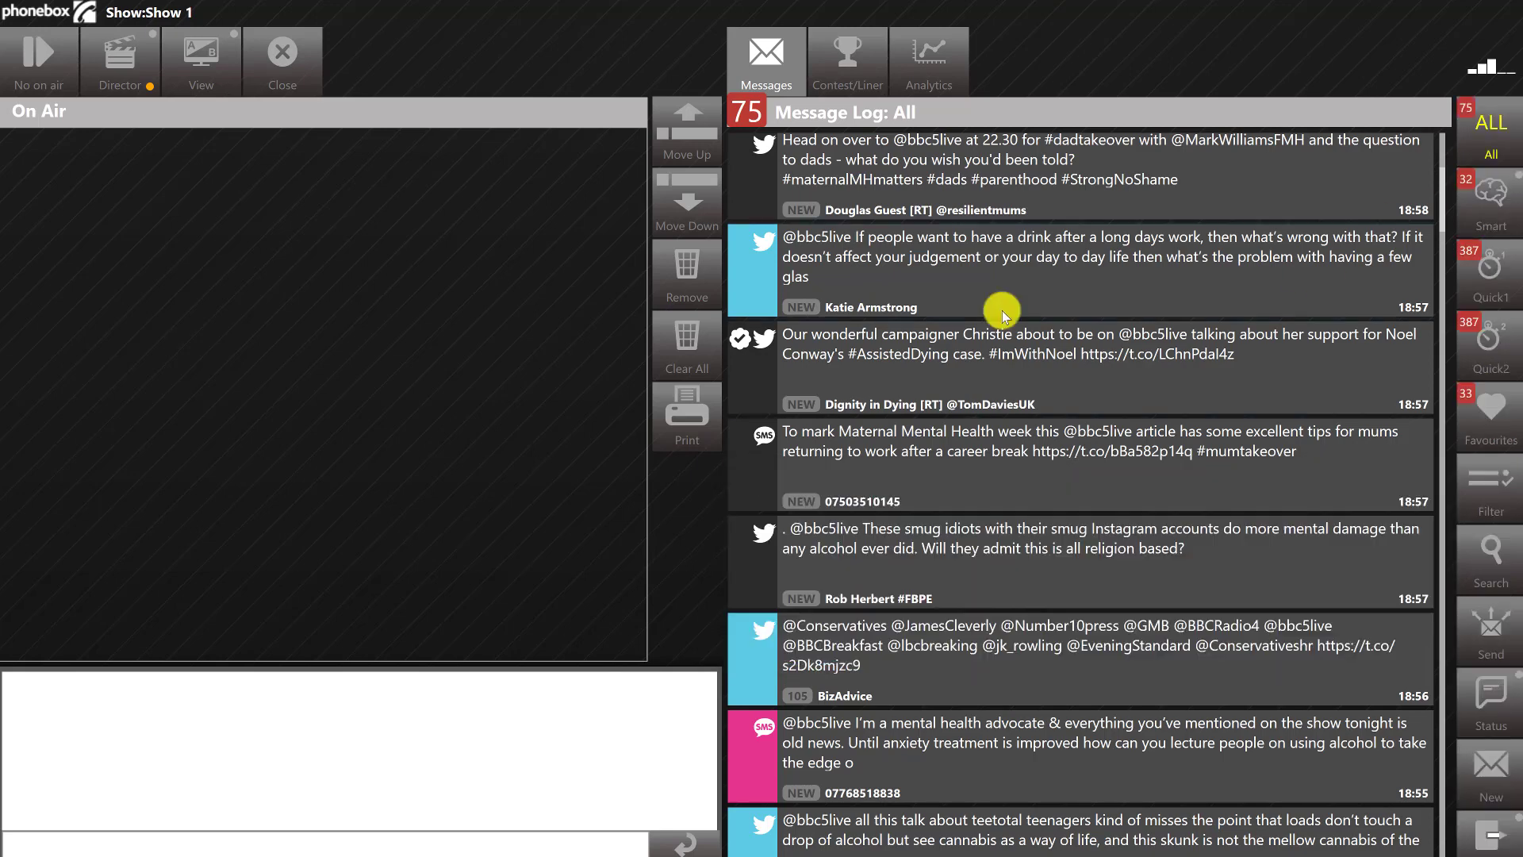
pyautogui.click(897, 276)
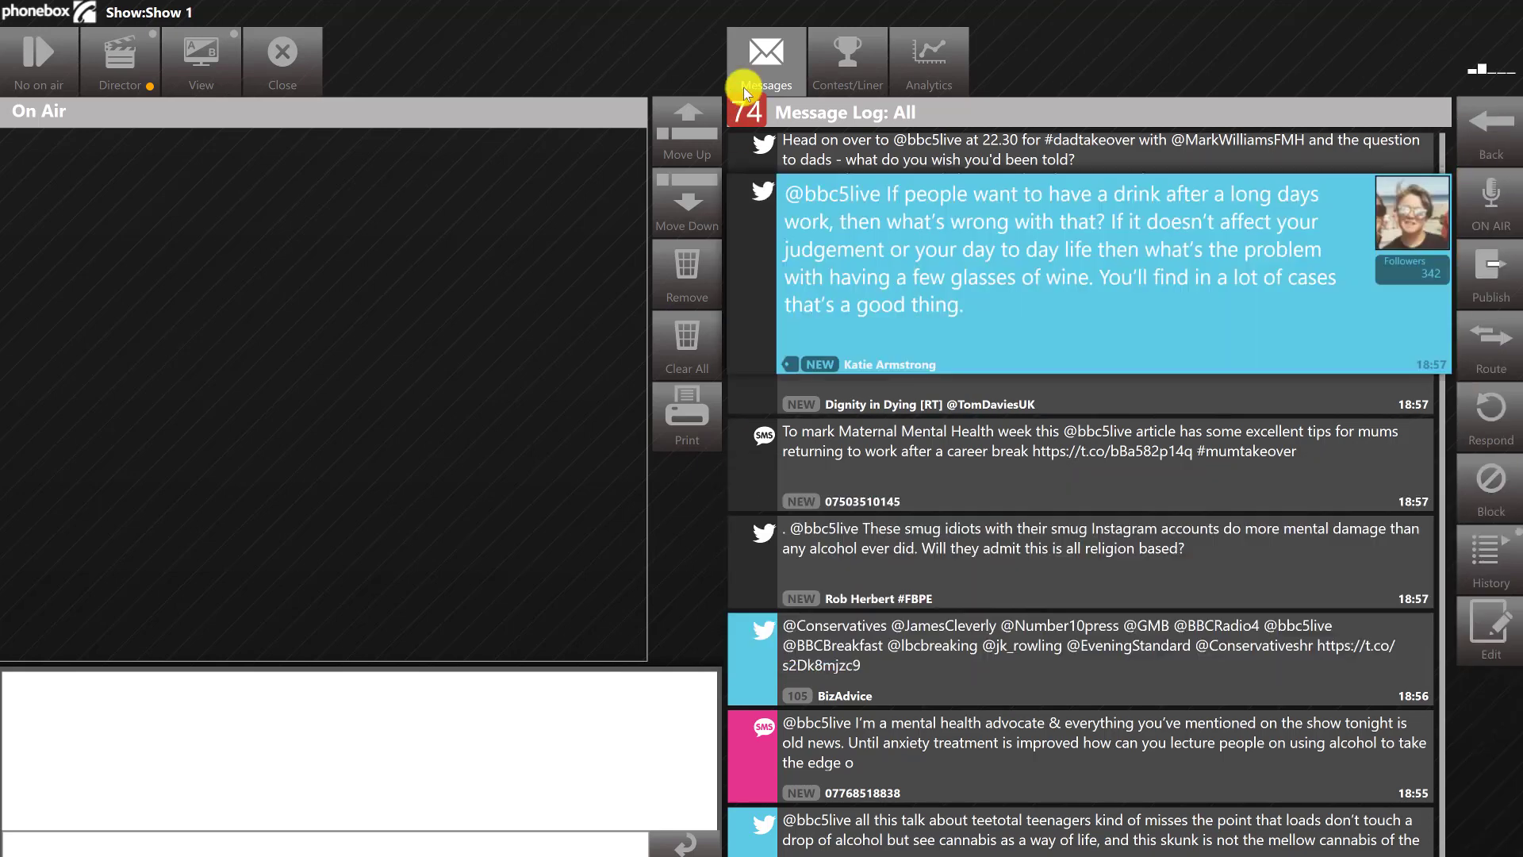
pyautogui.click(1486, 138)
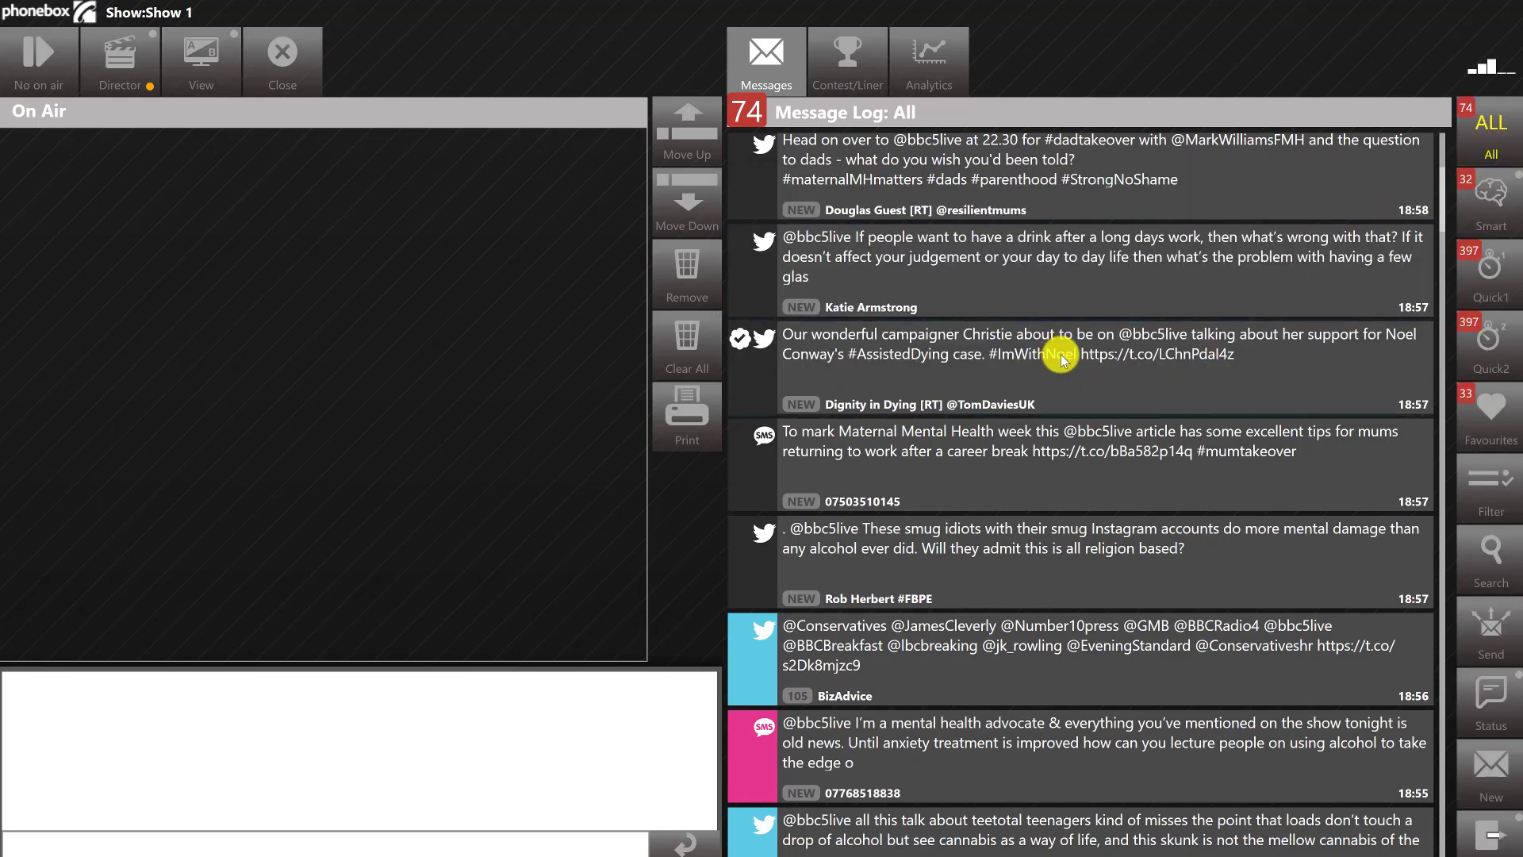
# View the Facebook status update with its attached photo while browsing the log, and close the message.
pyautogui.scroll(7, 1063, 359)
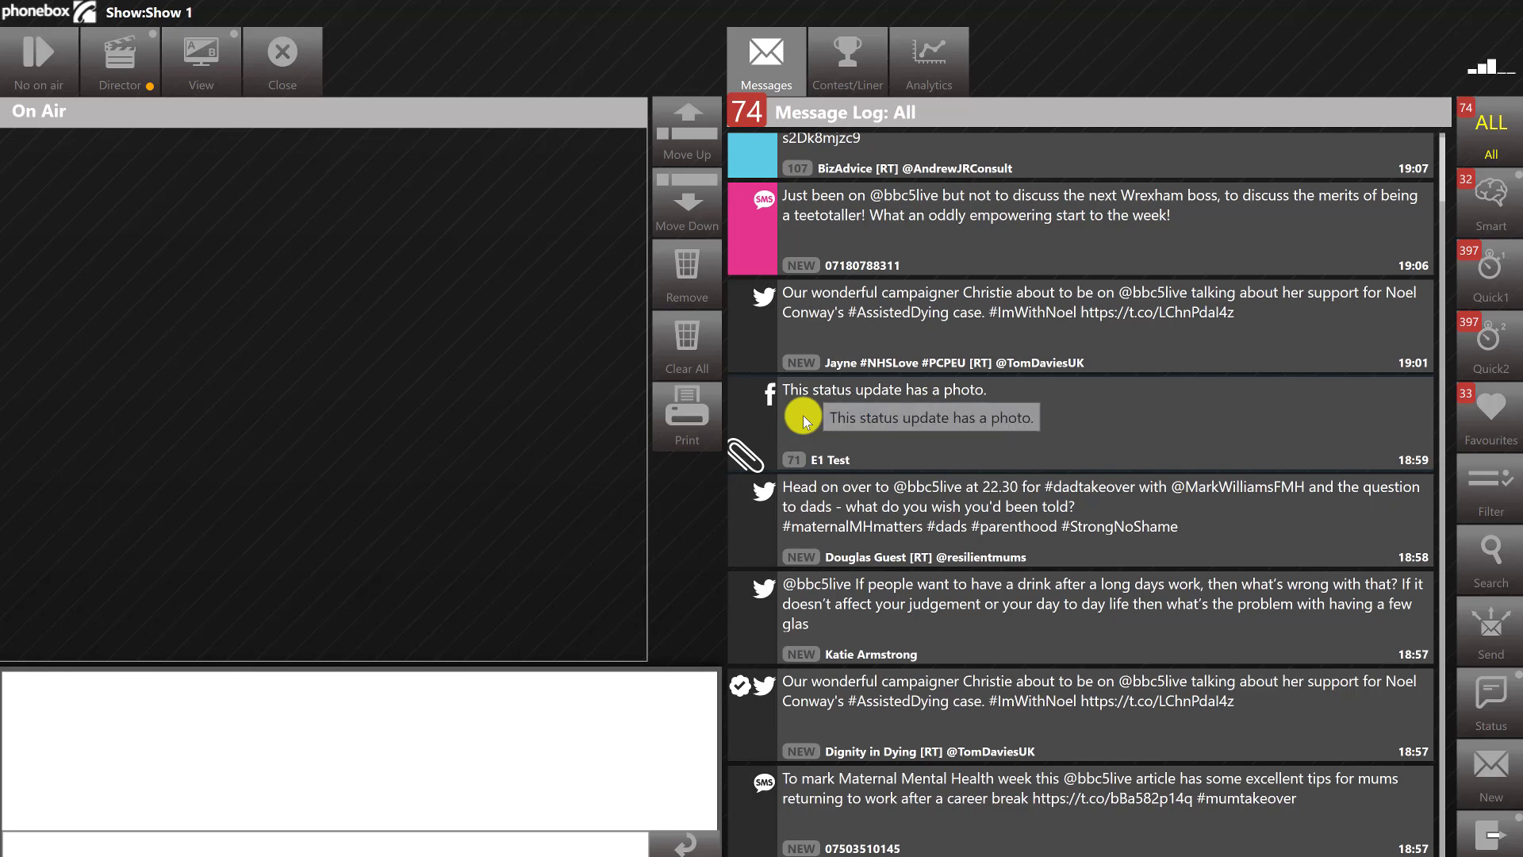
pyautogui.click(802, 416)
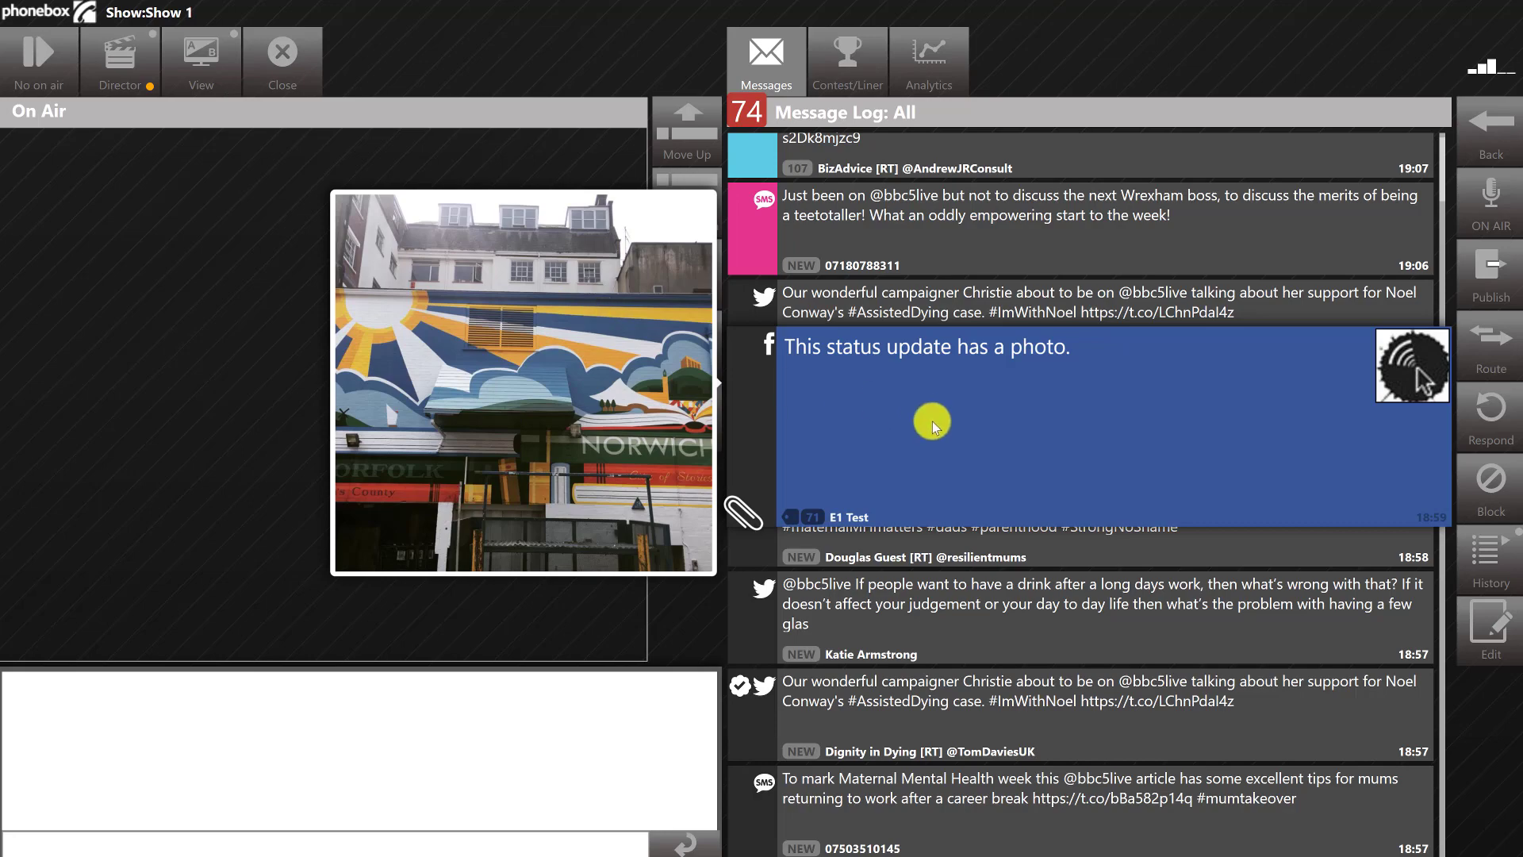
pyautogui.scroll(-5, 1043, 611)
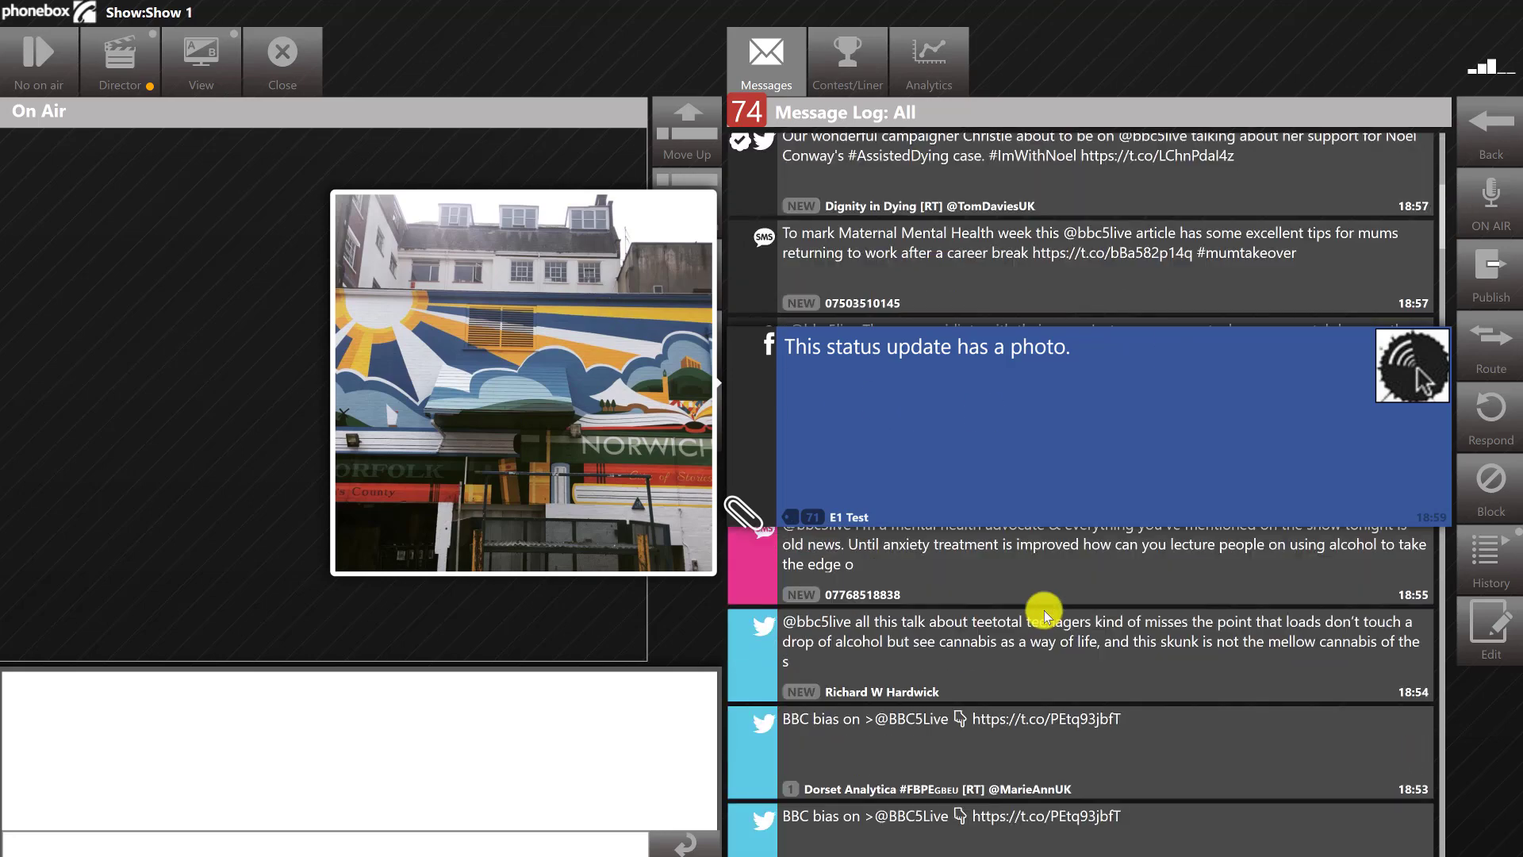
pyautogui.scroll(-14, 1044, 613)
pyautogui.scroll(13, 994, 430)
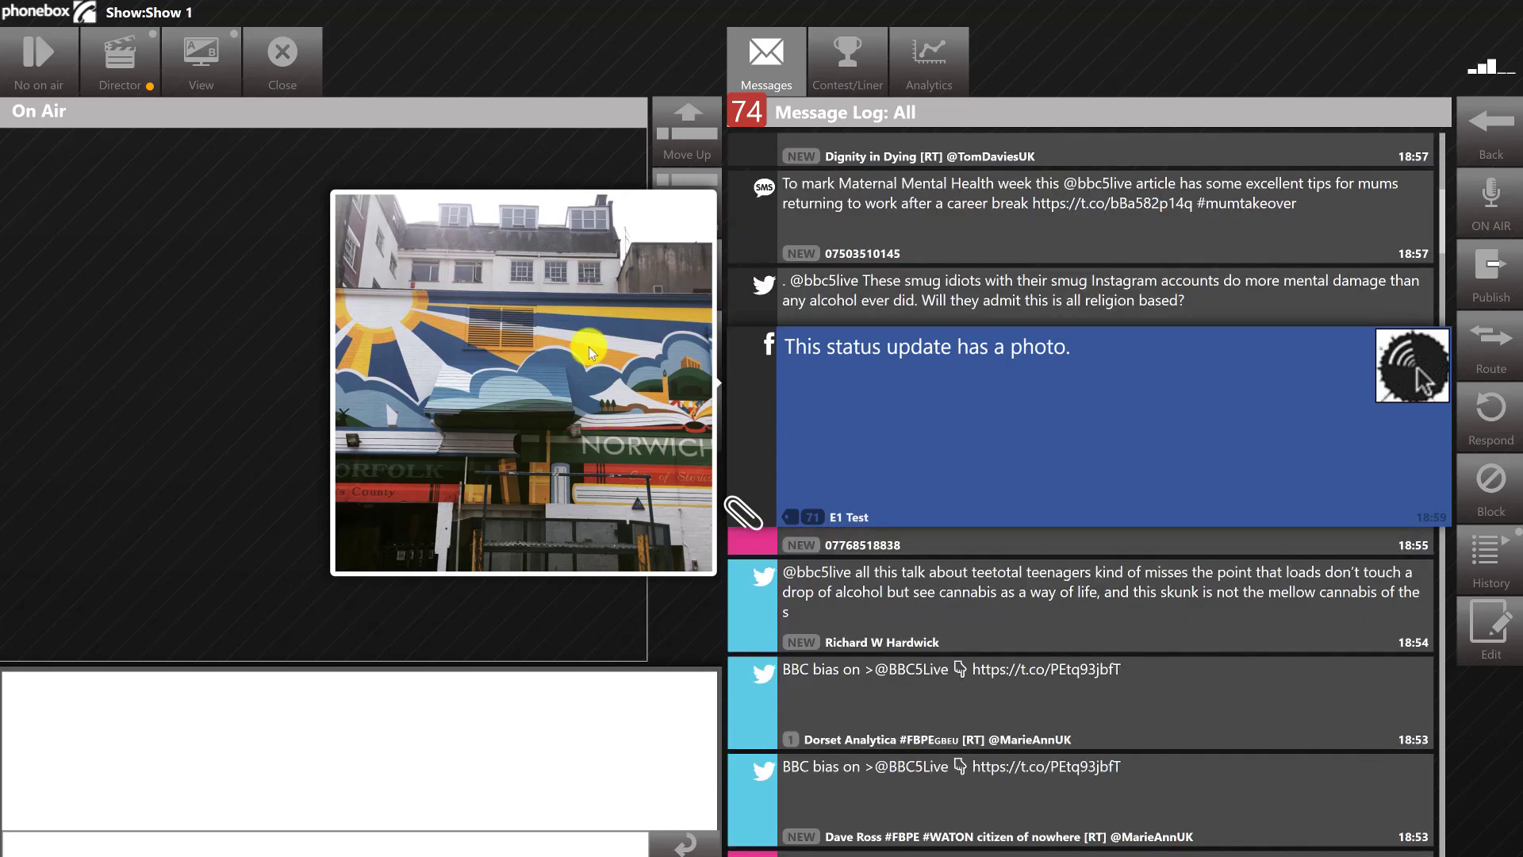
pyautogui.scroll(-1, 914, 649)
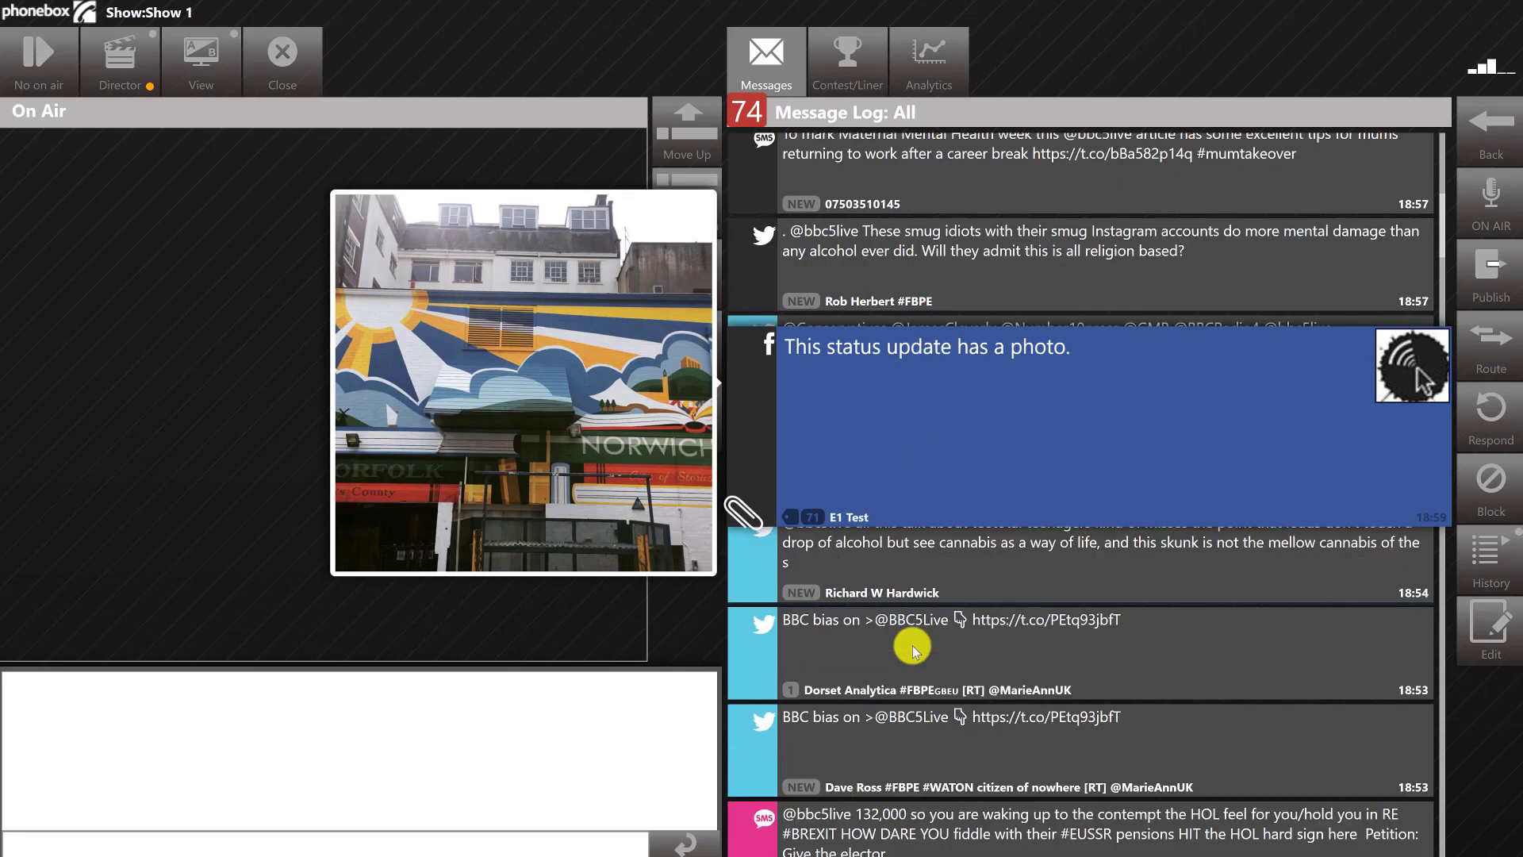
pyautogui.scroll(-7, 912, 649)
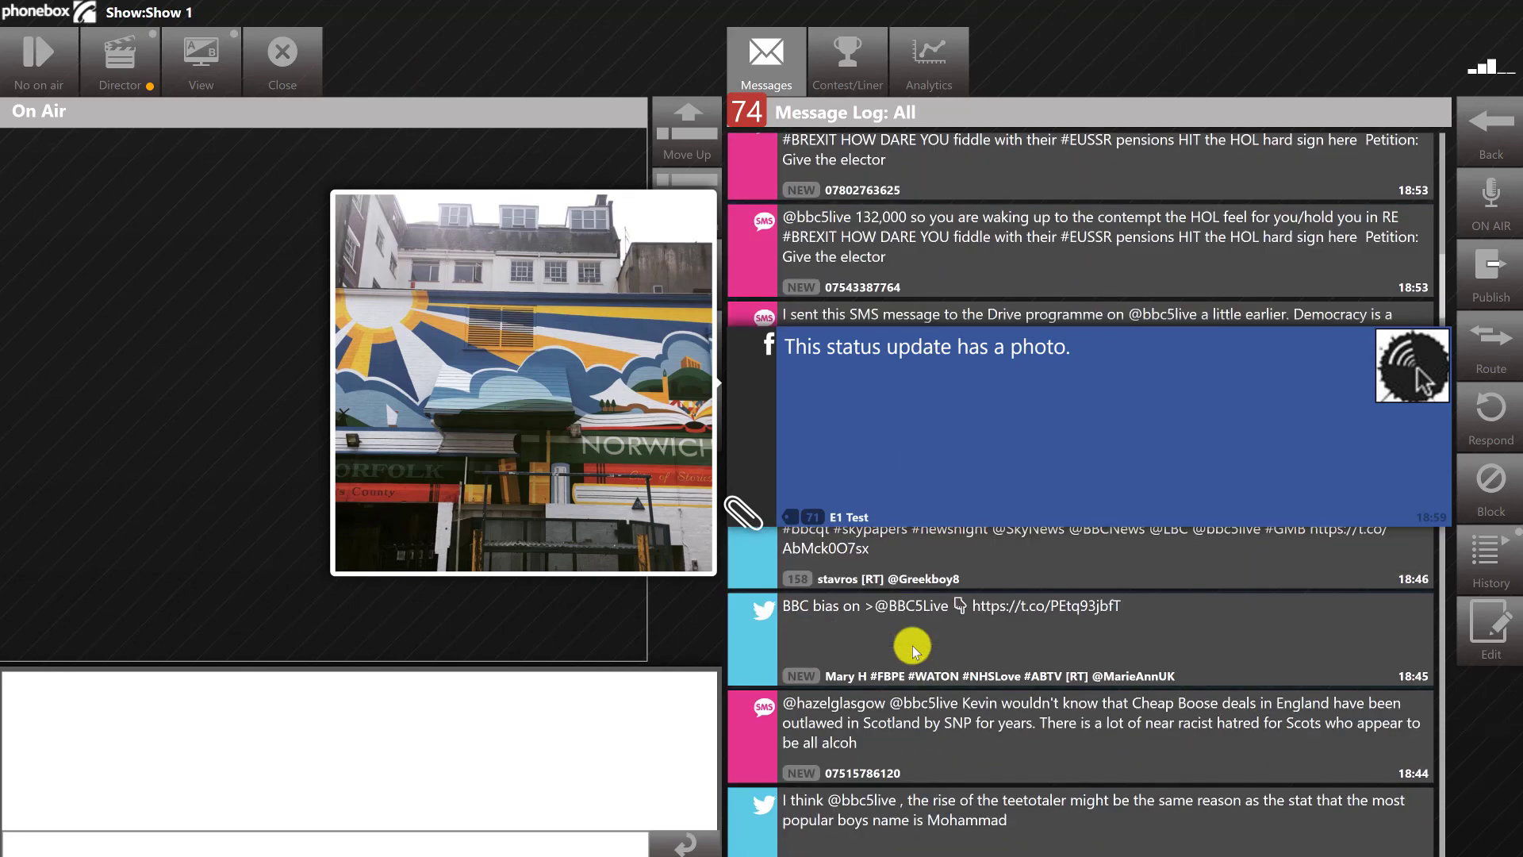
pyautogui.scroll(-8, 912, 649)
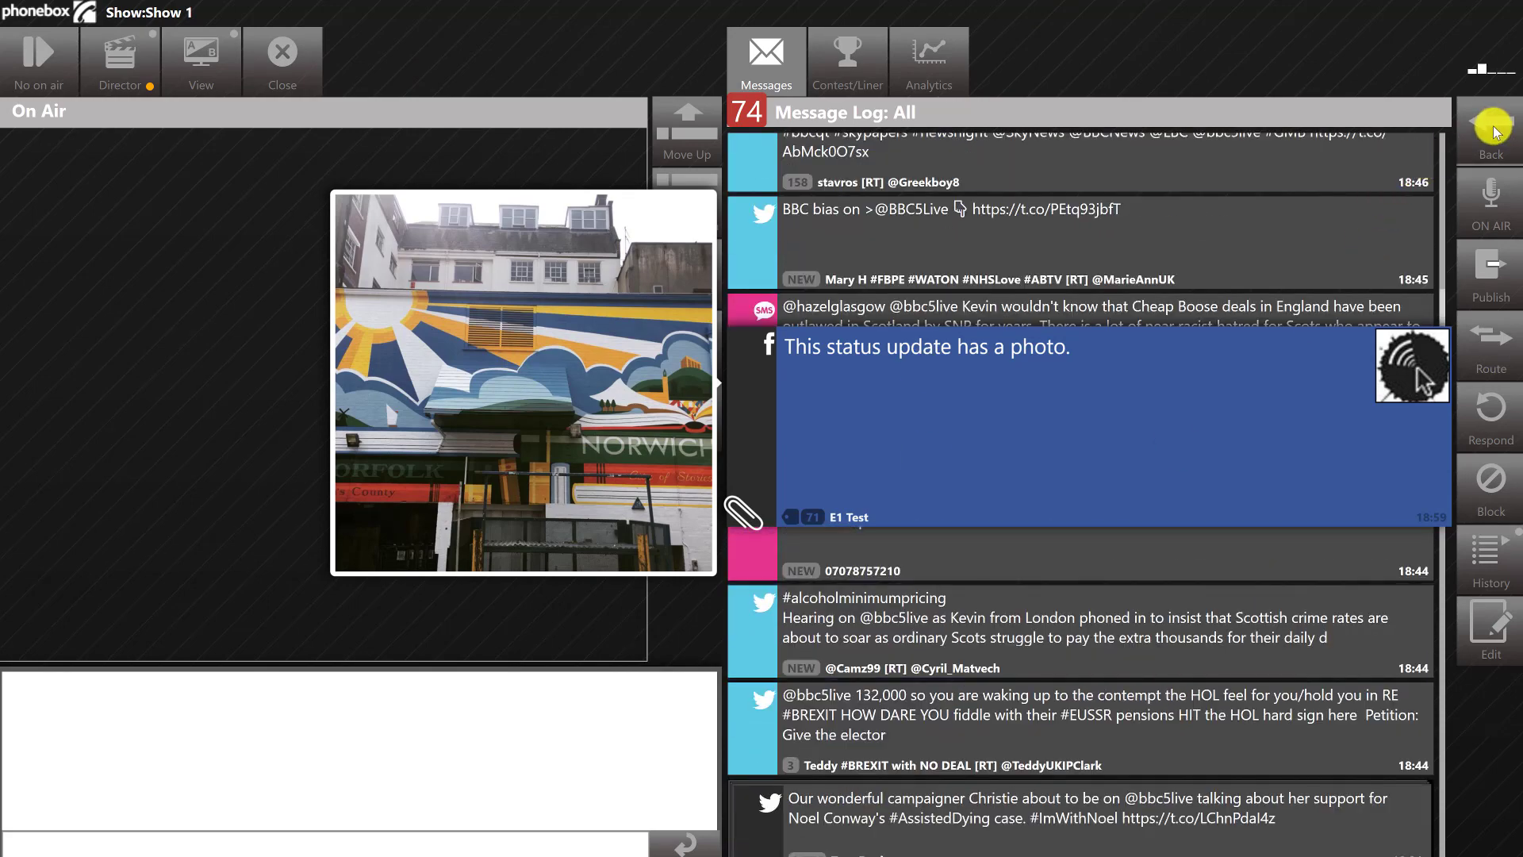
pyautogui.click(1493, 129)
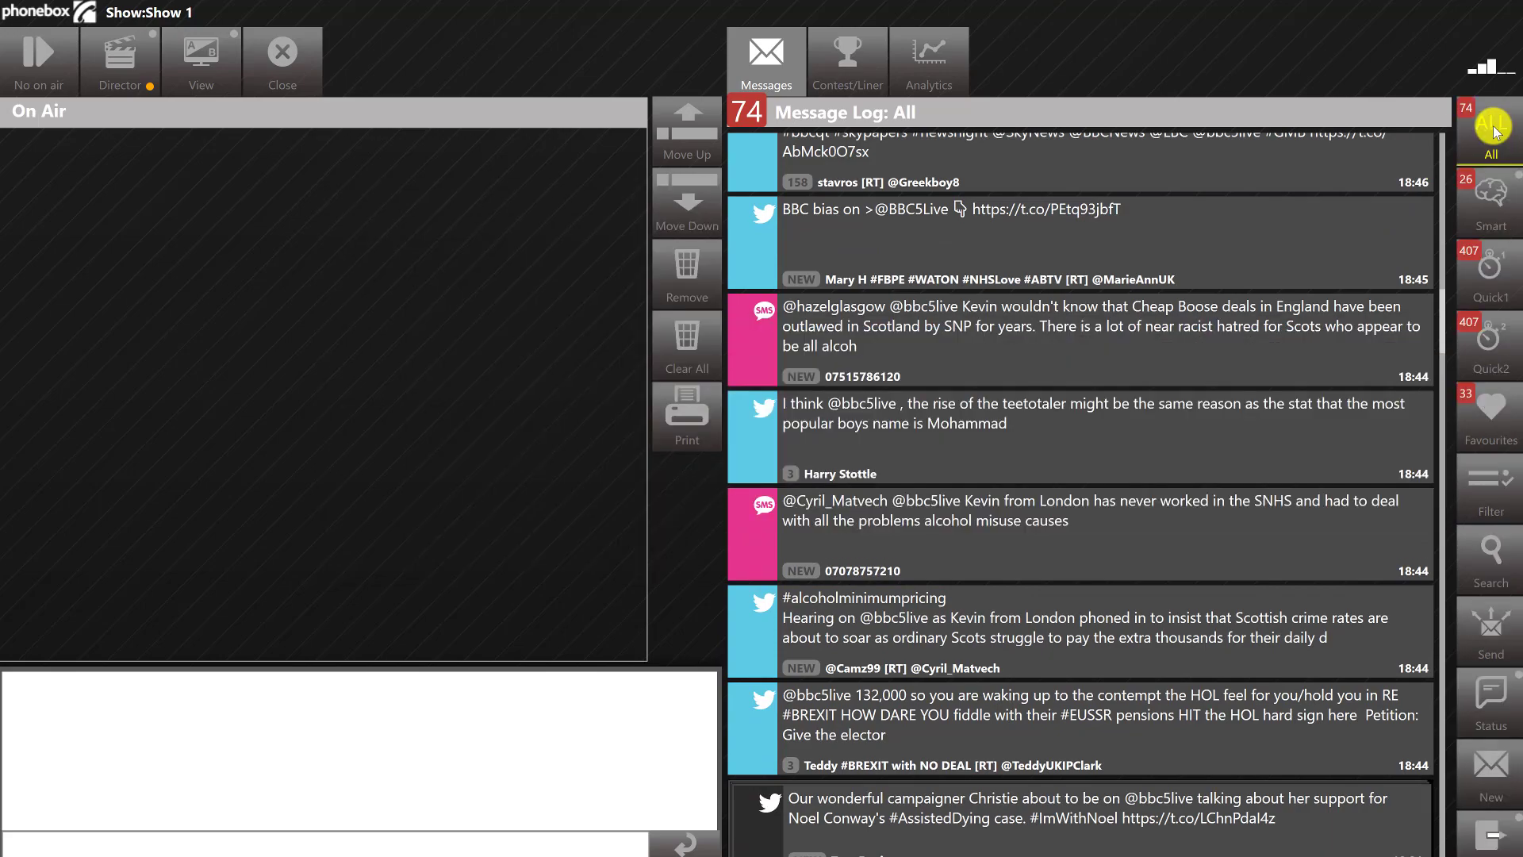
# Expand the 18:21 #AssistedDying tweet to view its threaded replies, and return to the message log.
pyautogui.scroll(10, 1100, 376)
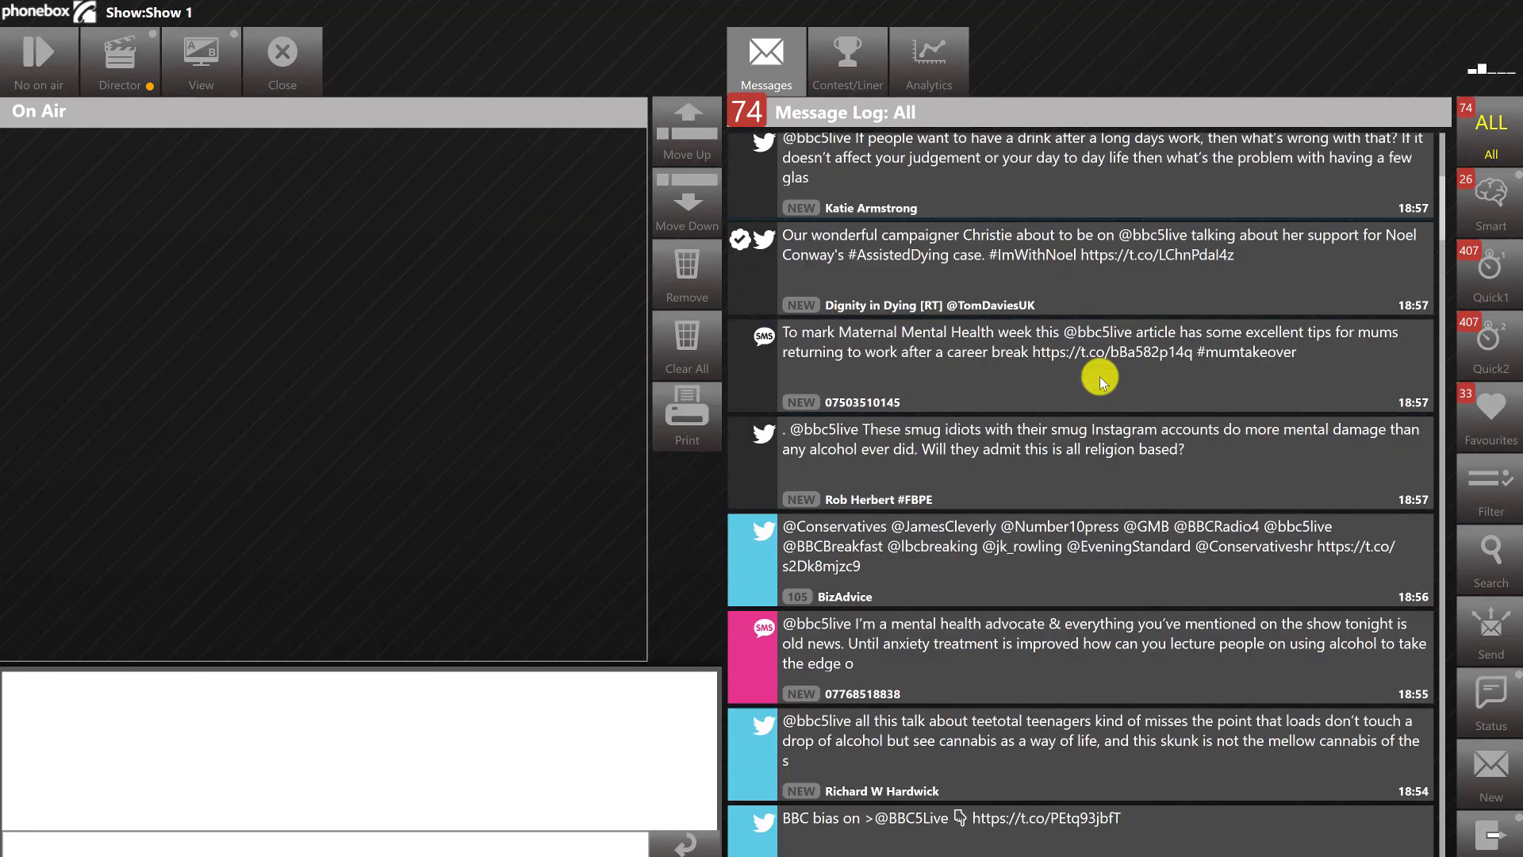
pyautogui.scroll(-10, 1100, 376)
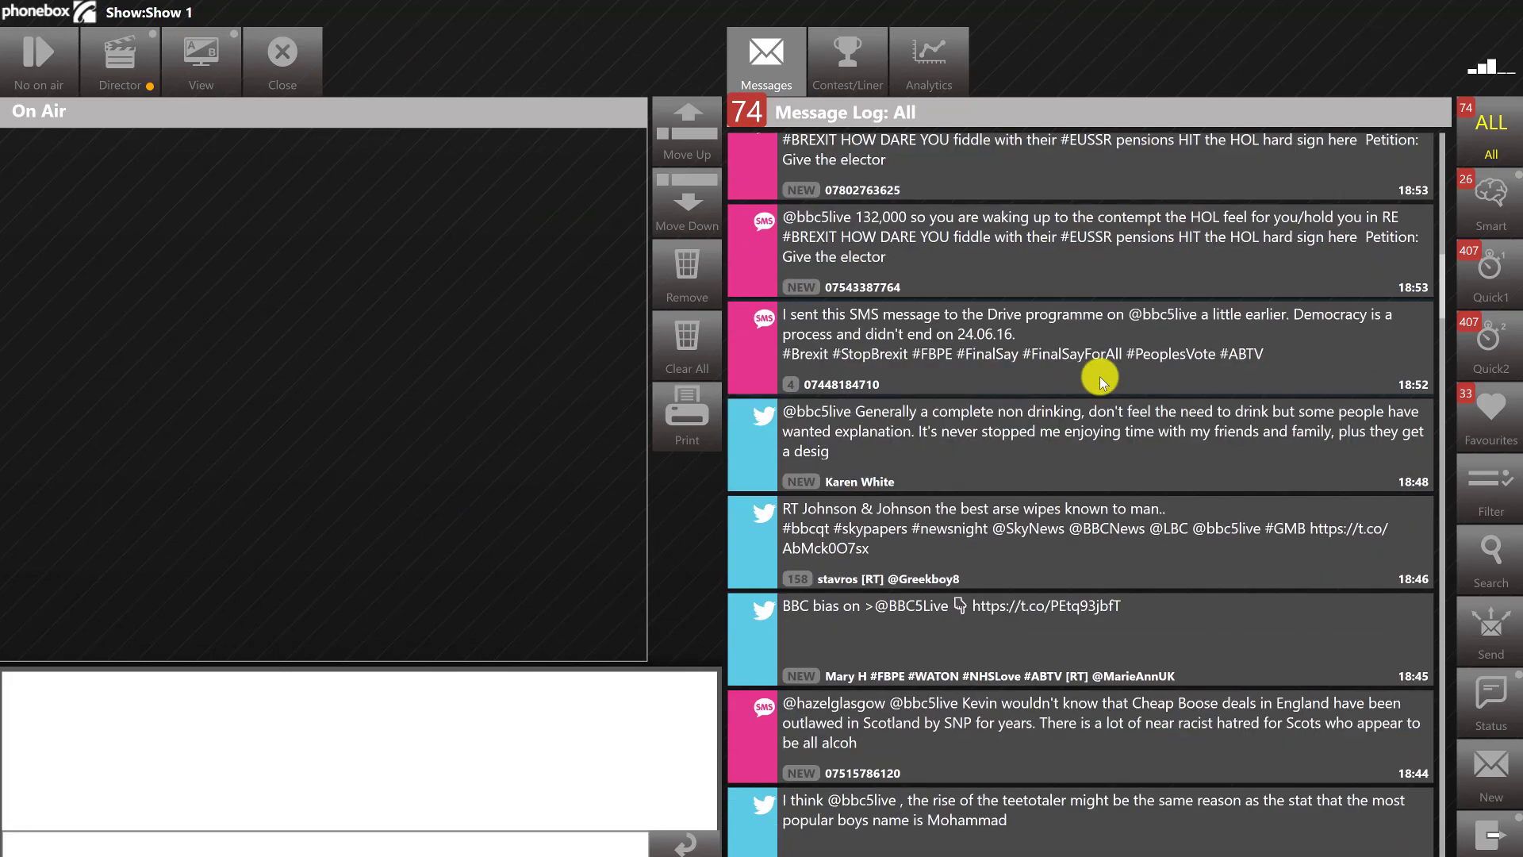
pyautogui.scroll(-3, 1100, 376)
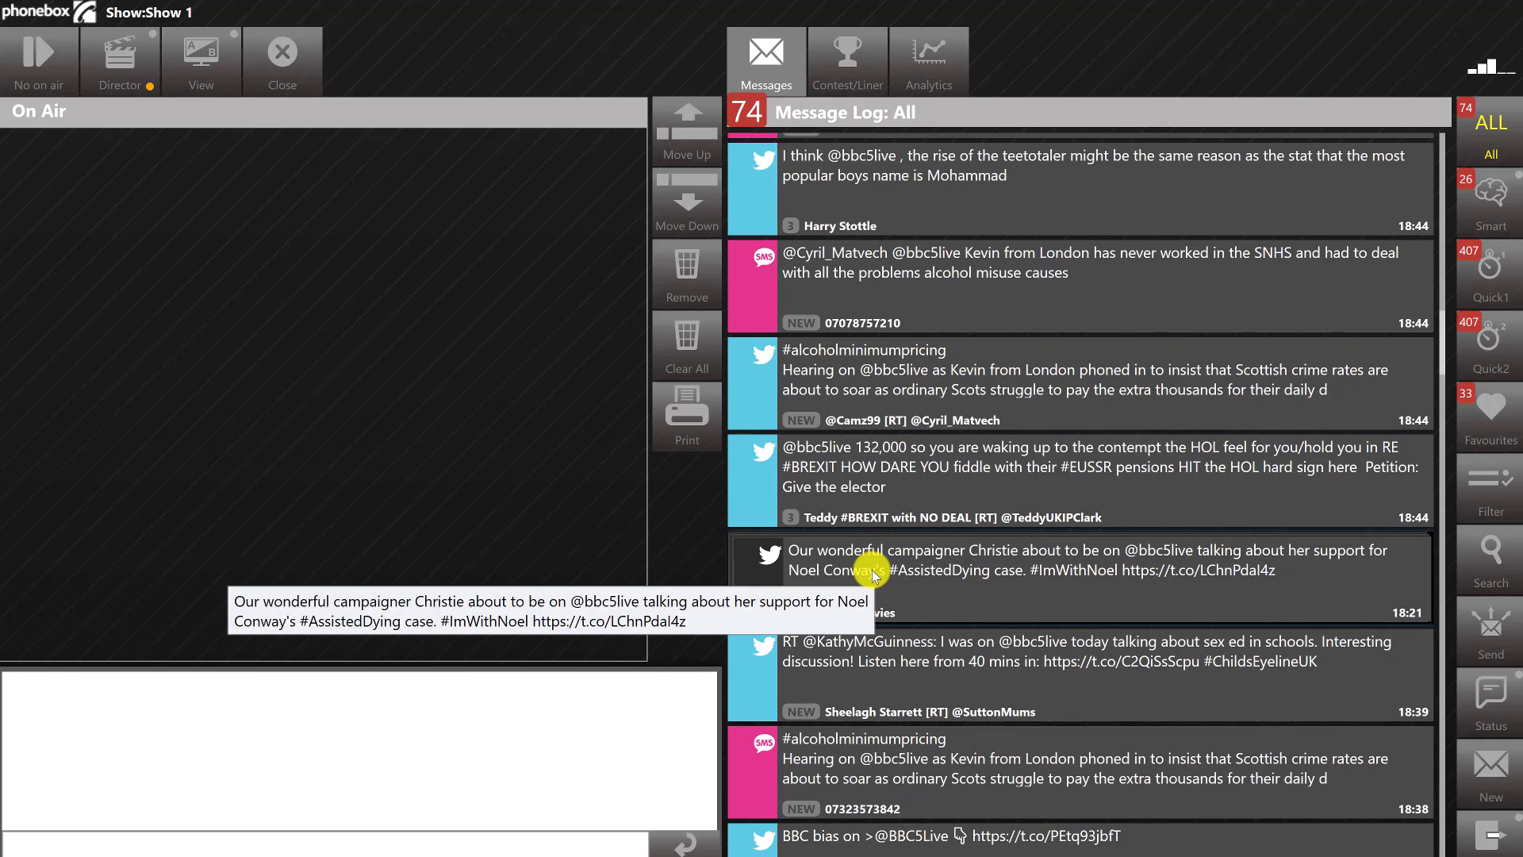
pyautogui.click(941, 579)
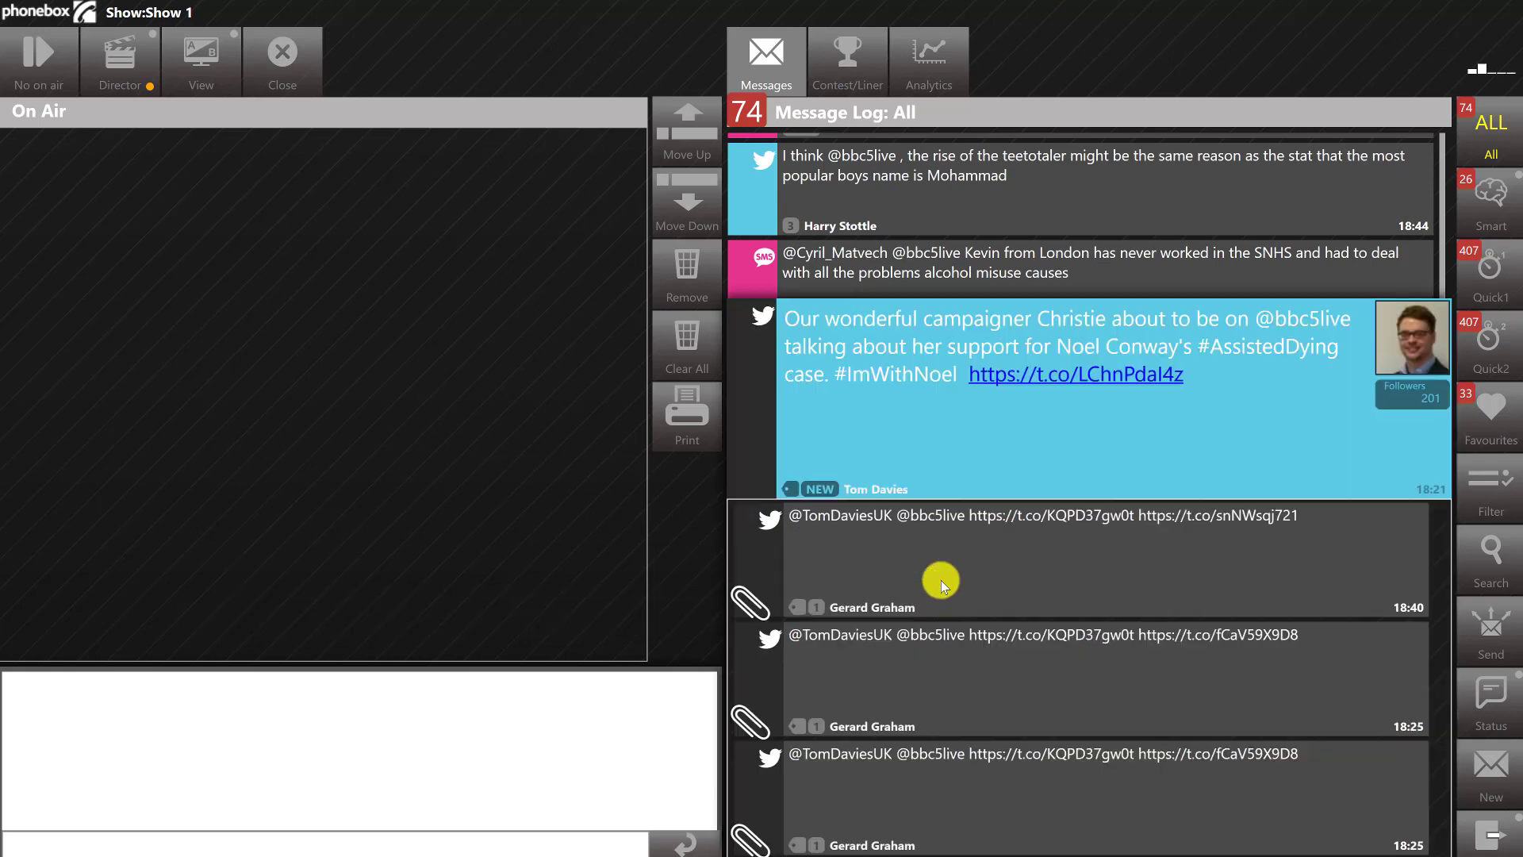
pyautogui.click(976, 631)
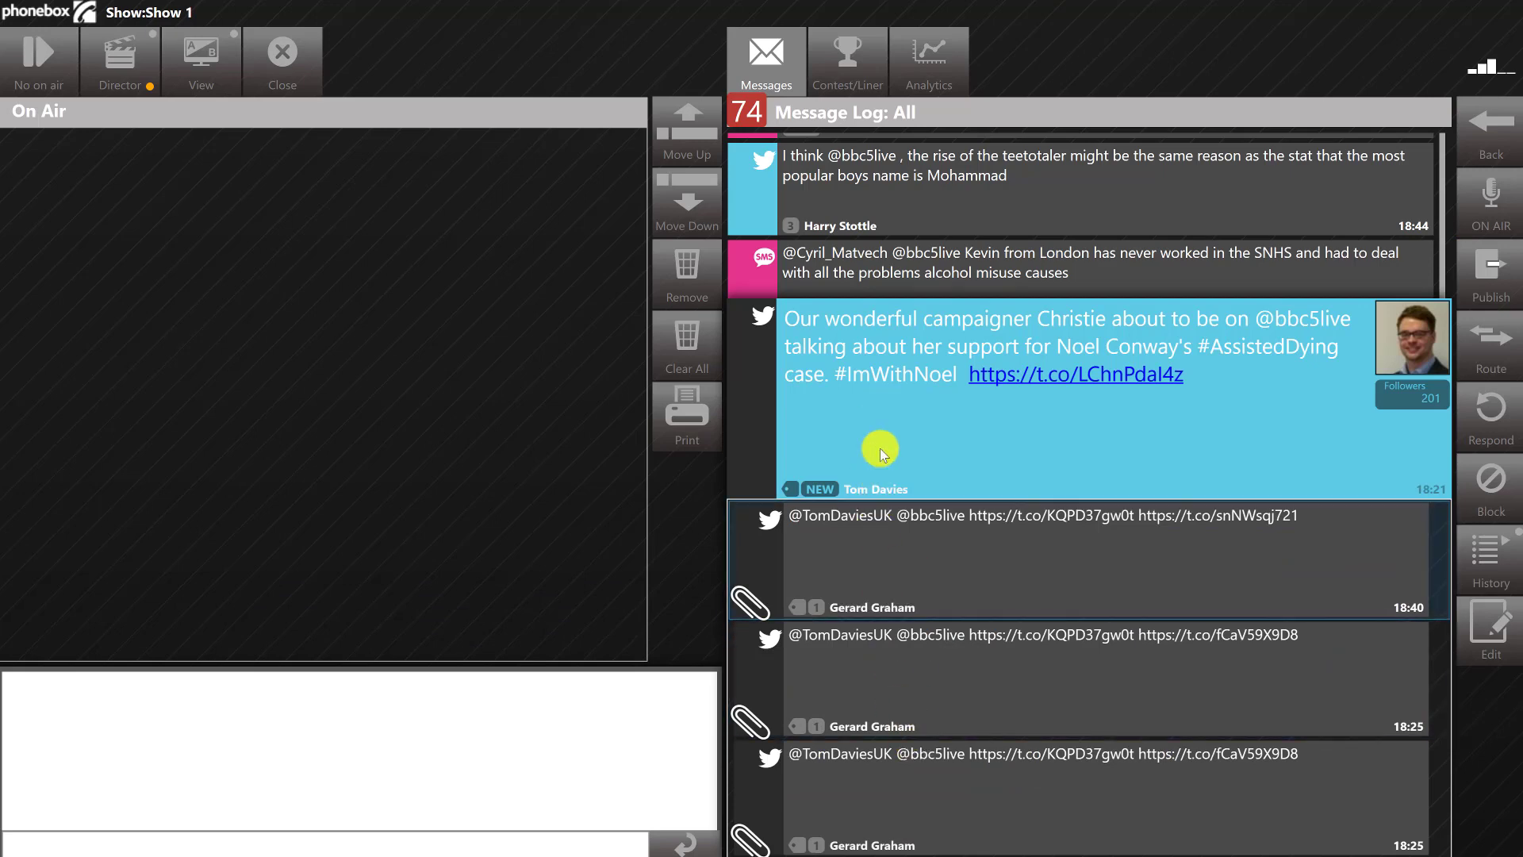
pyautogui.click(1489, 129)
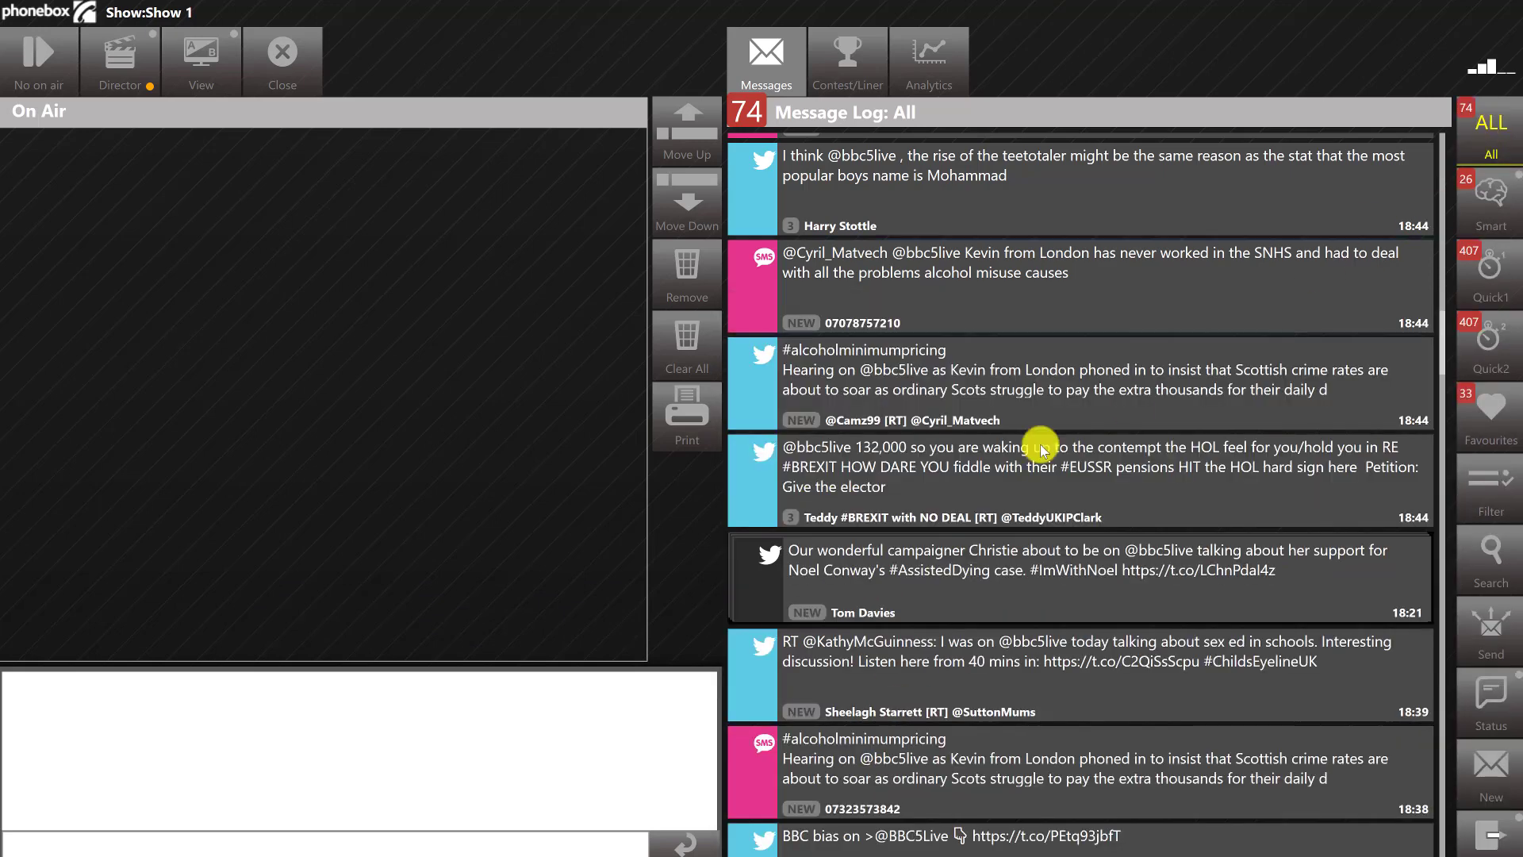
# Read the full 18:48 tweet about being a complete non-drinker, and return to the start of the message log.
pyautogui.scroll(4, 1025, 307)
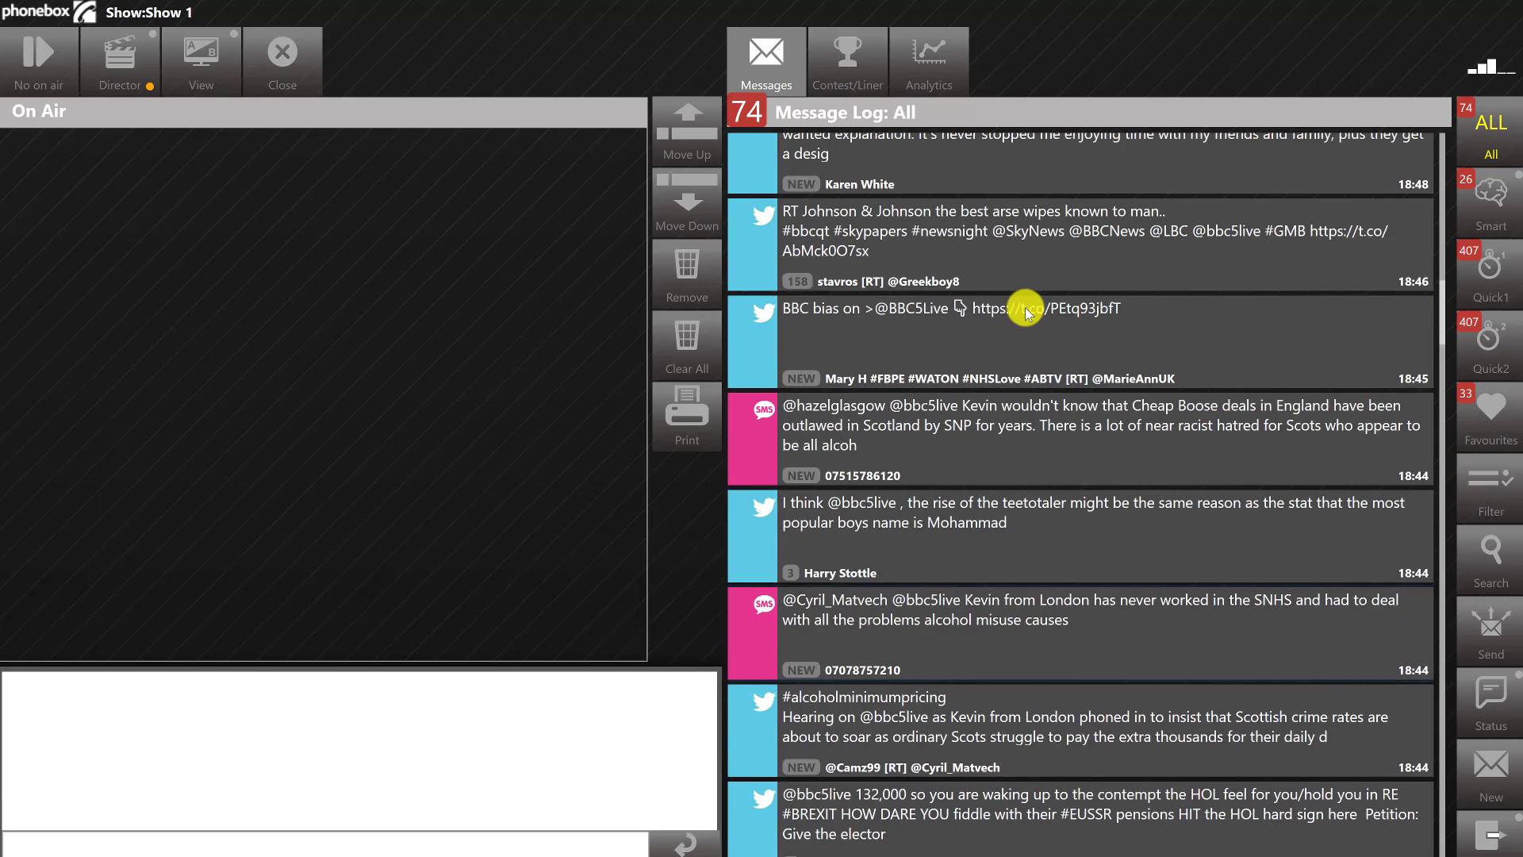
pyautogui.scroll(1, 1025, 307)
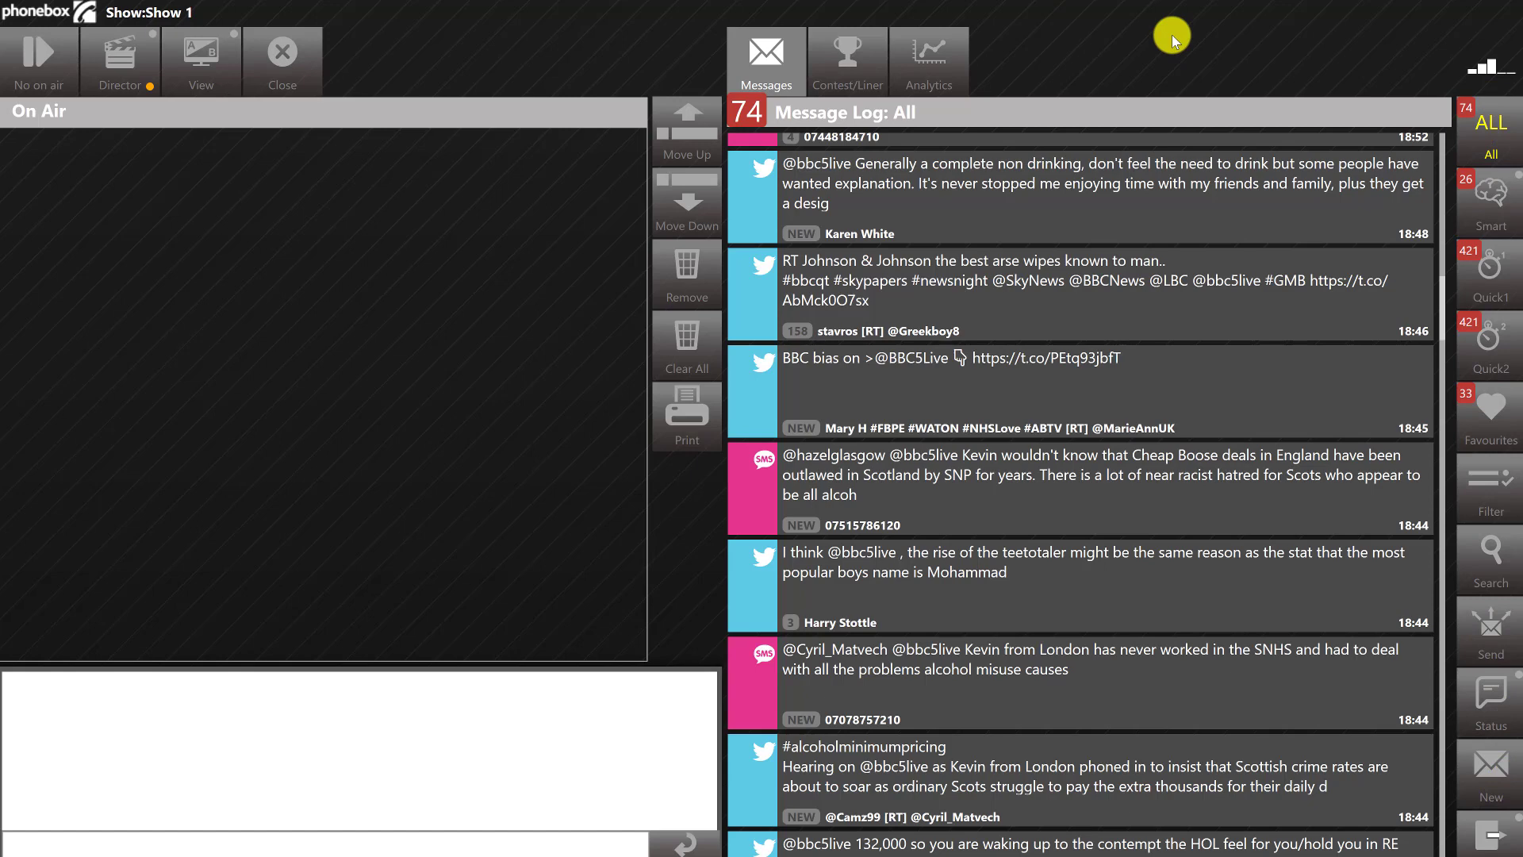
pyautogui.click(957, 194)
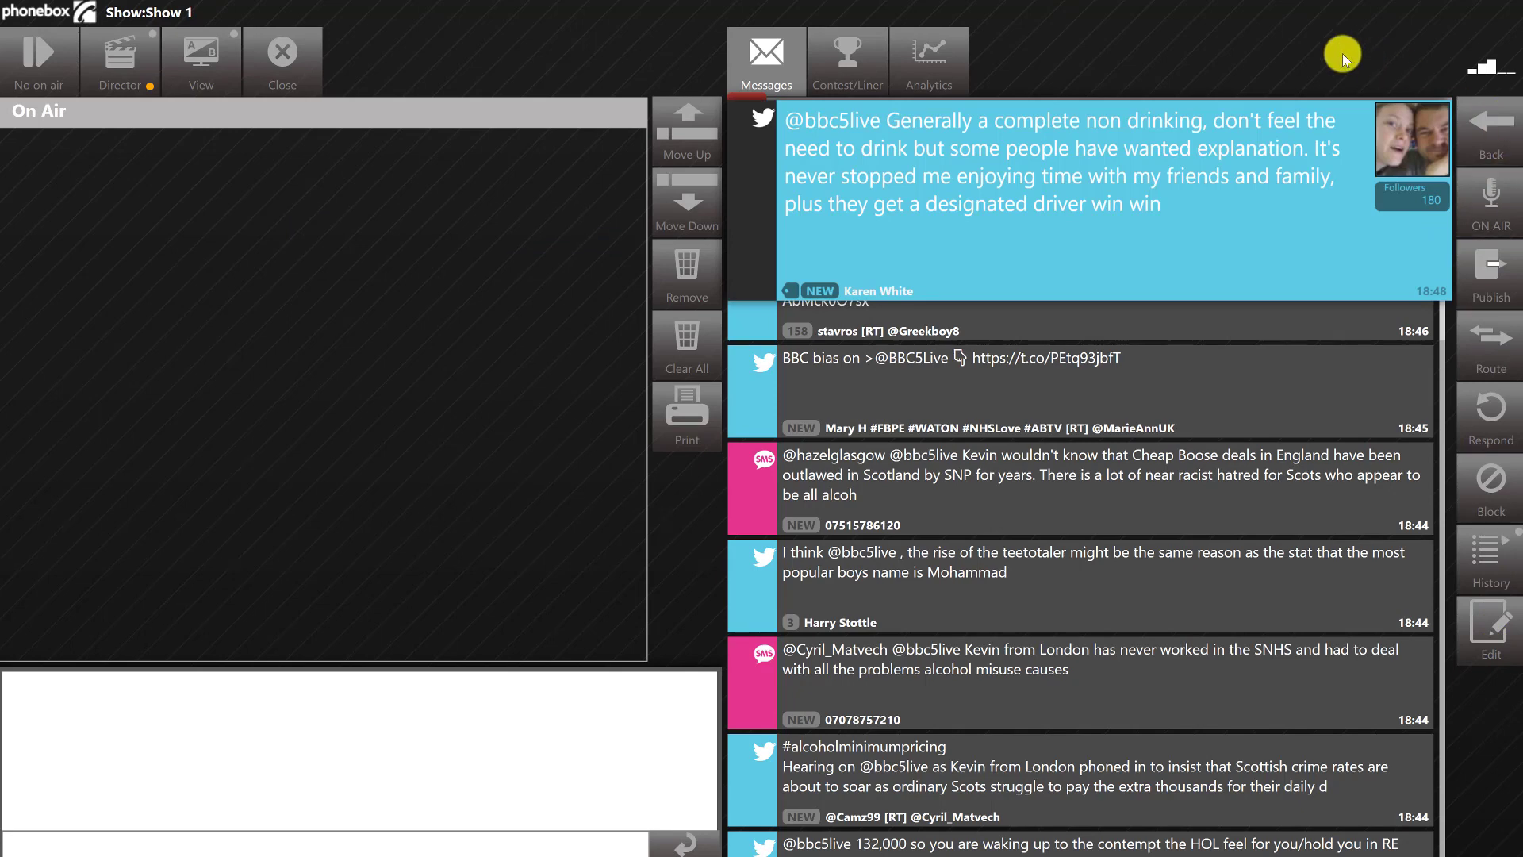
pyautogui.click(1491, 126)
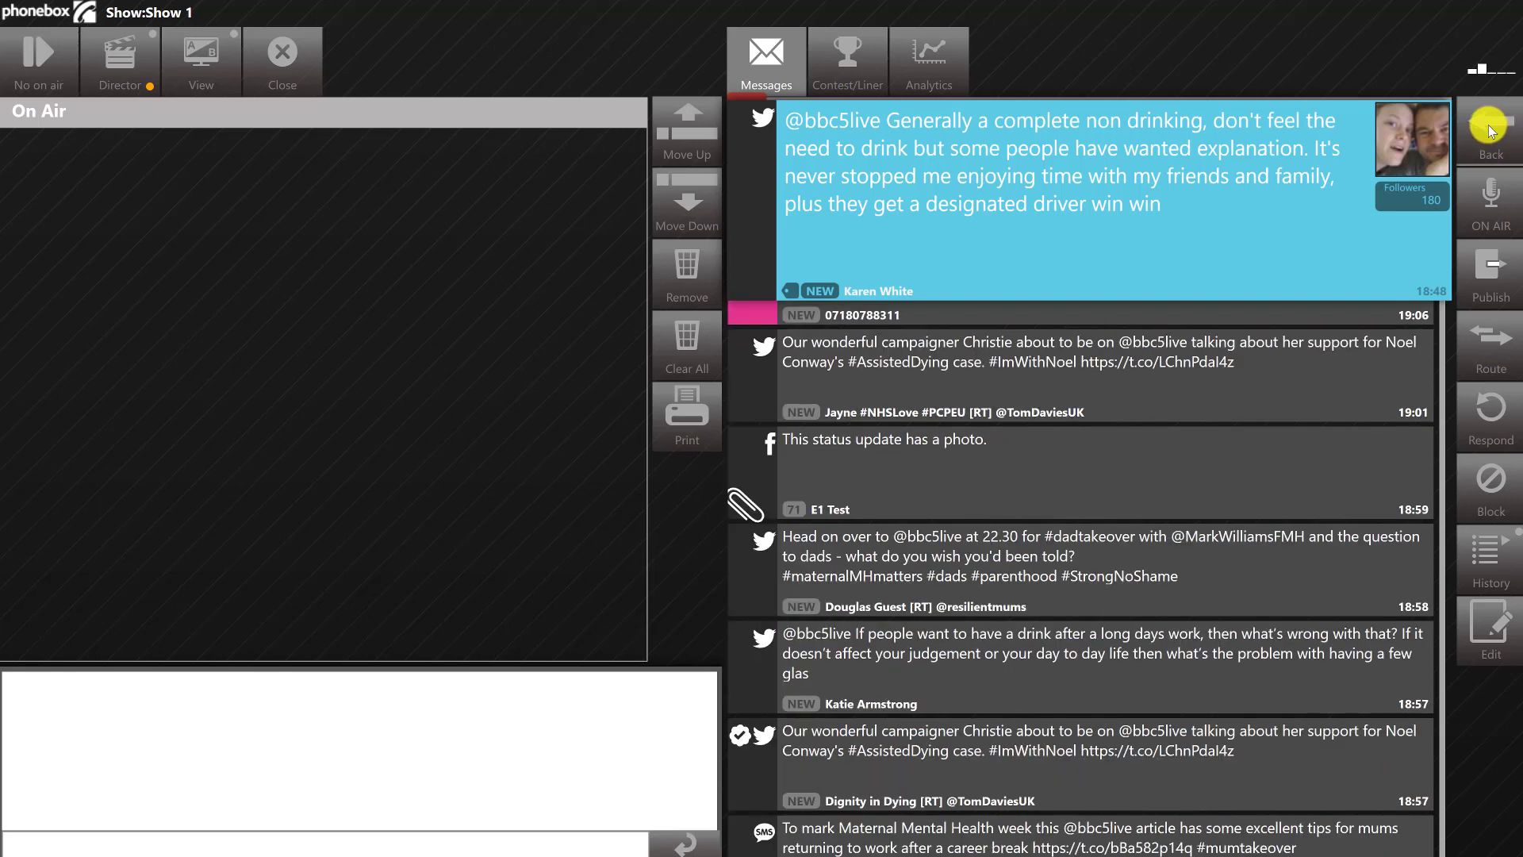
pyautogui.click(1491, 127)
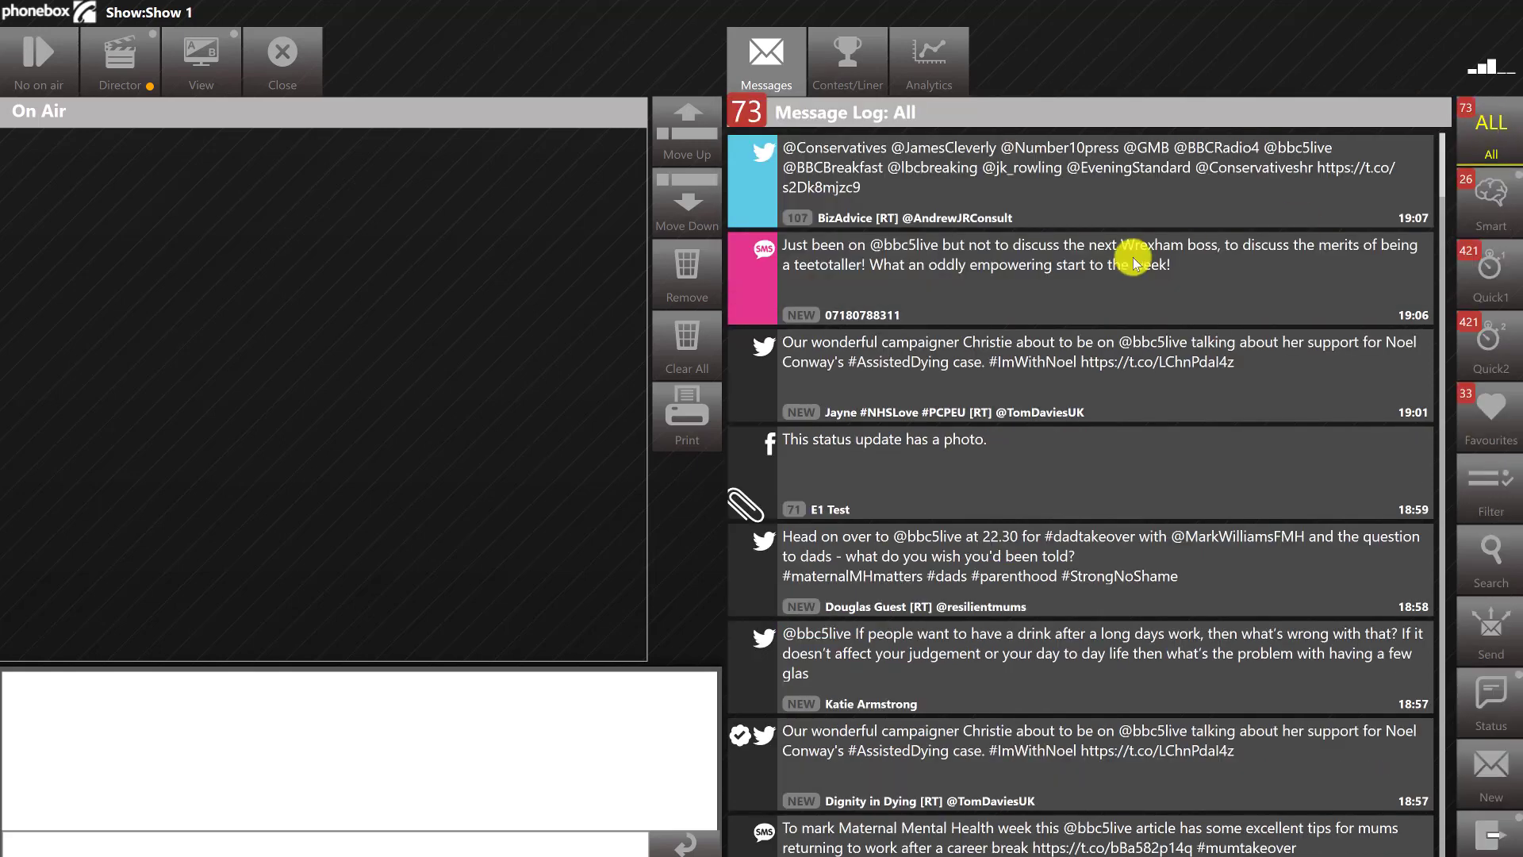
pyautogui.click(1028, 176)
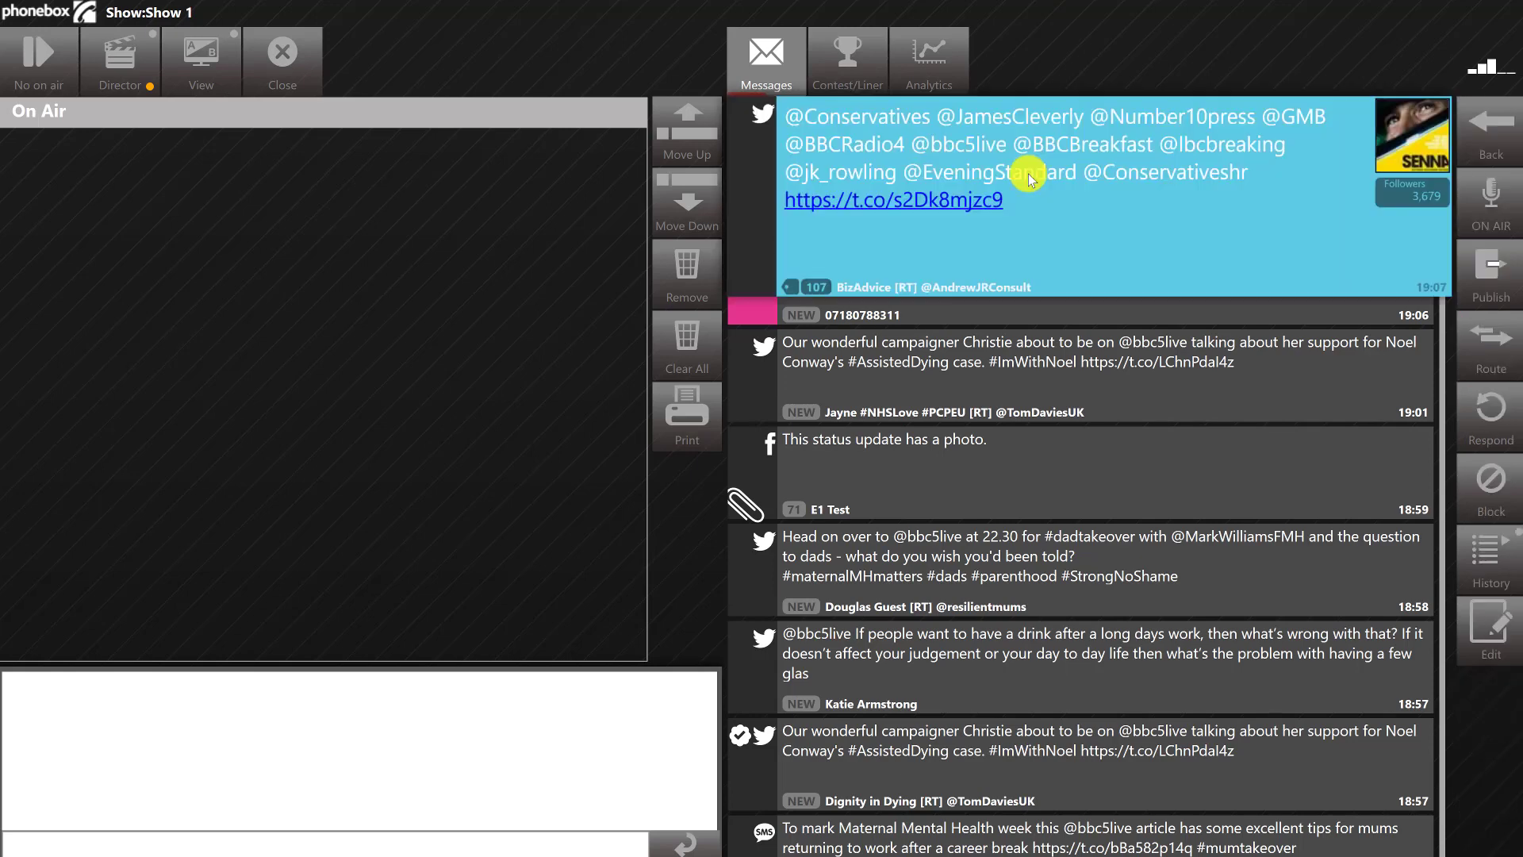
pyautogui.click(1491, 207)
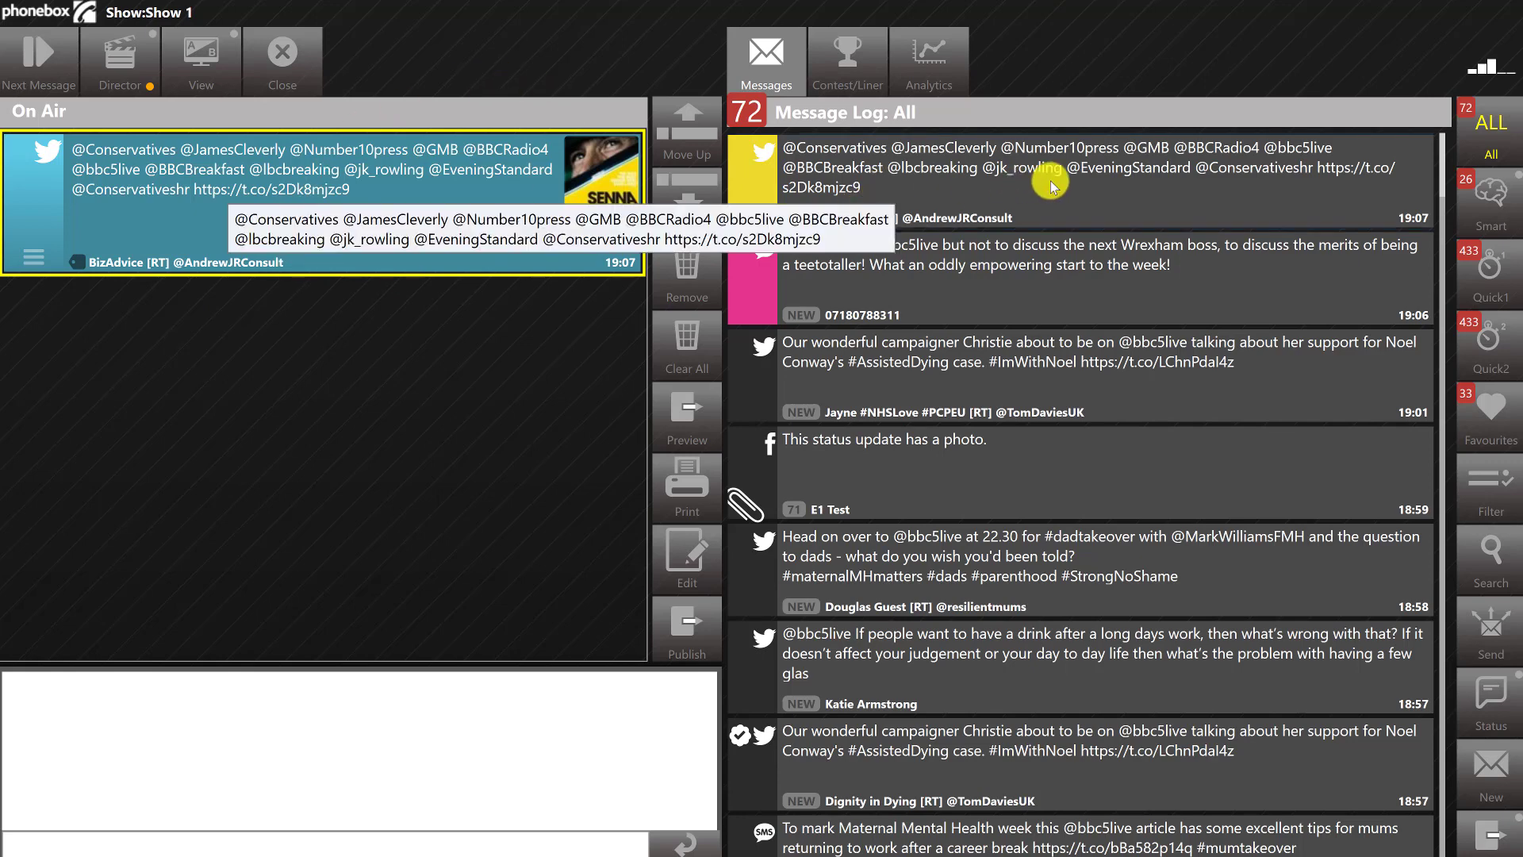
# View the publishing destinations for the 19:07 tweet and the routing destinations for the 19:10 tweet about the Drive programme.
pyautogui.click(887, 193)
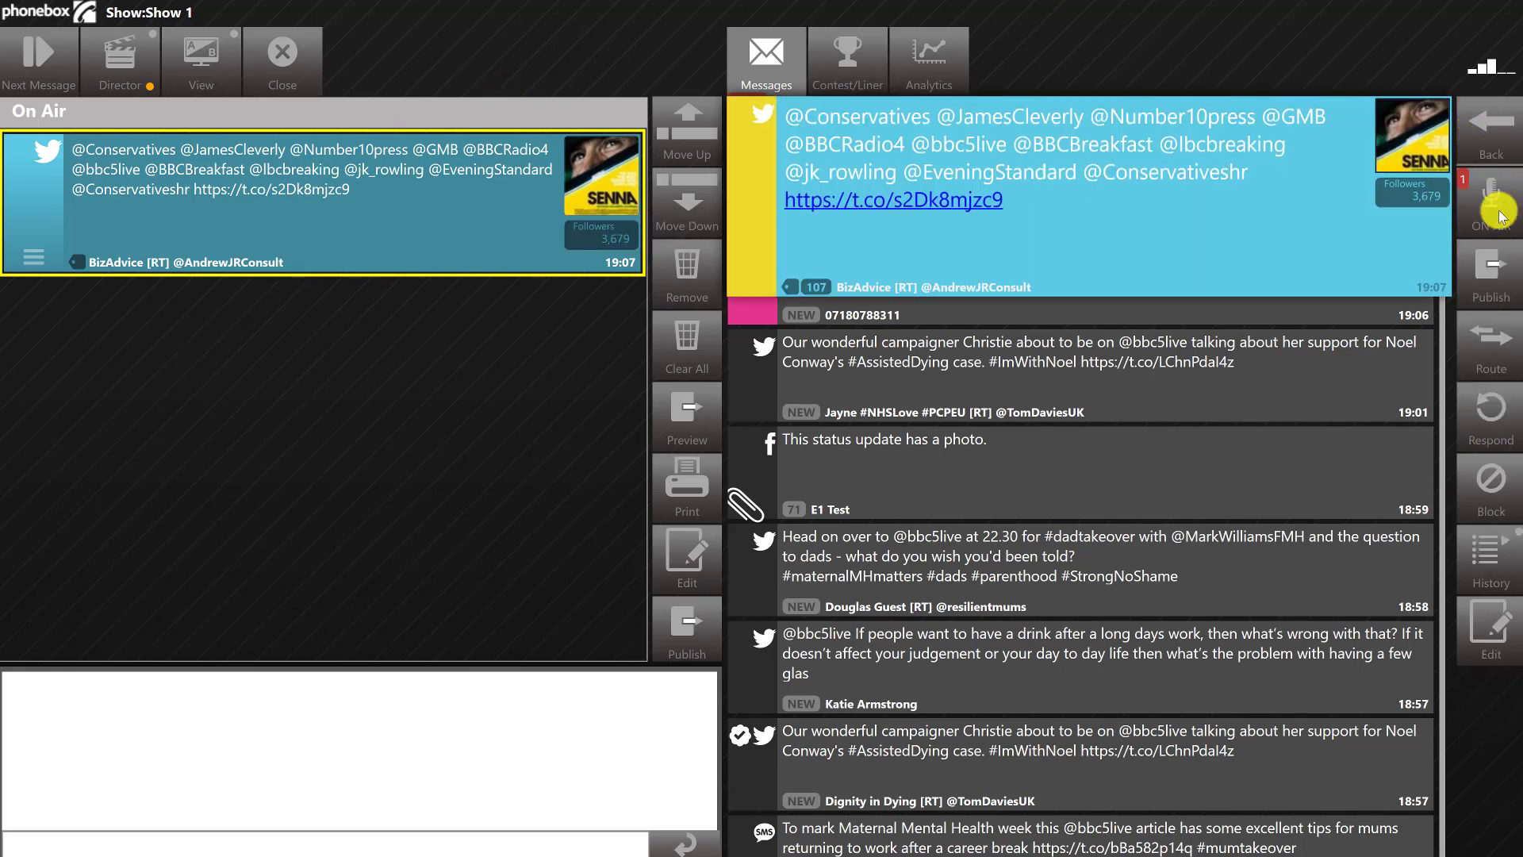
pyautogui.click(1497, 275)
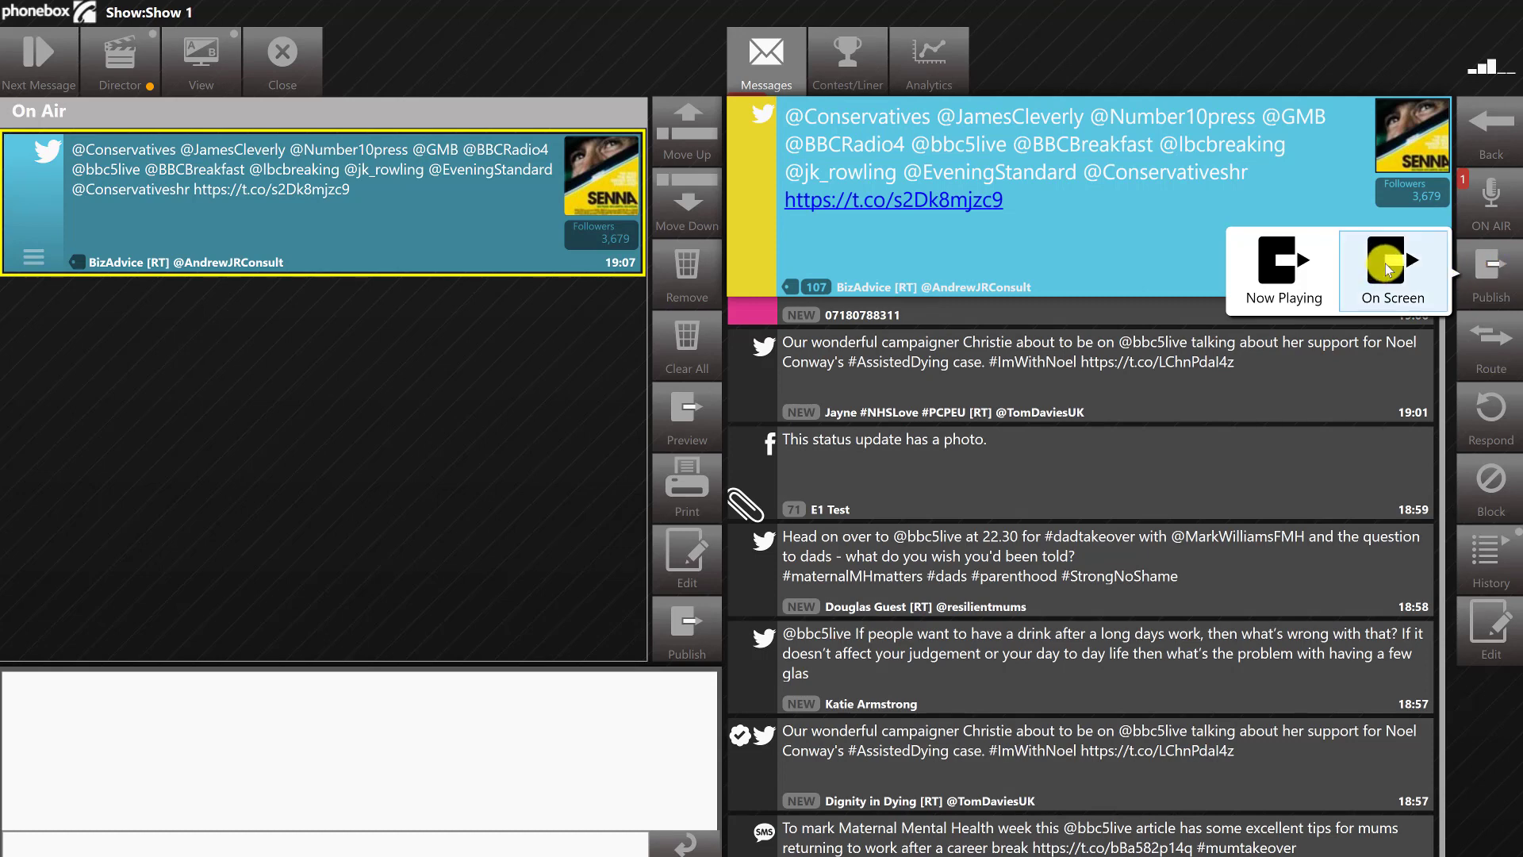
pyautogui.click(1503, 282)
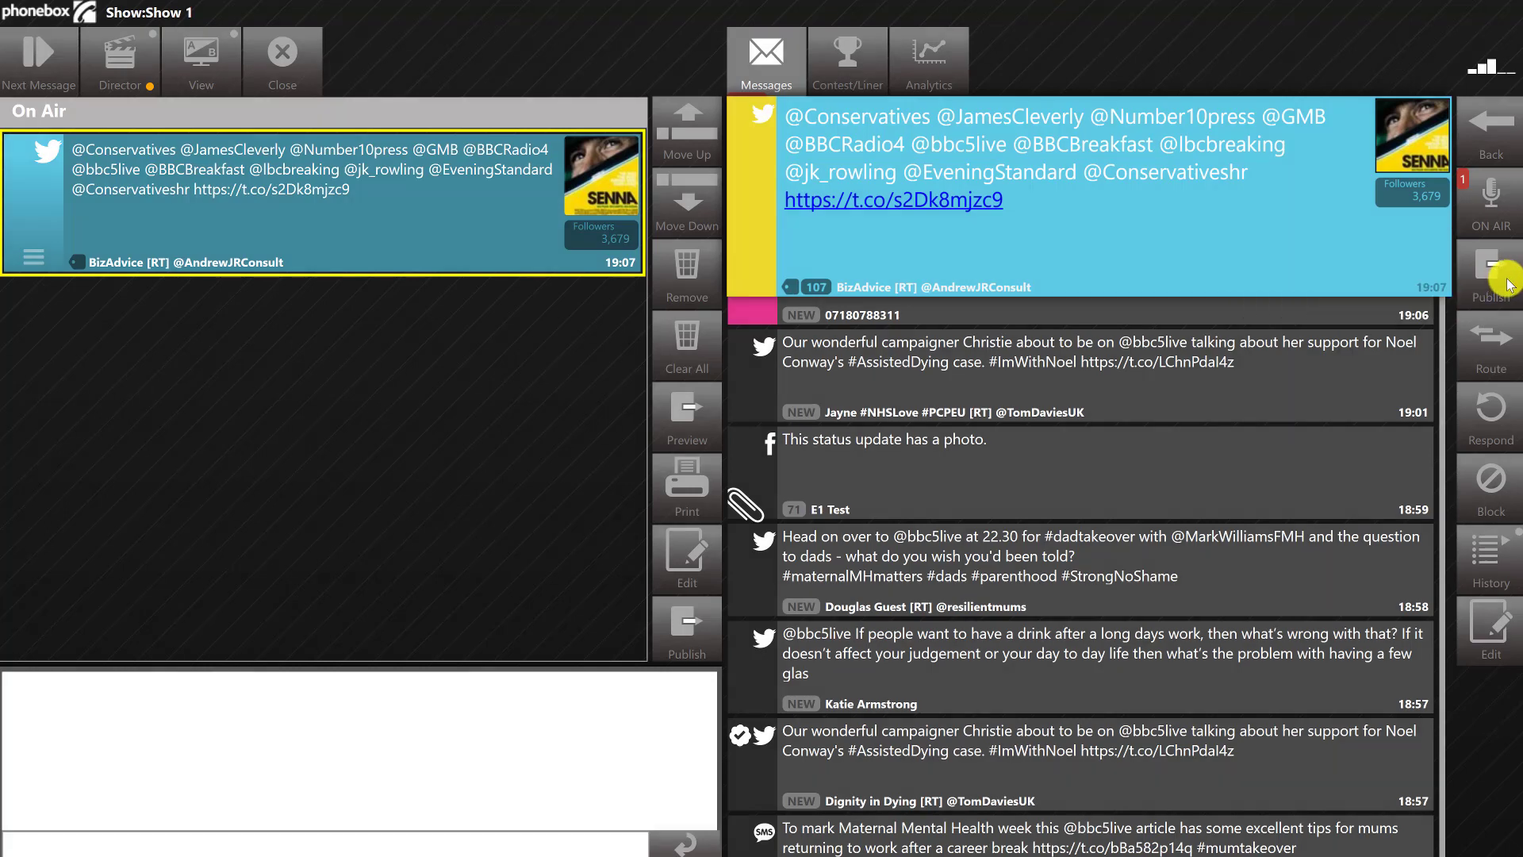
pyautogui.click(1488, 347)
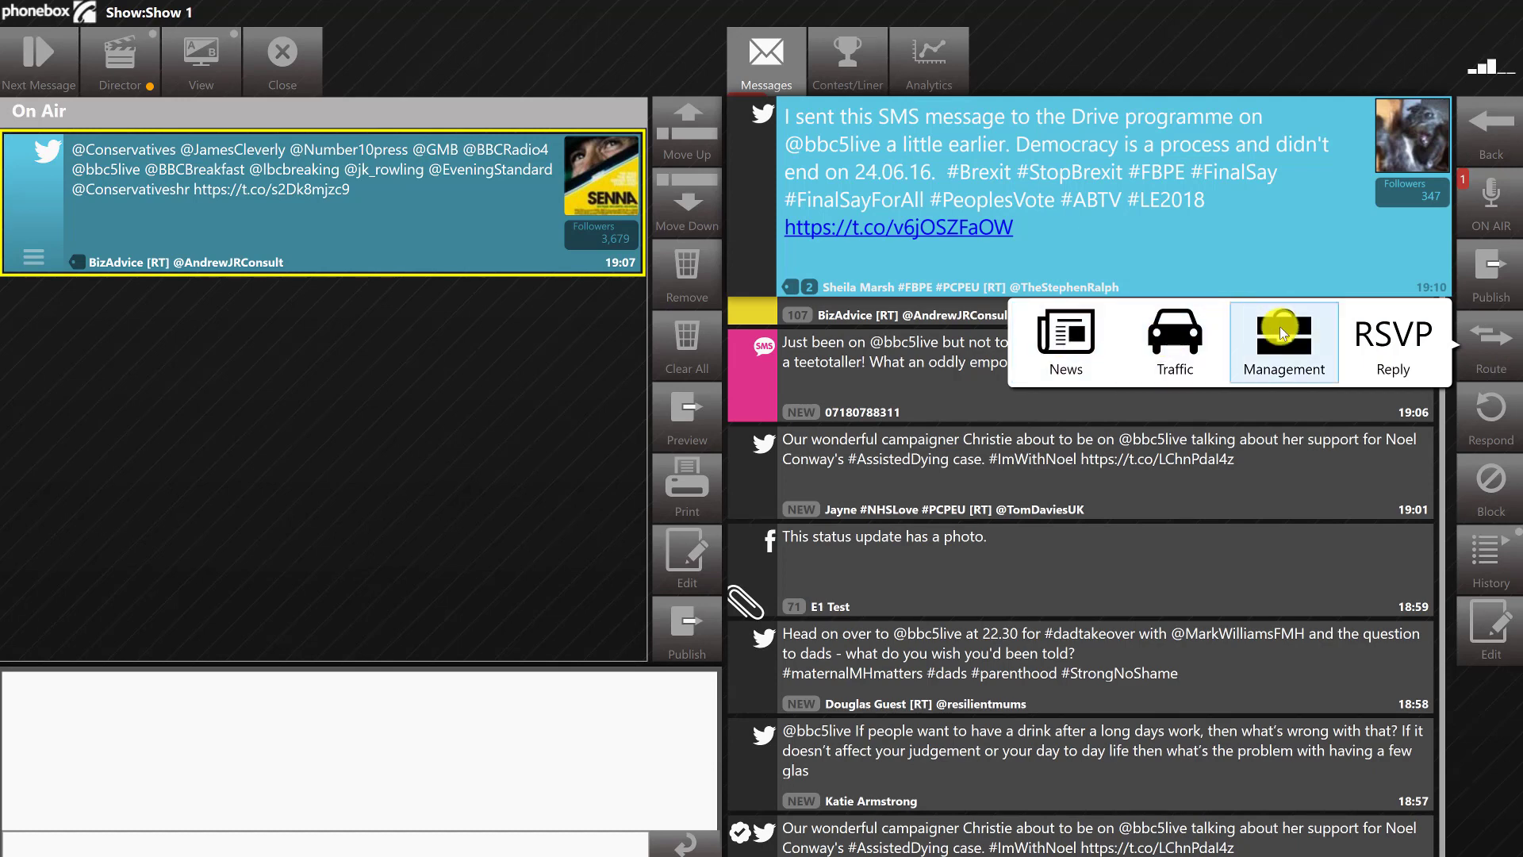
pyautogui.click(1490, 342)
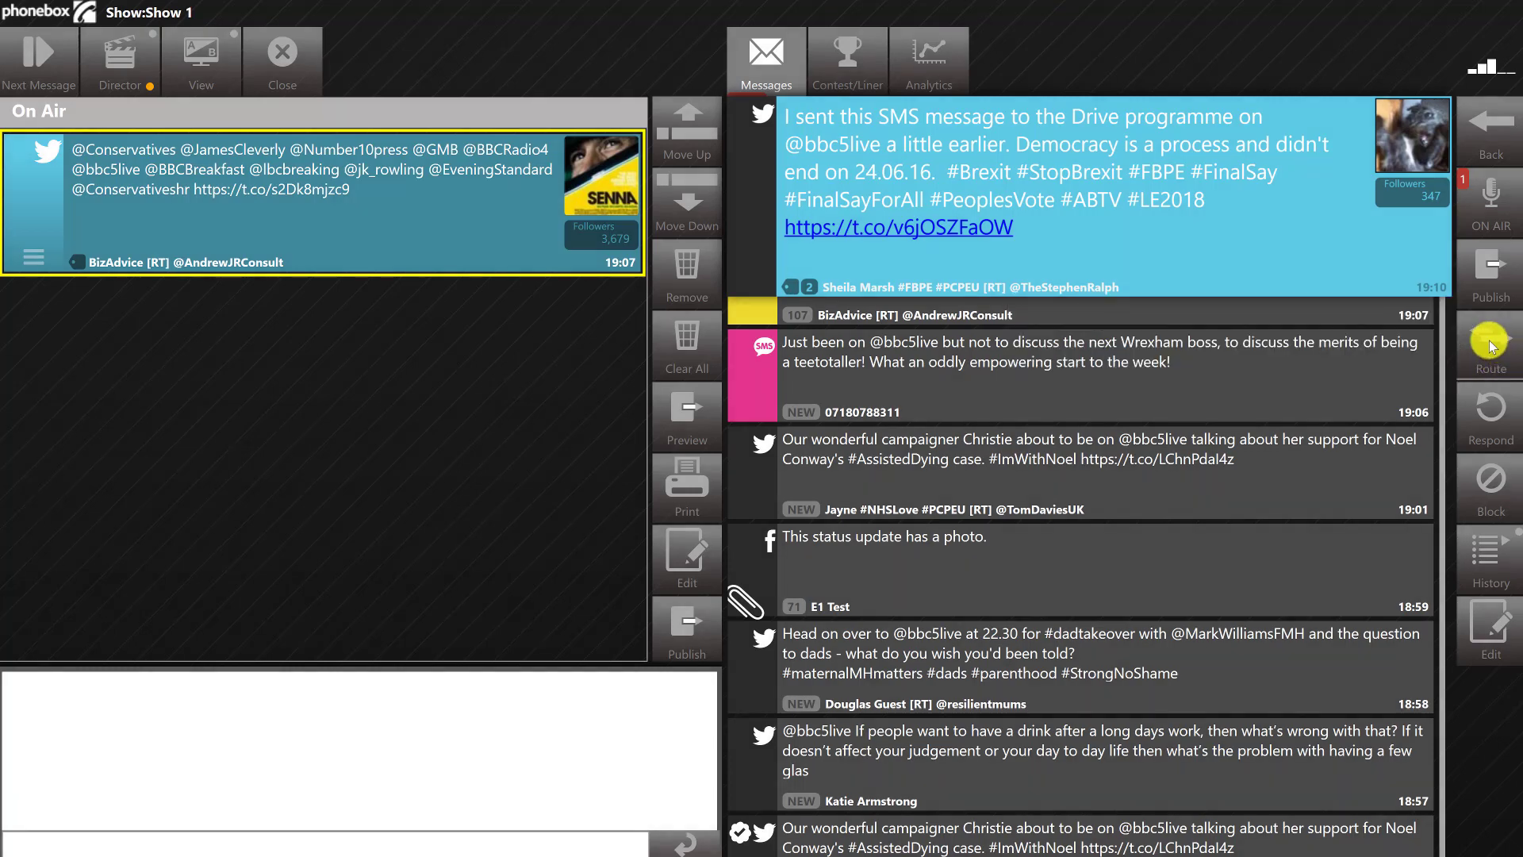
# Reply to the 19:10 tweet about the Drive programme with "Hi there!" after the prefilled handles.
pyautogui.click(1488, 412)
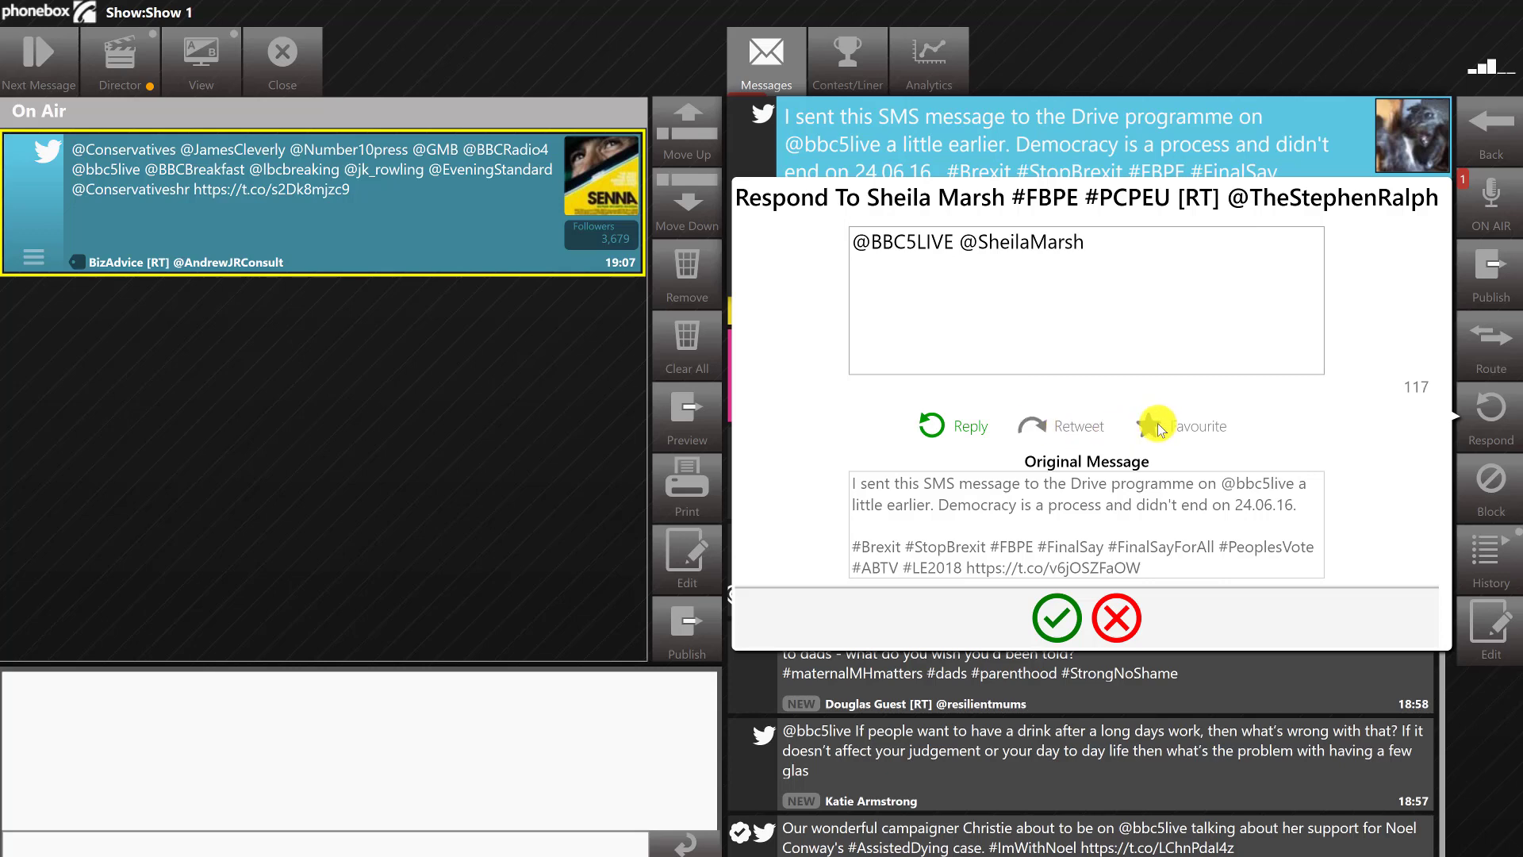
pyautogui.click(1116, 240)
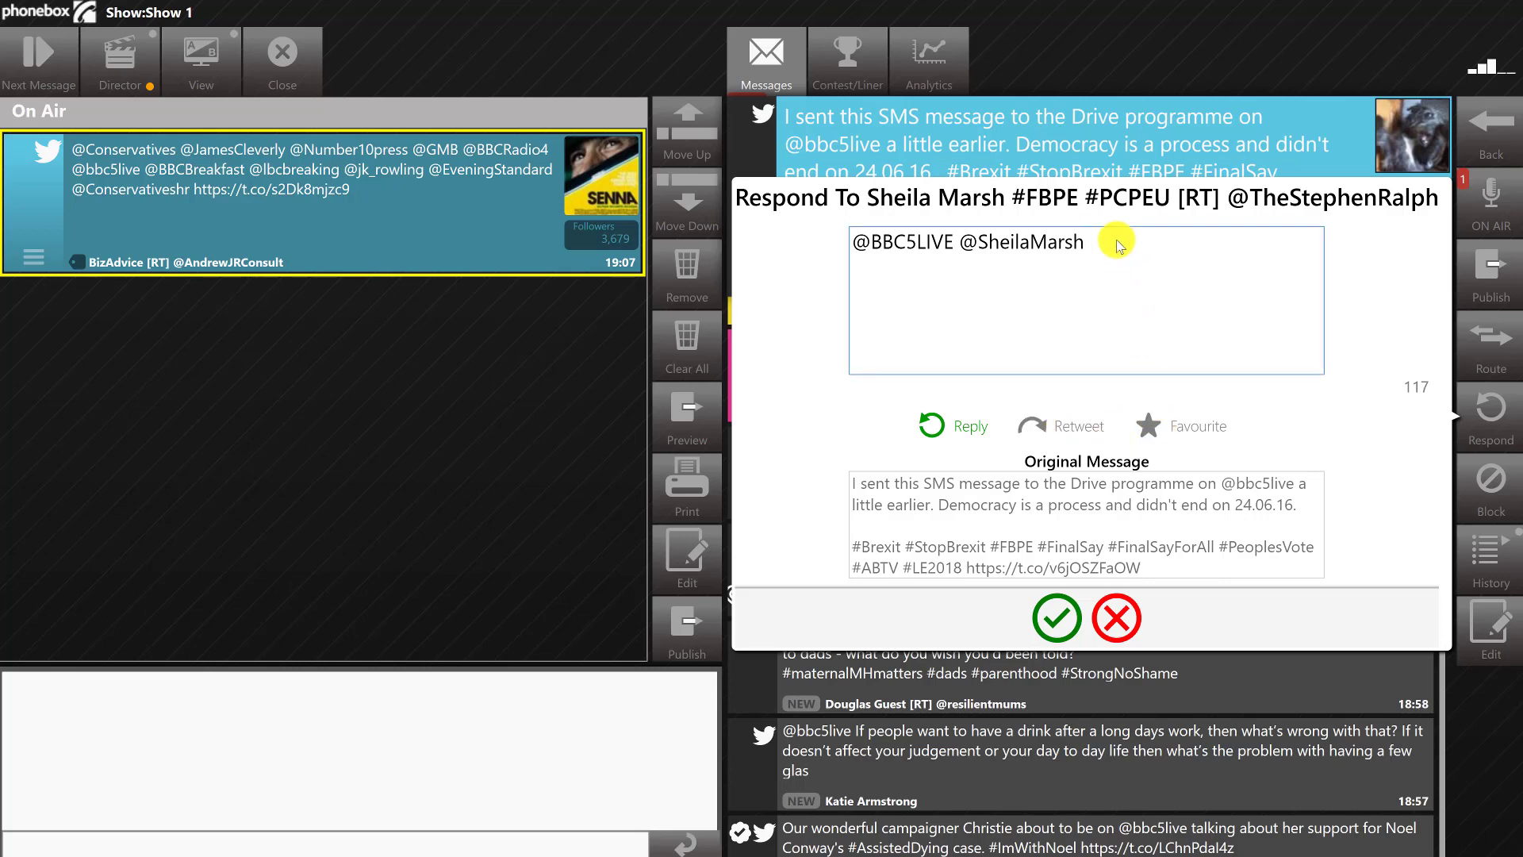
pyautogui.write('Hitler')
pyautogui.write('e!')
pyautogui.click(1055, 618)
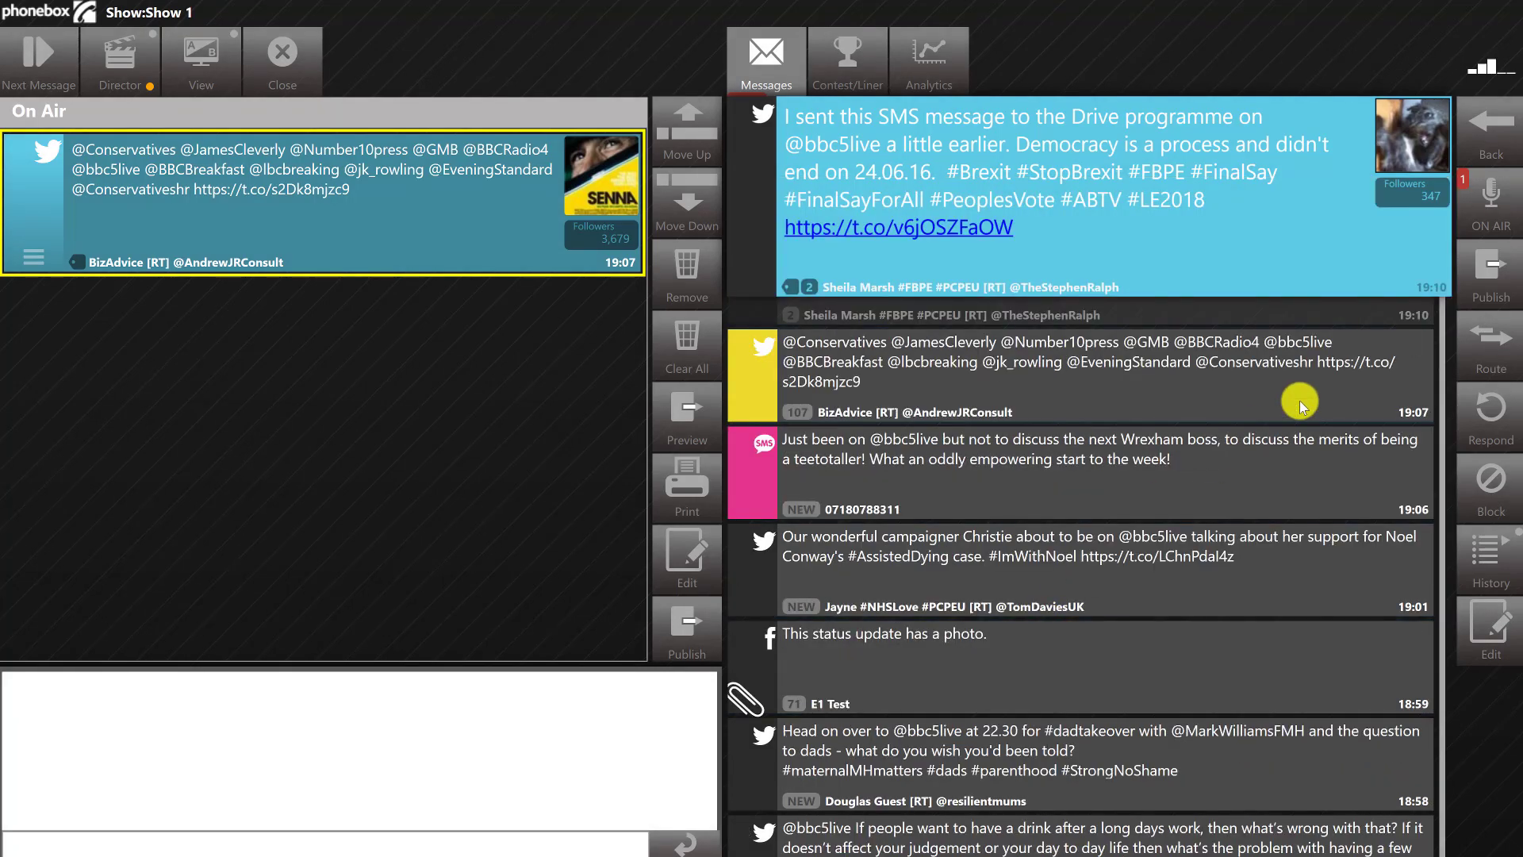
# Retweet the 19:10 Drive programme tweet and mark it as a favourite on Twitter.
pyautogui.click(1488, 427)
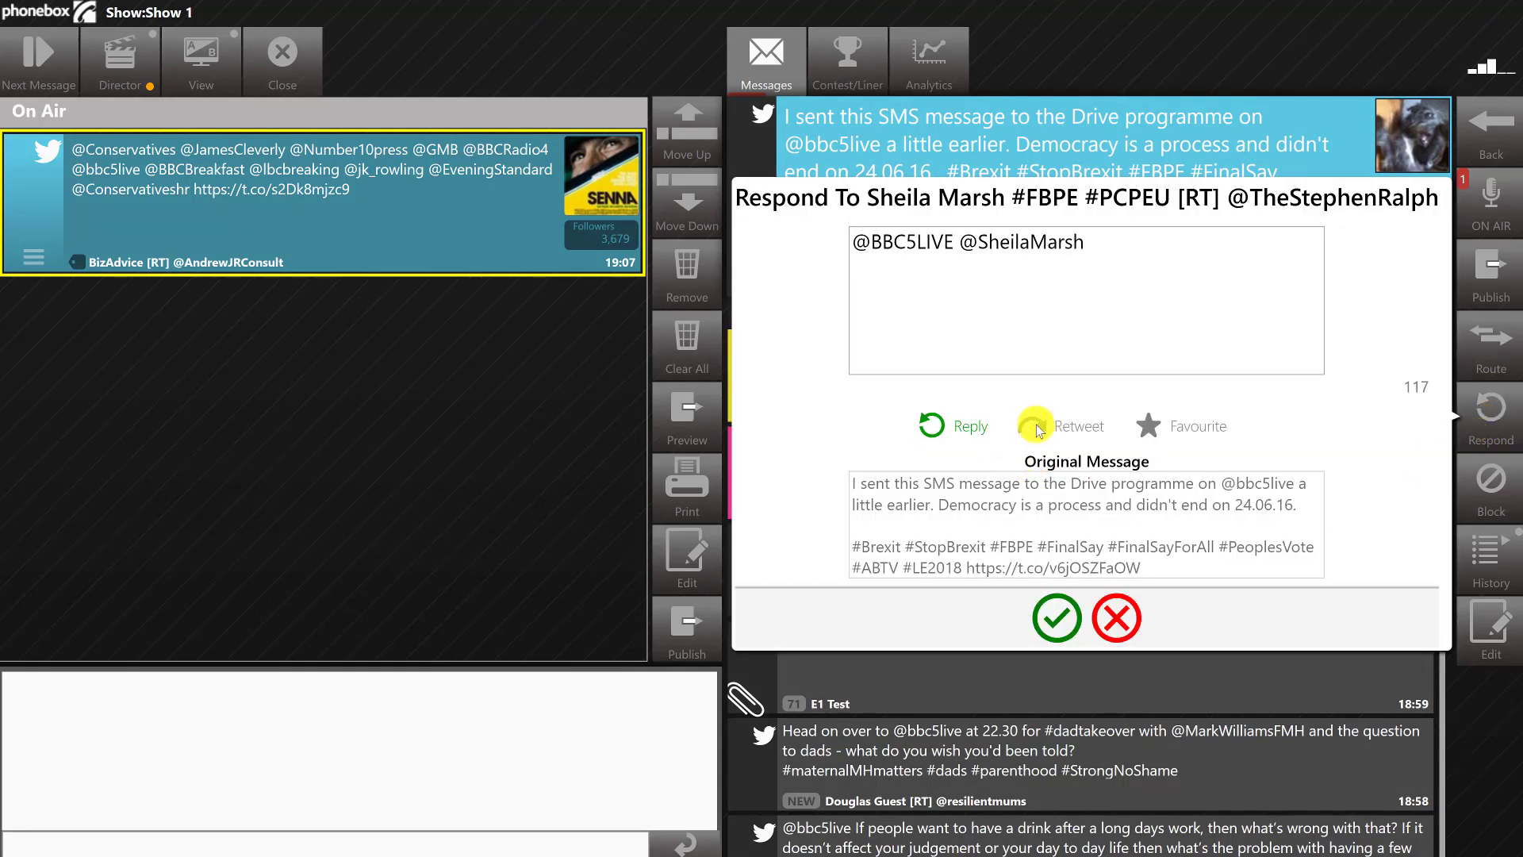
pyautogui.click(1036, 426)
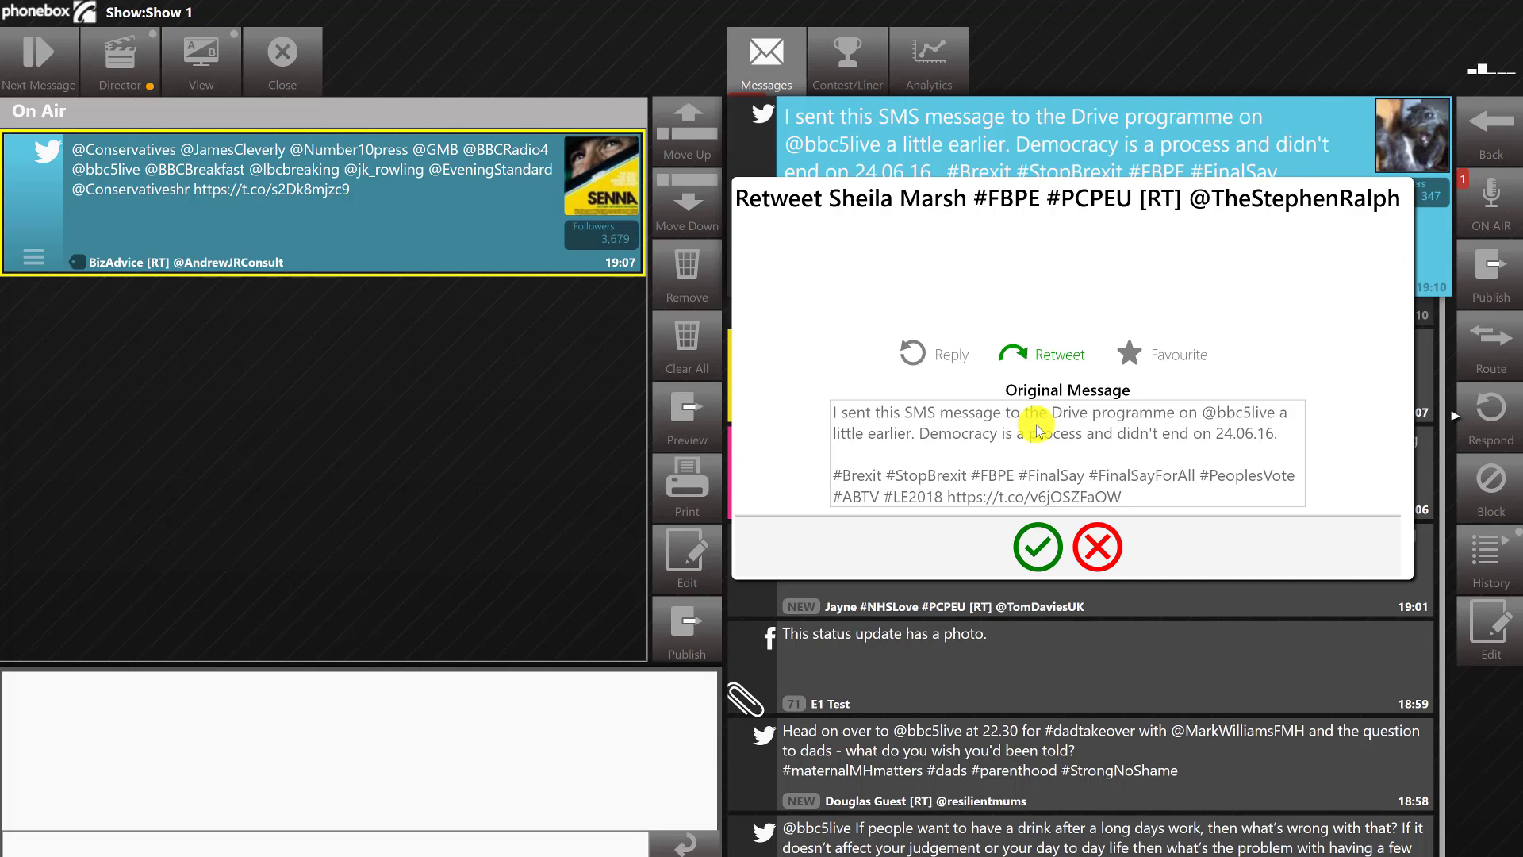
pyautogui.click(1028, 544)
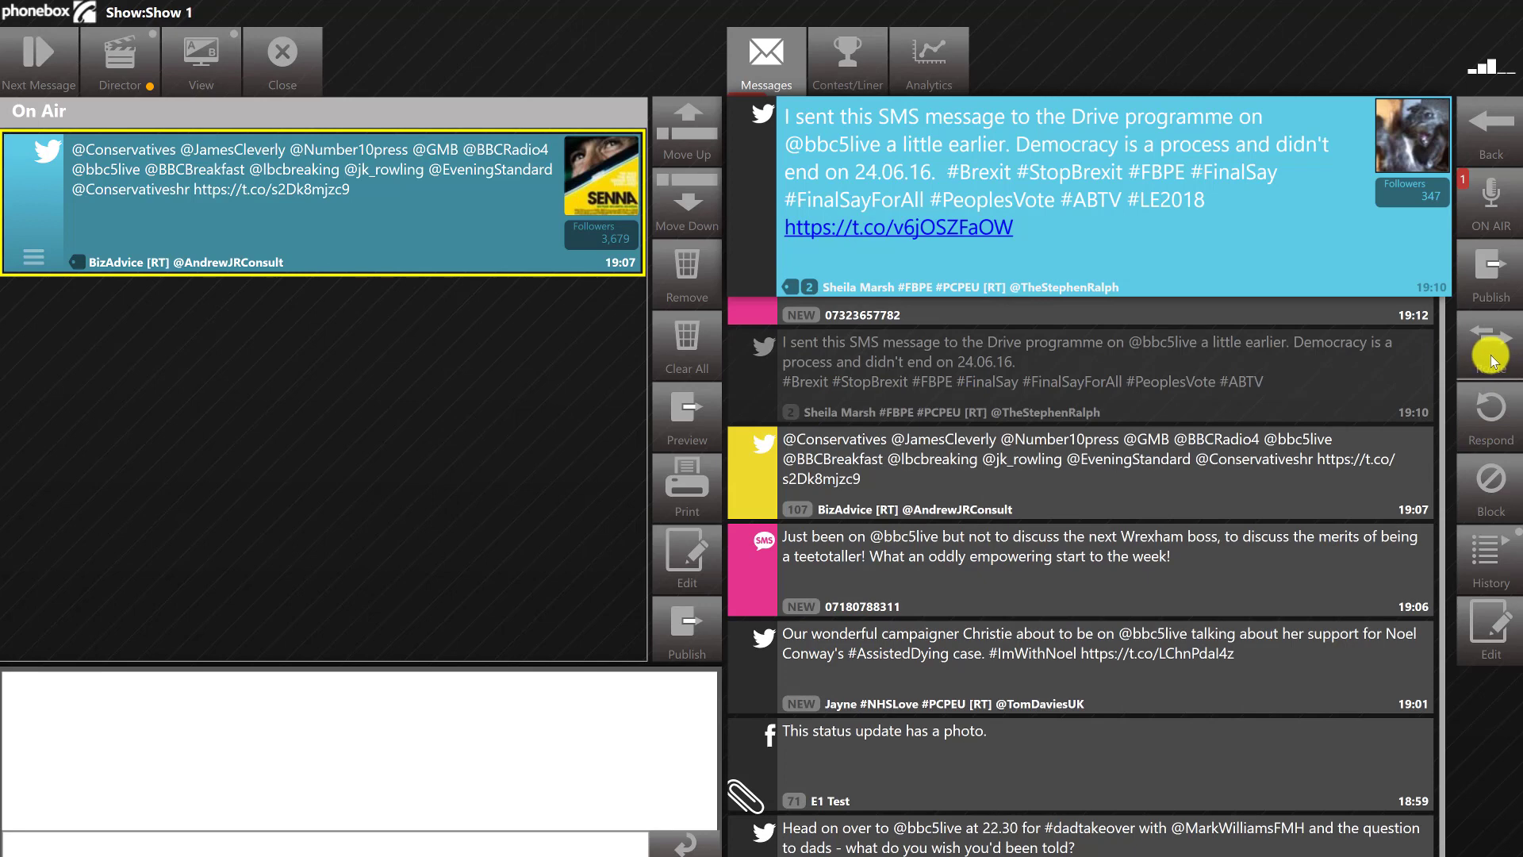
pyautogui.click(1479, 404)
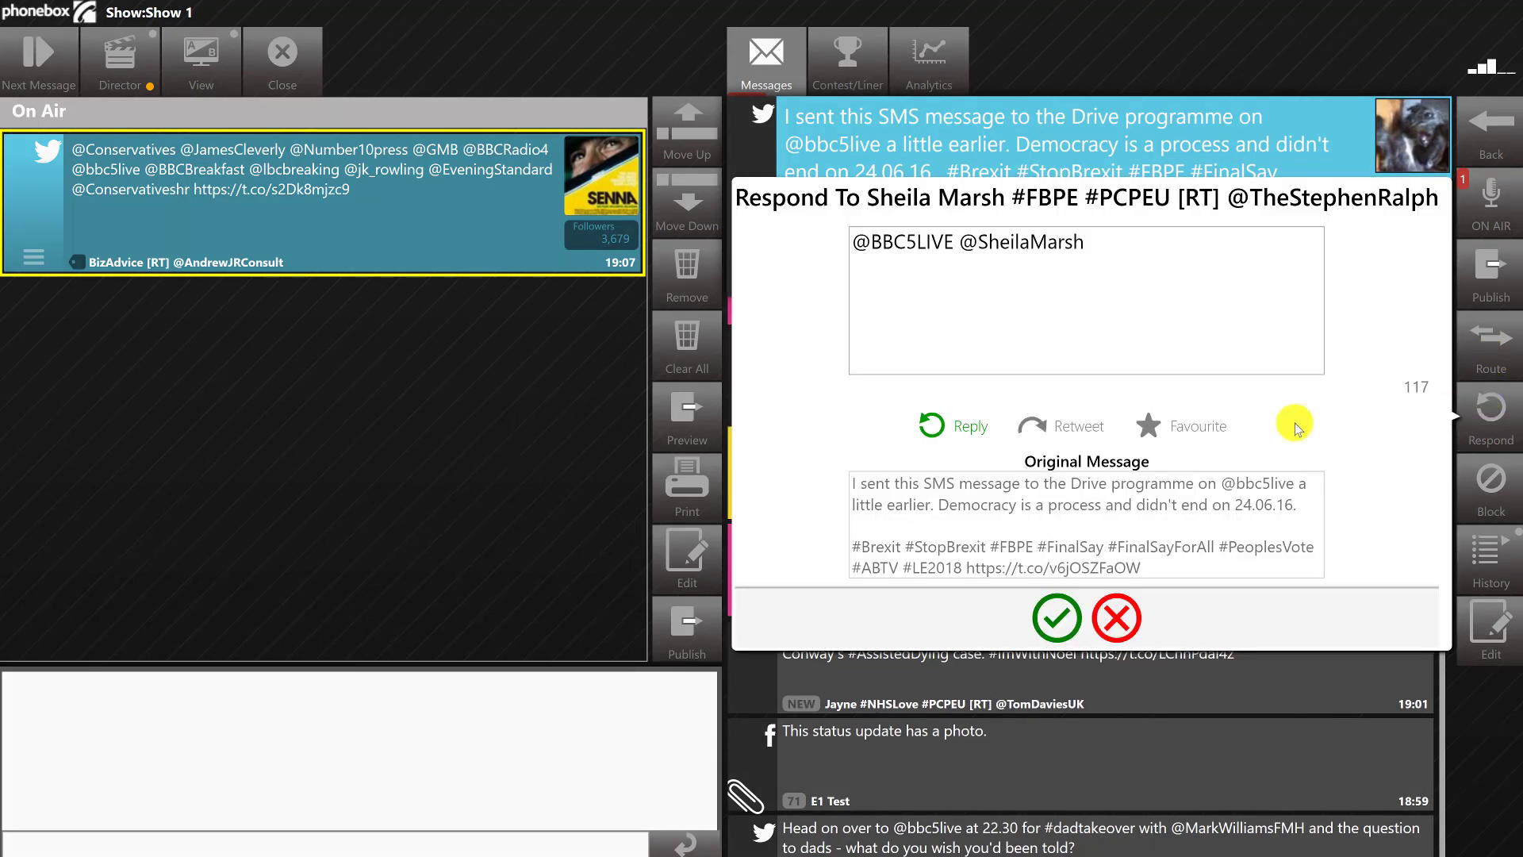
pyautogui.click(1149, 428)
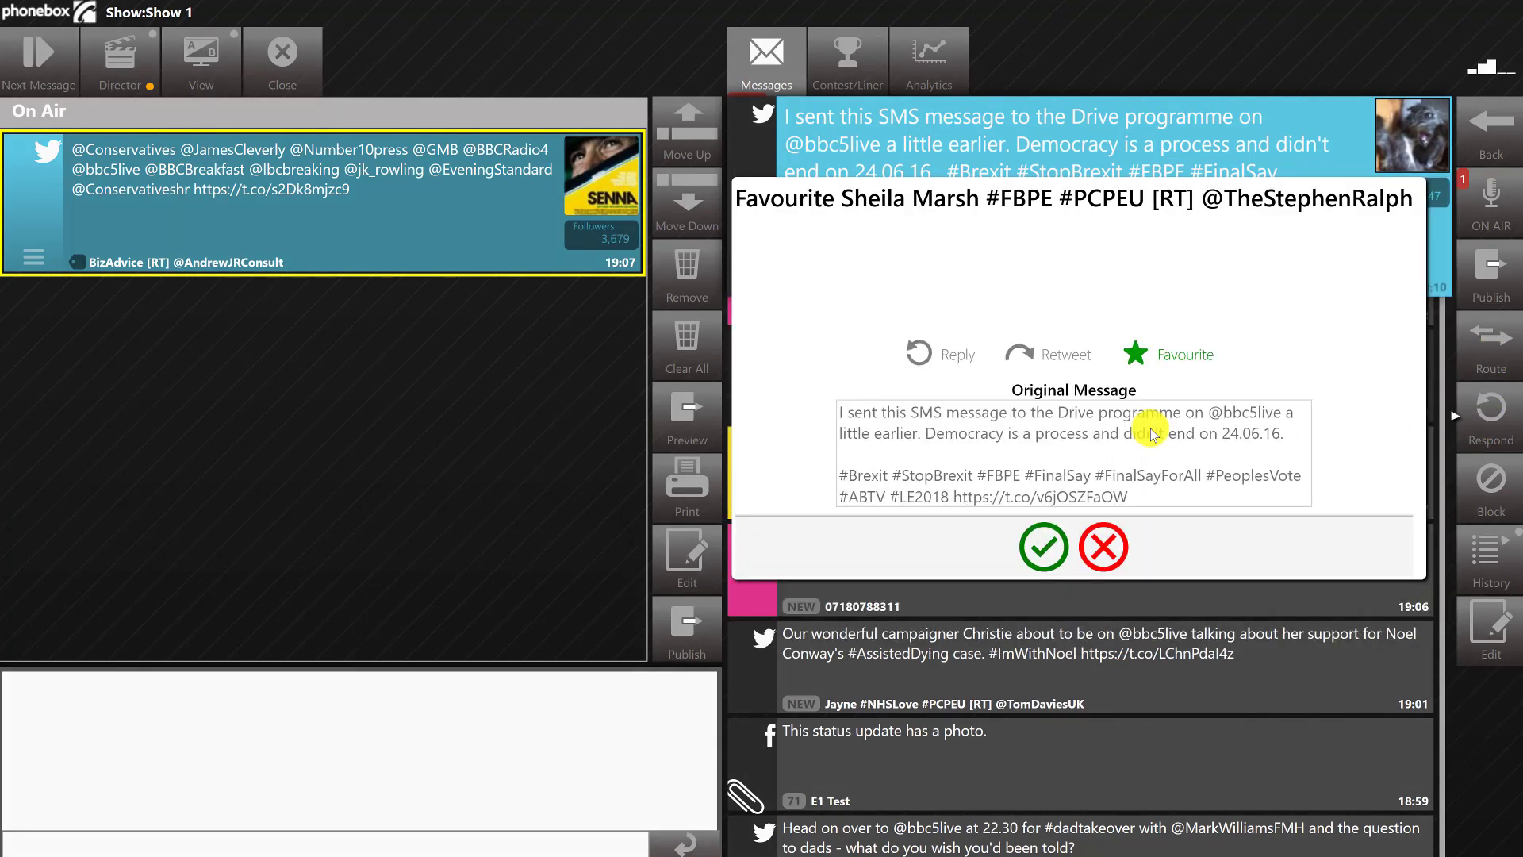
pyautogui.click(1046, 547)
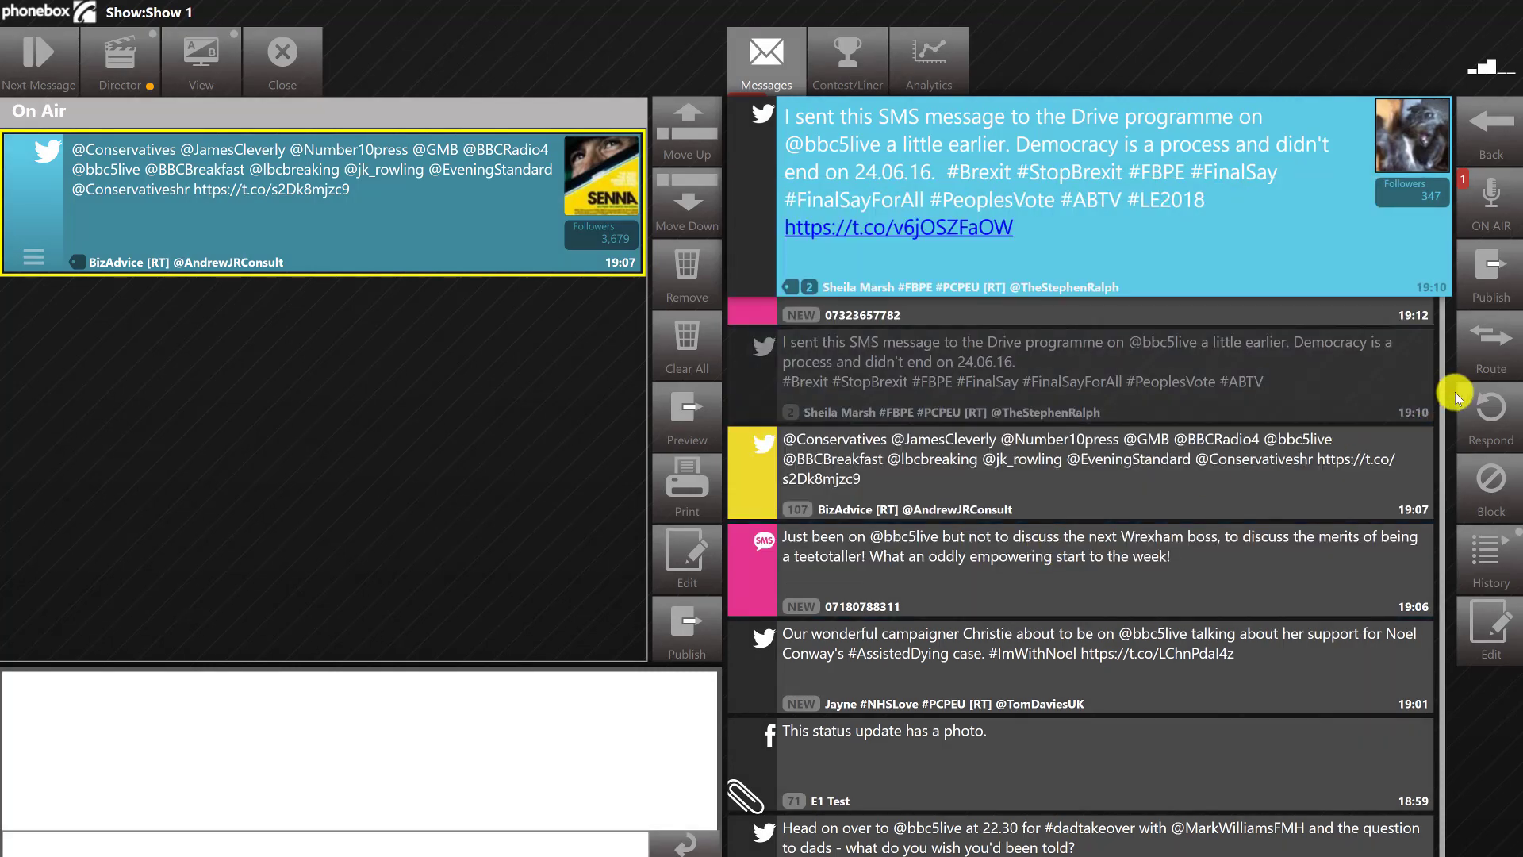
# Check the options for blocking the 19:10 tweet's sender without applying a block, and view the sender's message history.
pyautogui.click(1495, 487)
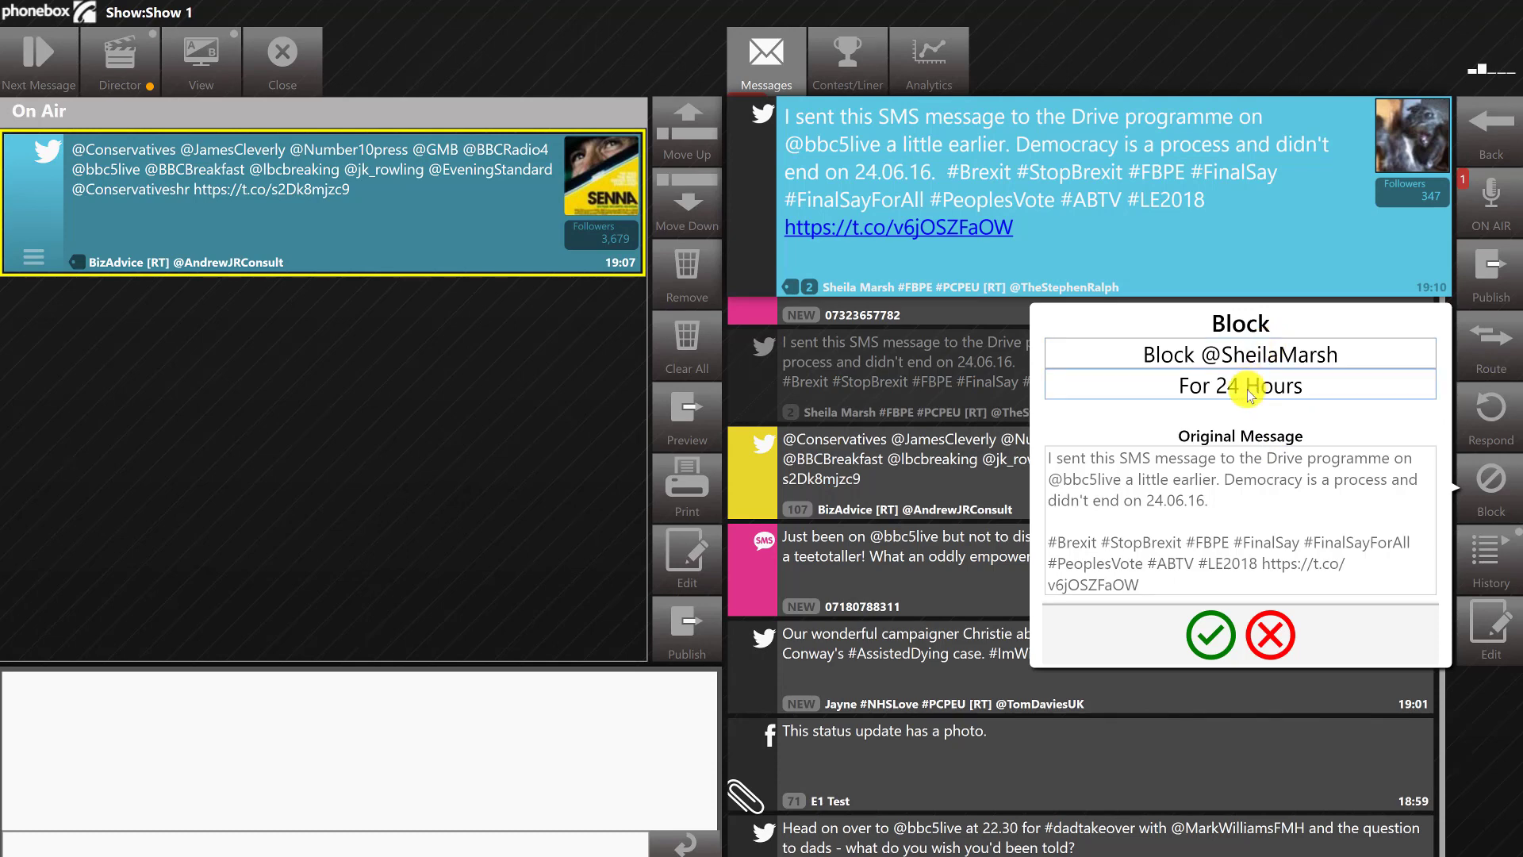
pyautogui.click(1272, 635)
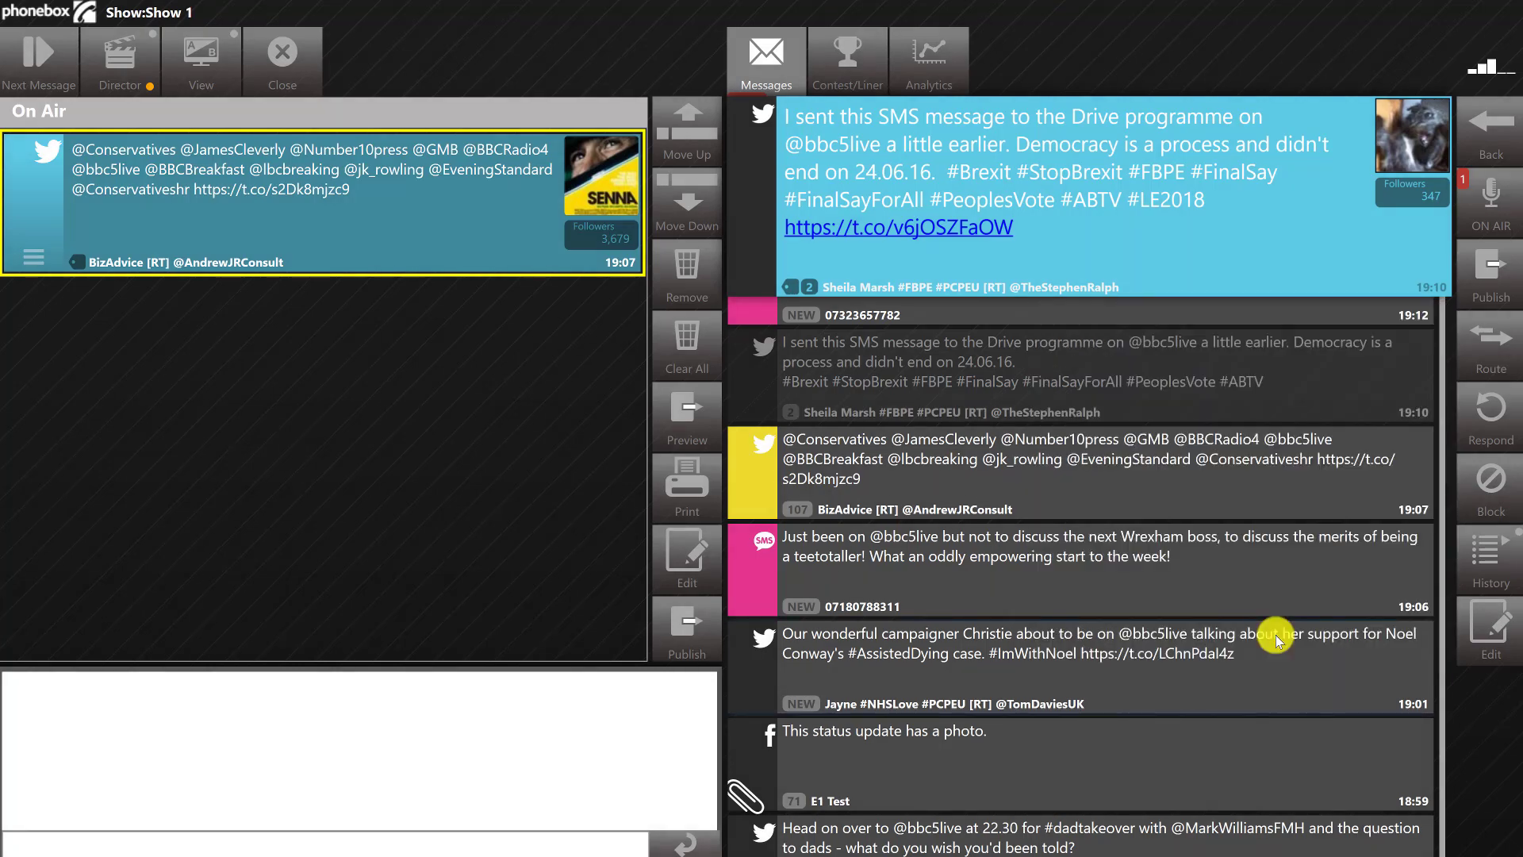
pyautogui.click(1495, 577)
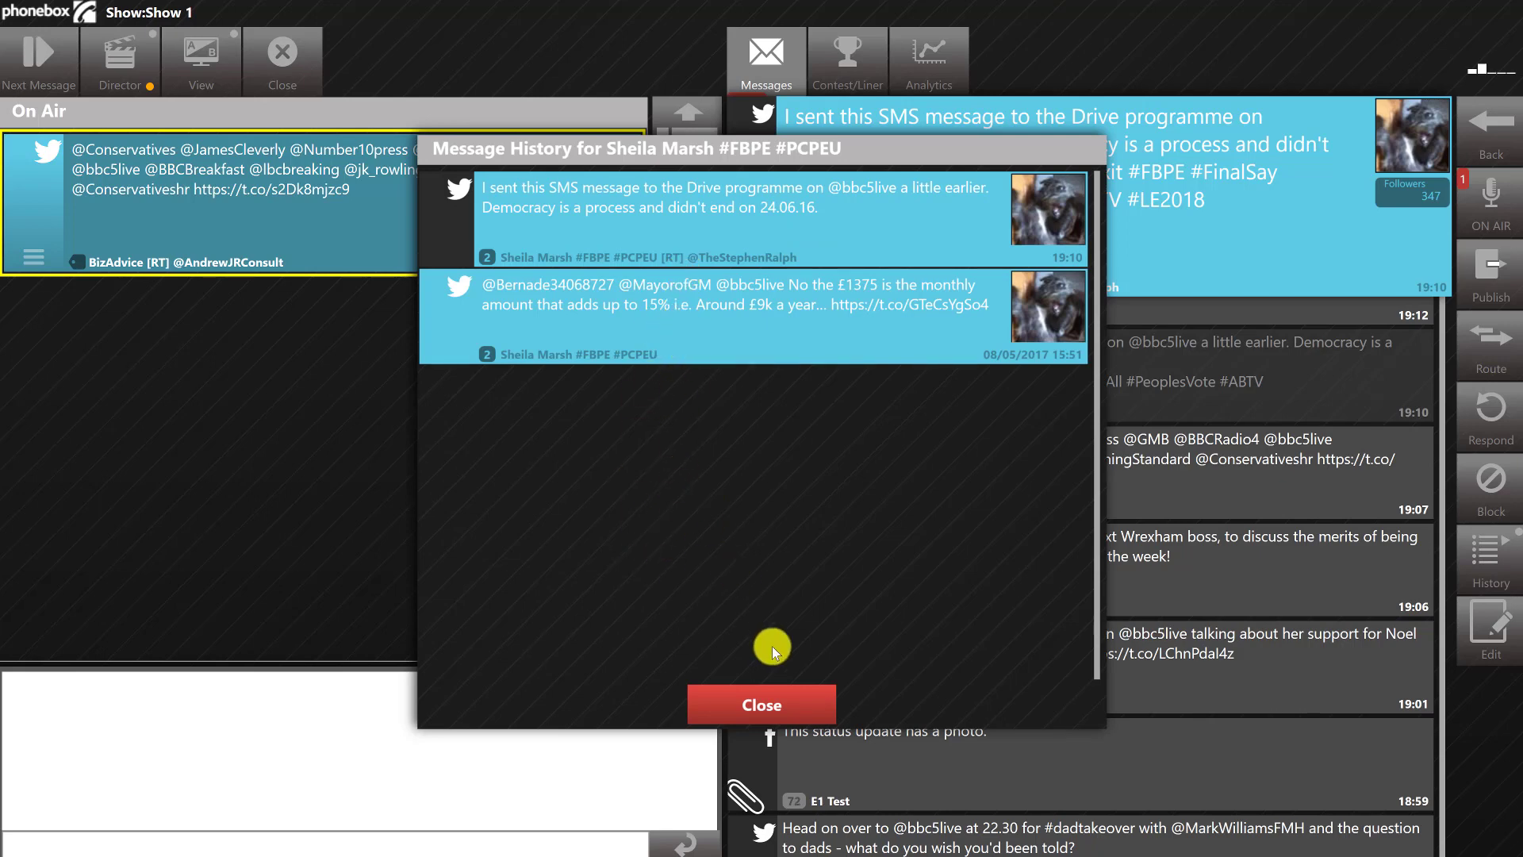
pyautogui.click(762, 701)
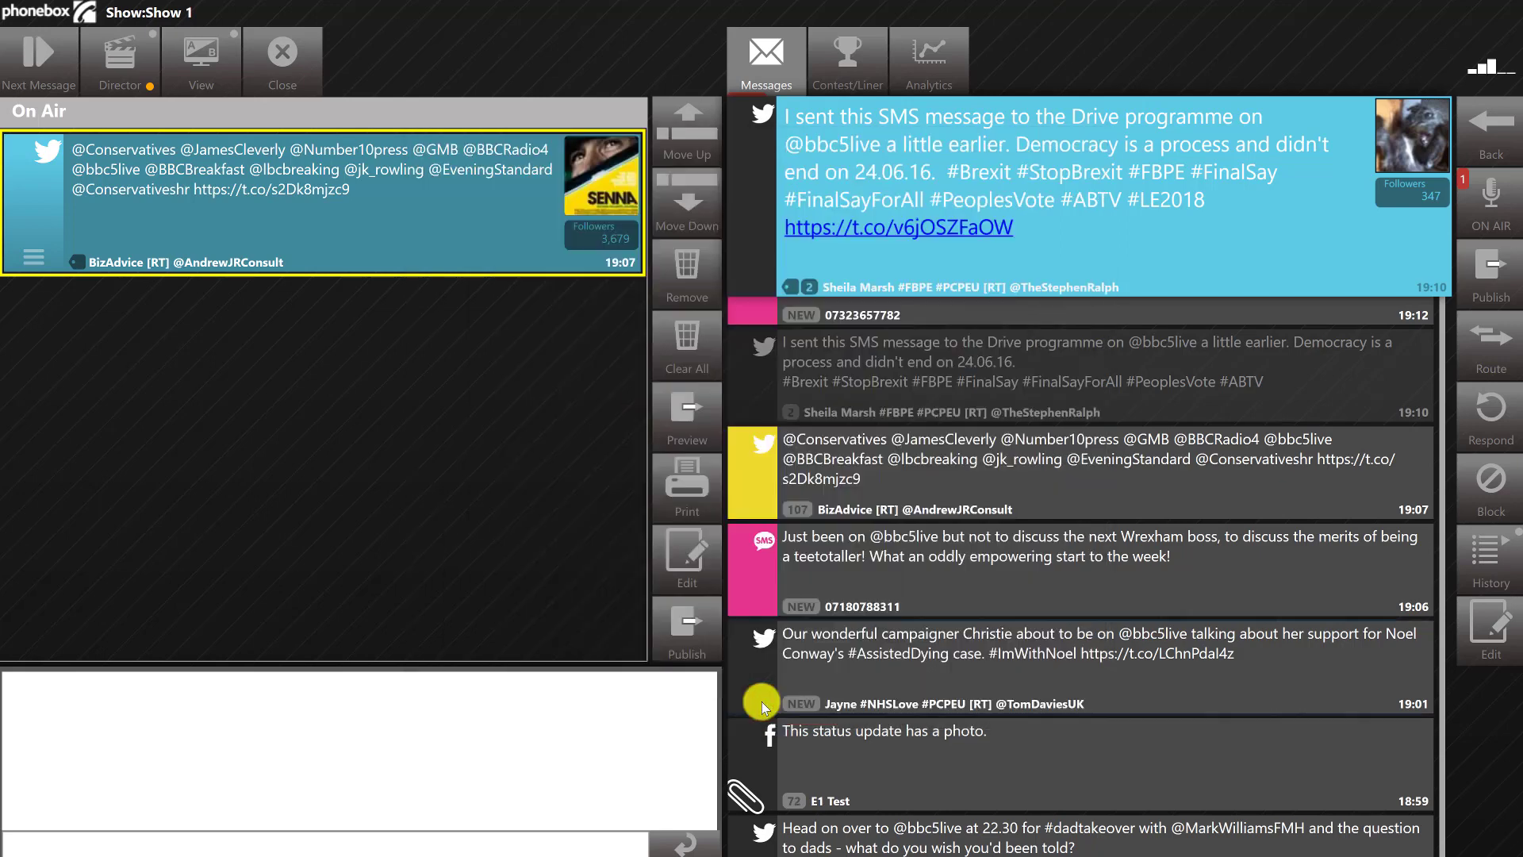
pyautogui.click(1493, 635)
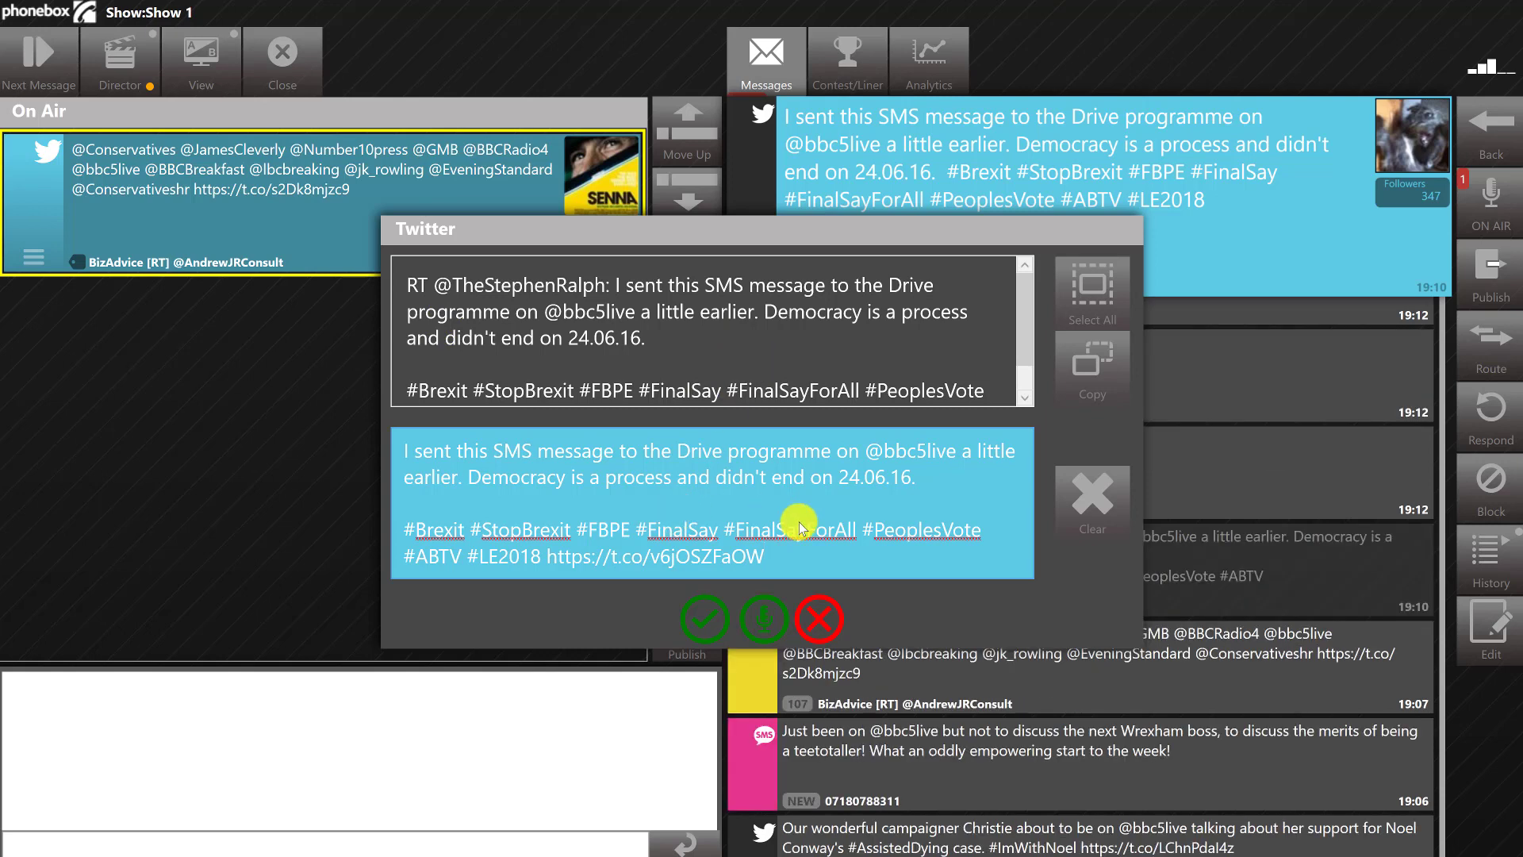
pyautogui.click(866, 452)
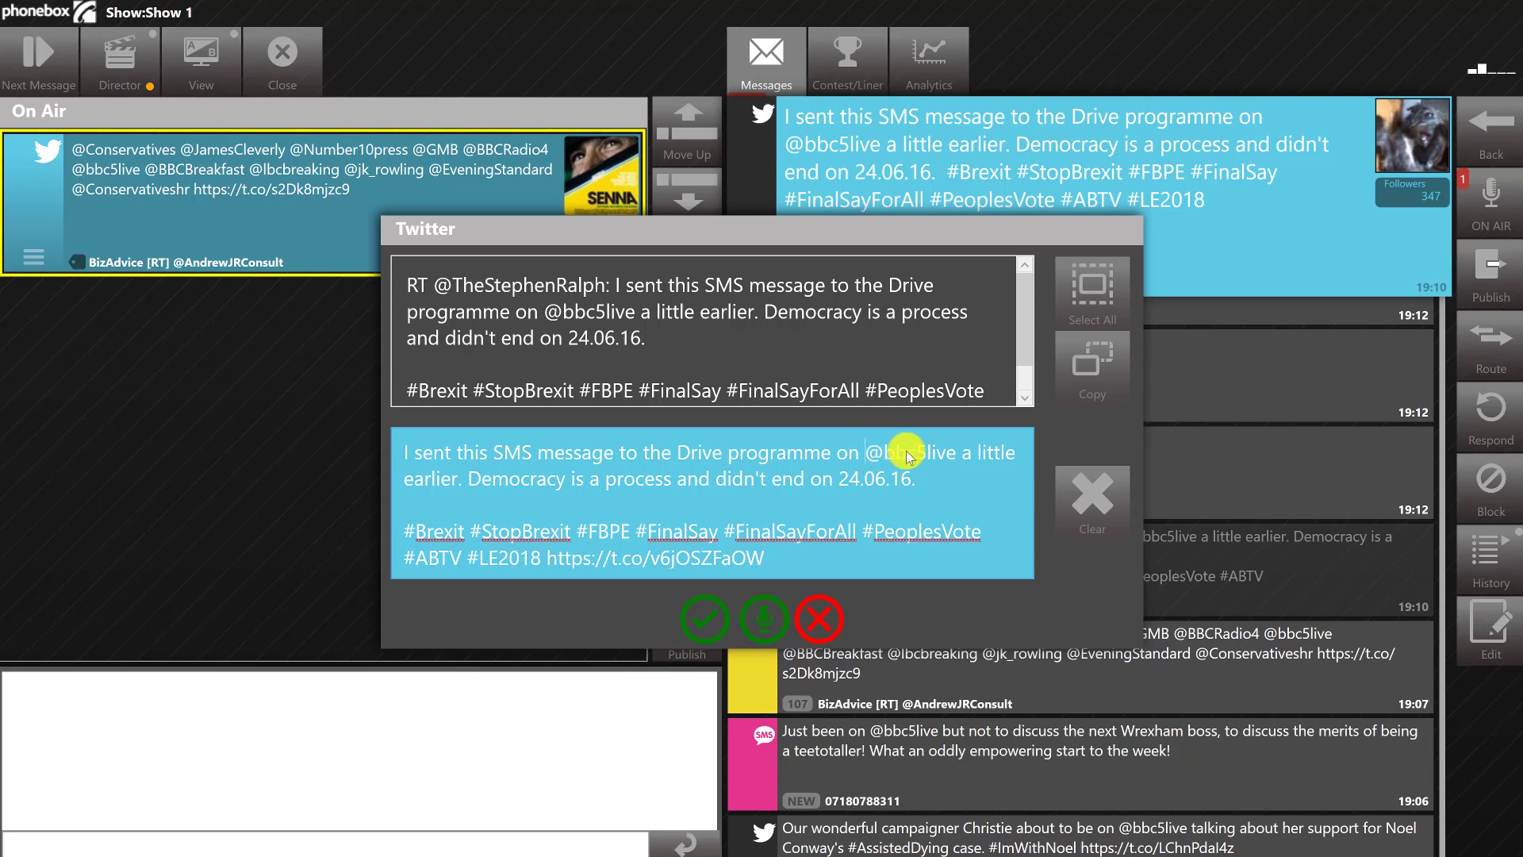
pyautogui.moveTo(945, 452); pyautogui.dragTo(949, 453)
pyautogui.write('BBC Five Liv')
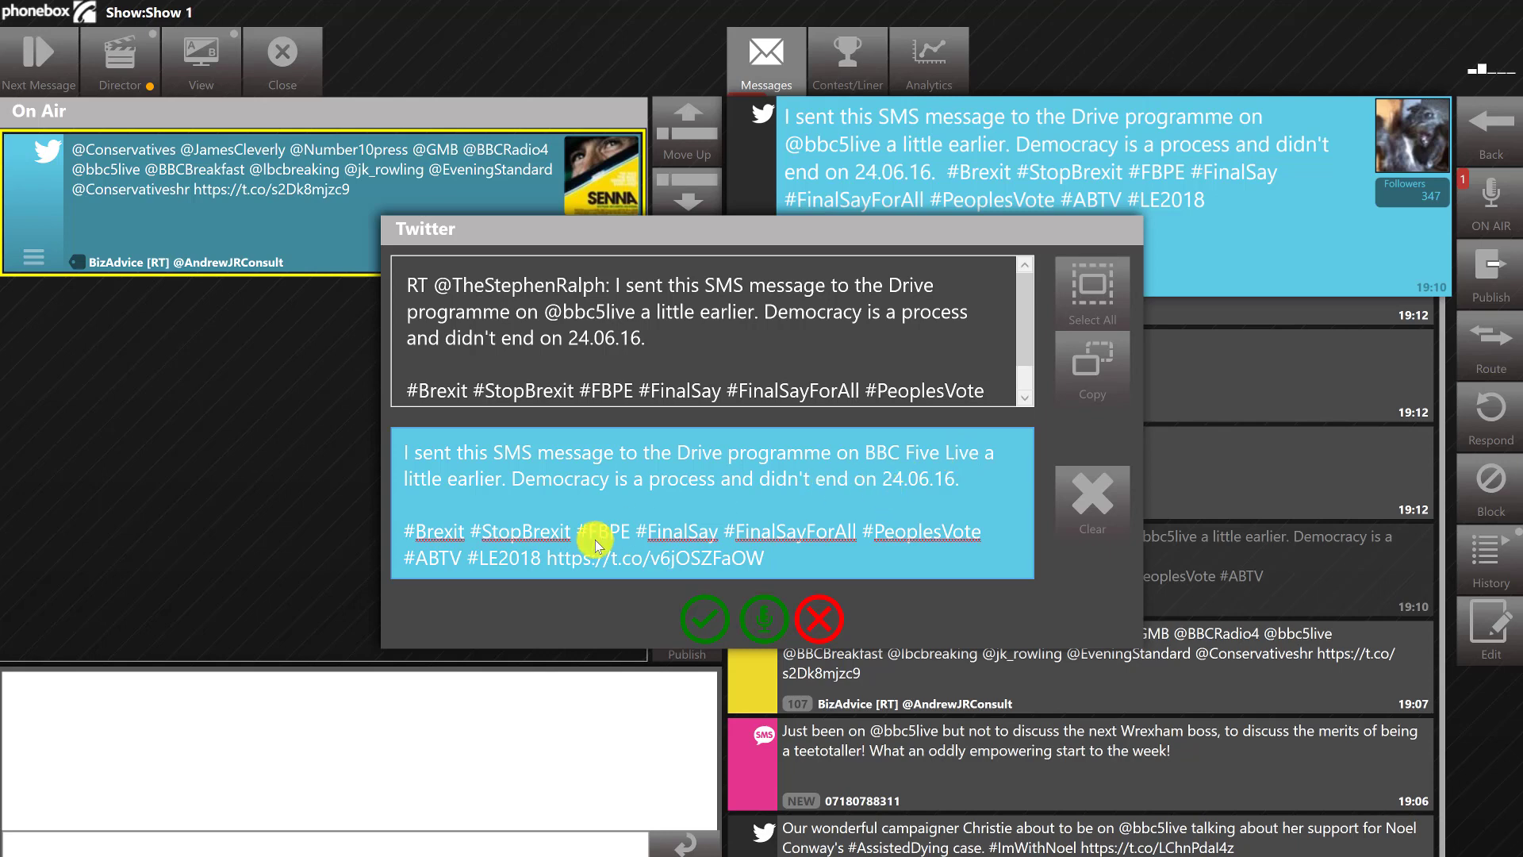
pyautogui.moveTo(815, 566); pyautogui.dragTo(360, 491)
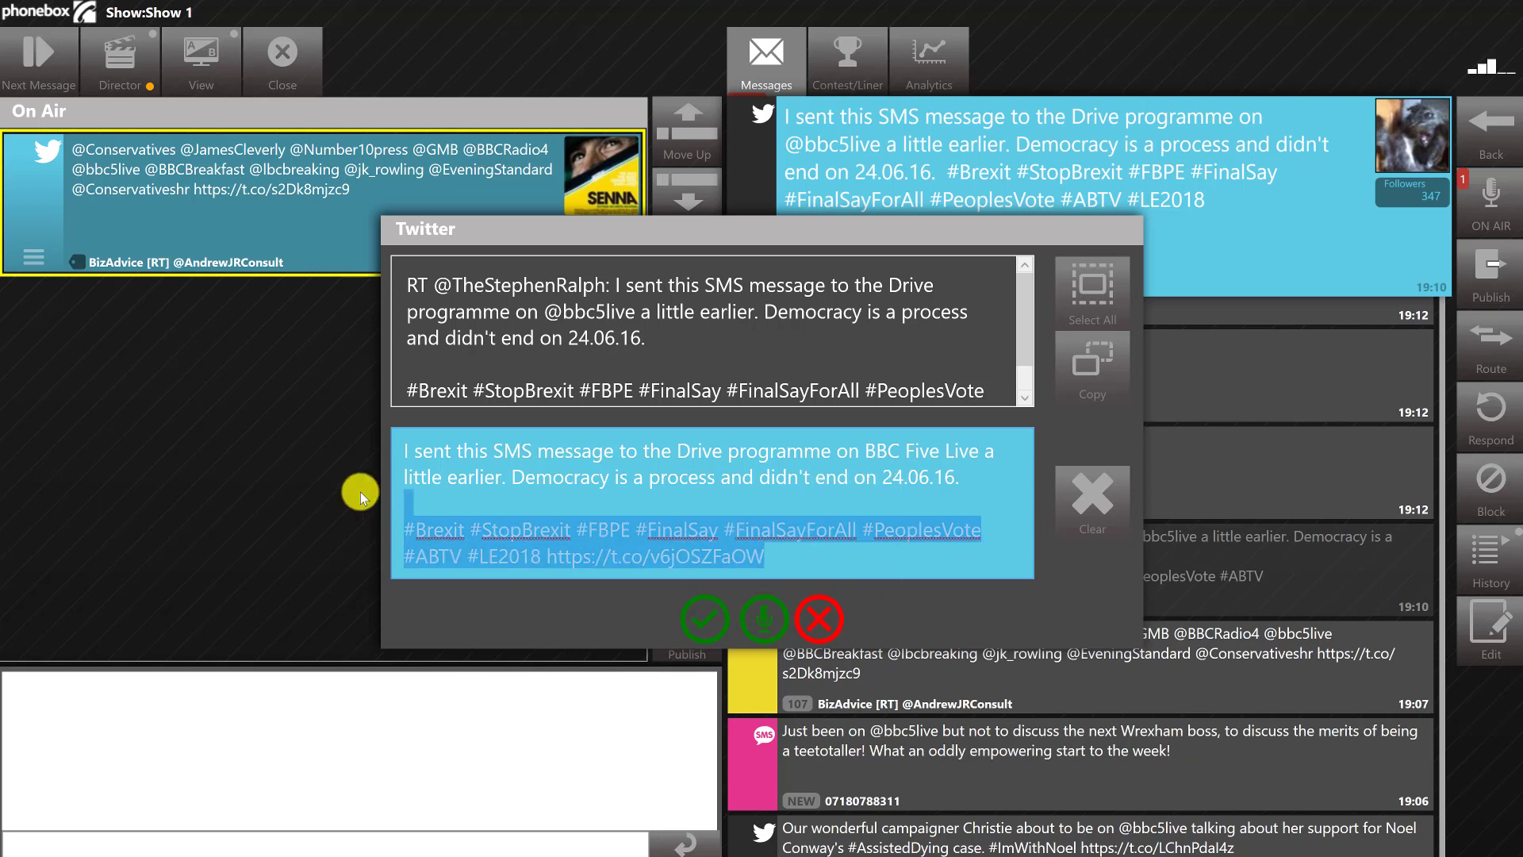
pyautogui.press('BackSpace')
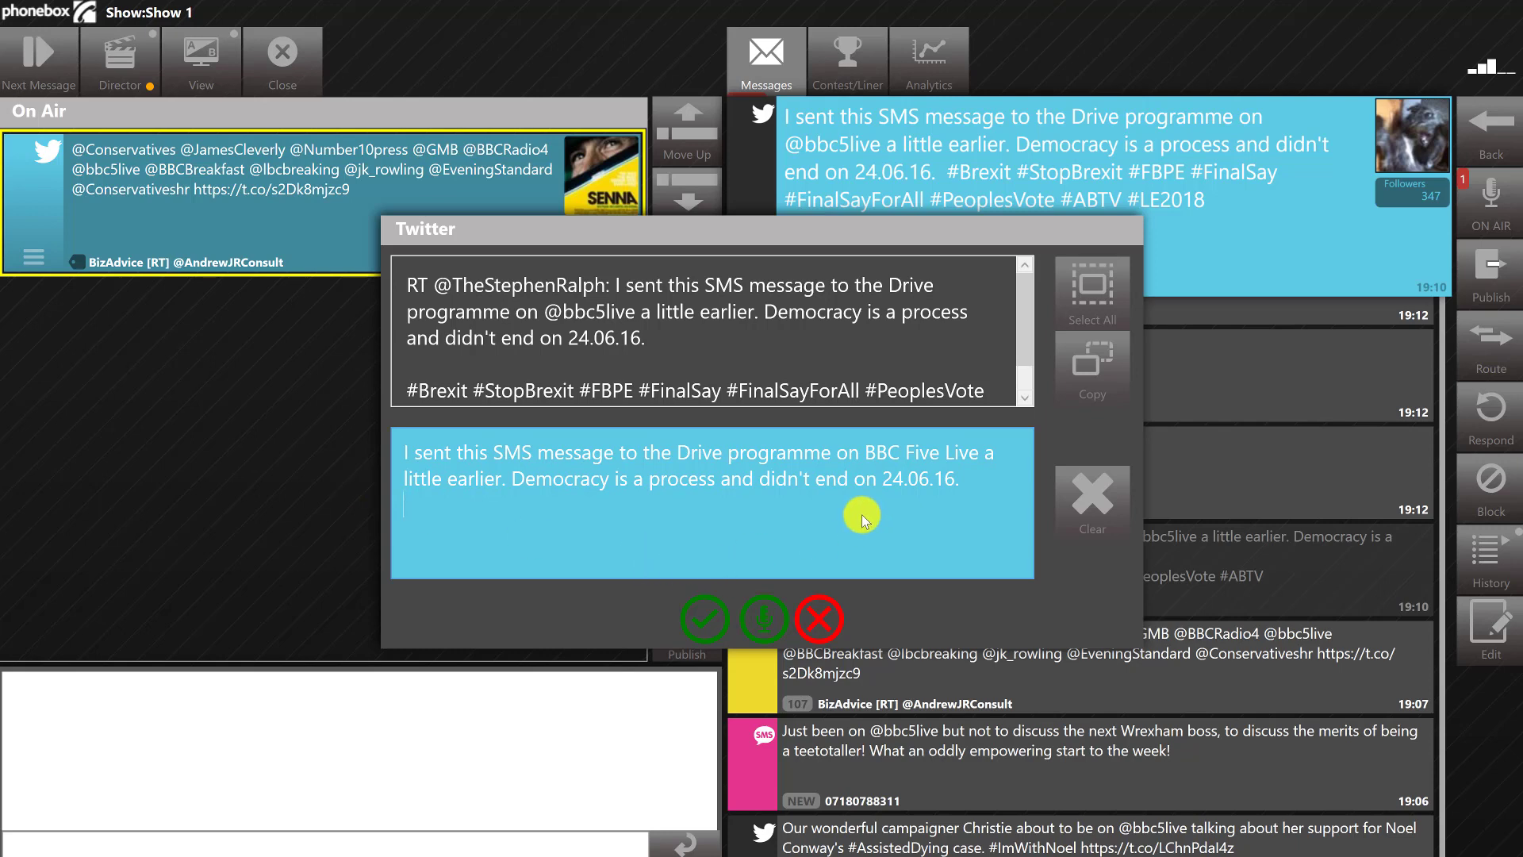
# Reword the tweet's date as "the 24th of June 2016.", save the edit straight to air, and return to the message log.
pyautogui.doubleClick(951, 480)
pyautogui.write('the')
pyautogui.write(' 26')
pyautogui.press('BackSpace')
pyautogui.write('4th of')
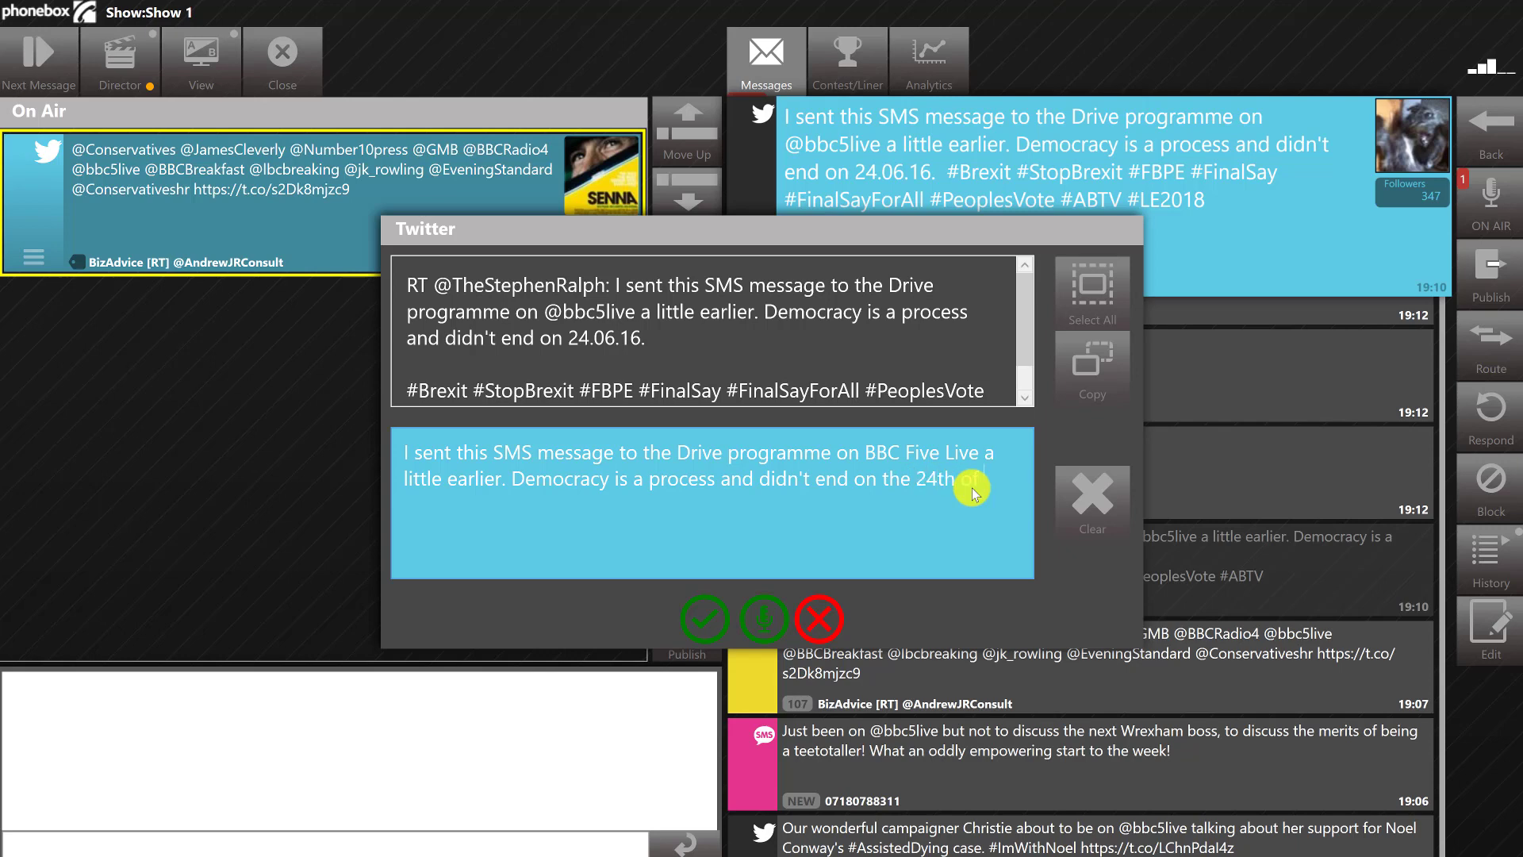
pyautogui.write(' June 2016.')
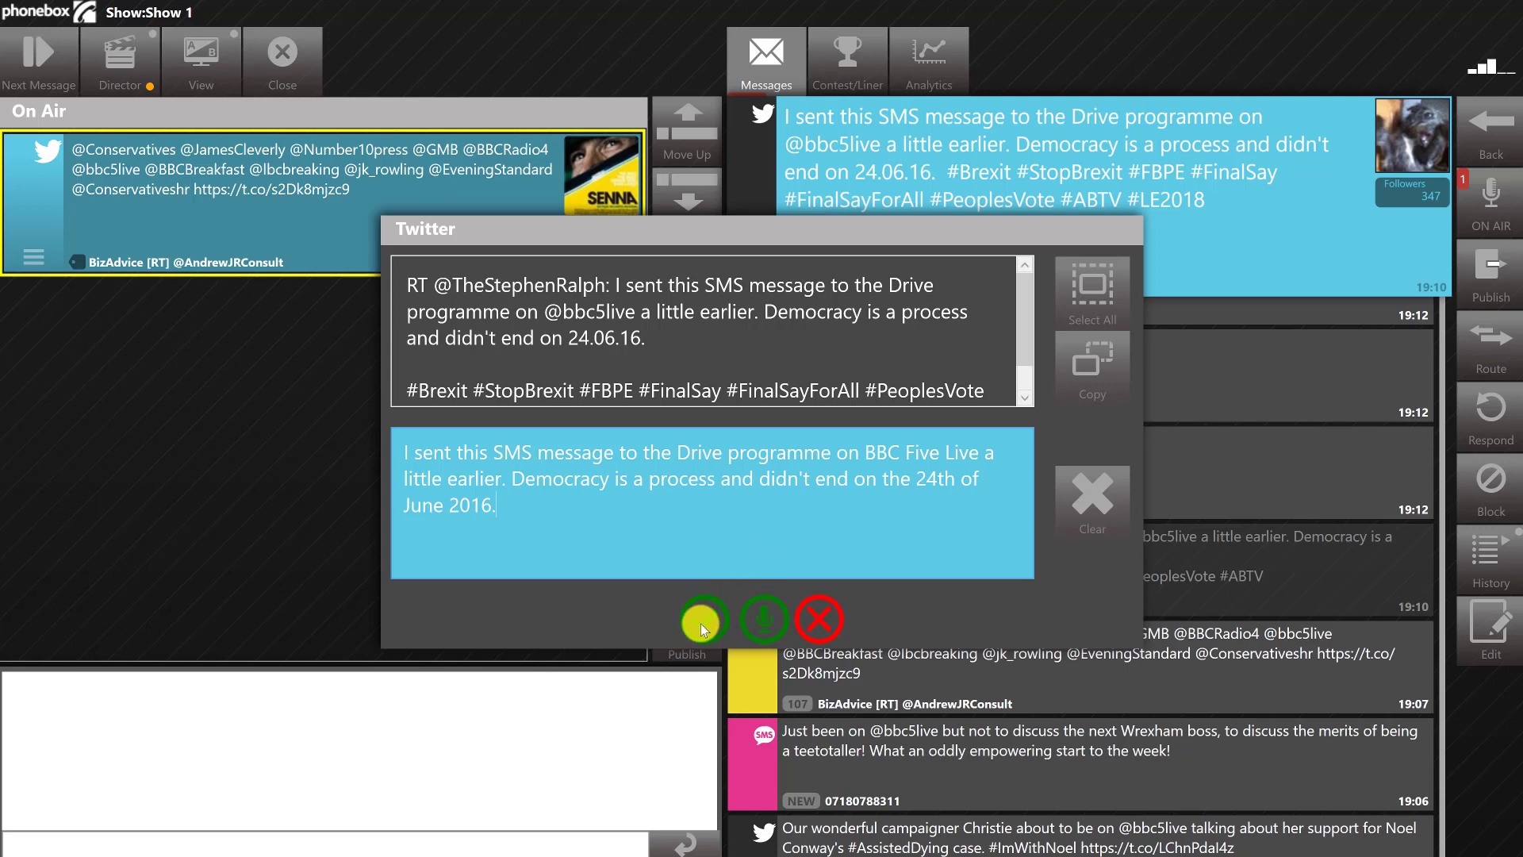
pyautogui.click(763, 617)
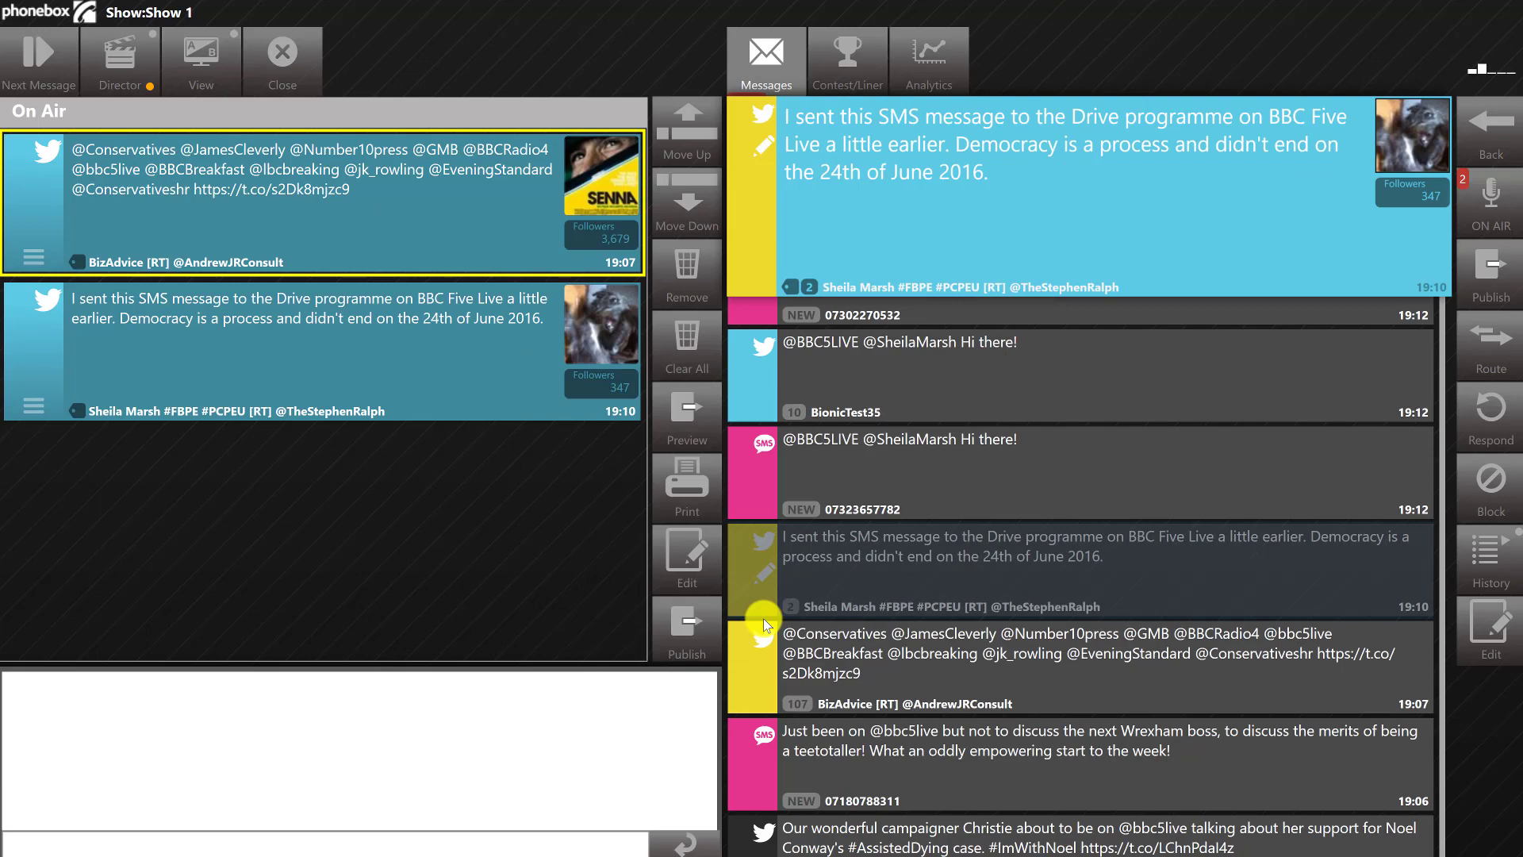
pyautogui.click(1492, 127)
pyautogui.click(1492, 127)
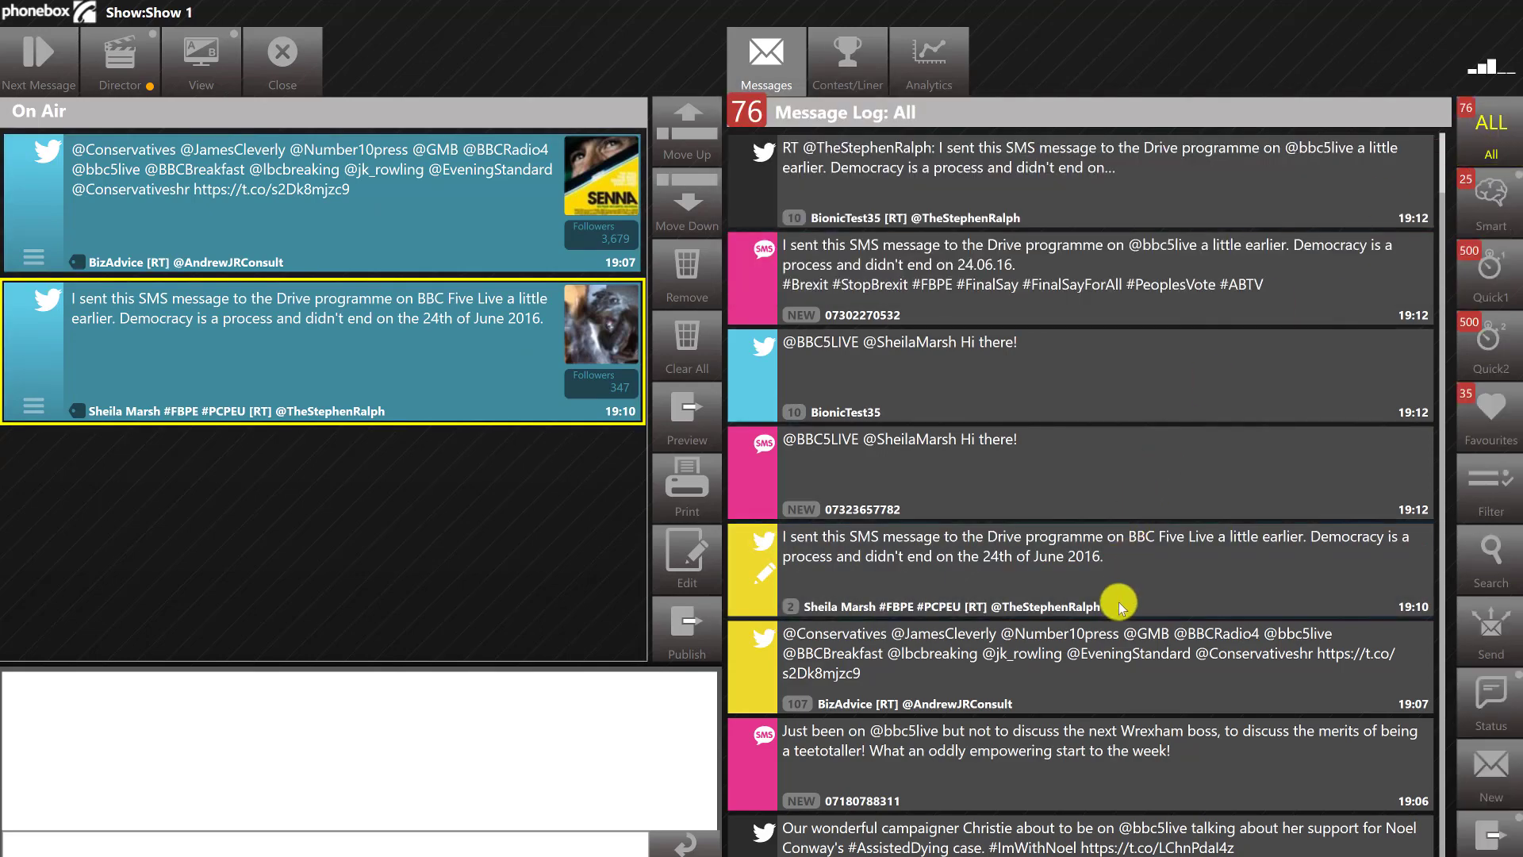
# Send the 18:59 Facebook status update with the photo on air.
pyautogui.scroll(-6, 1119, 602)
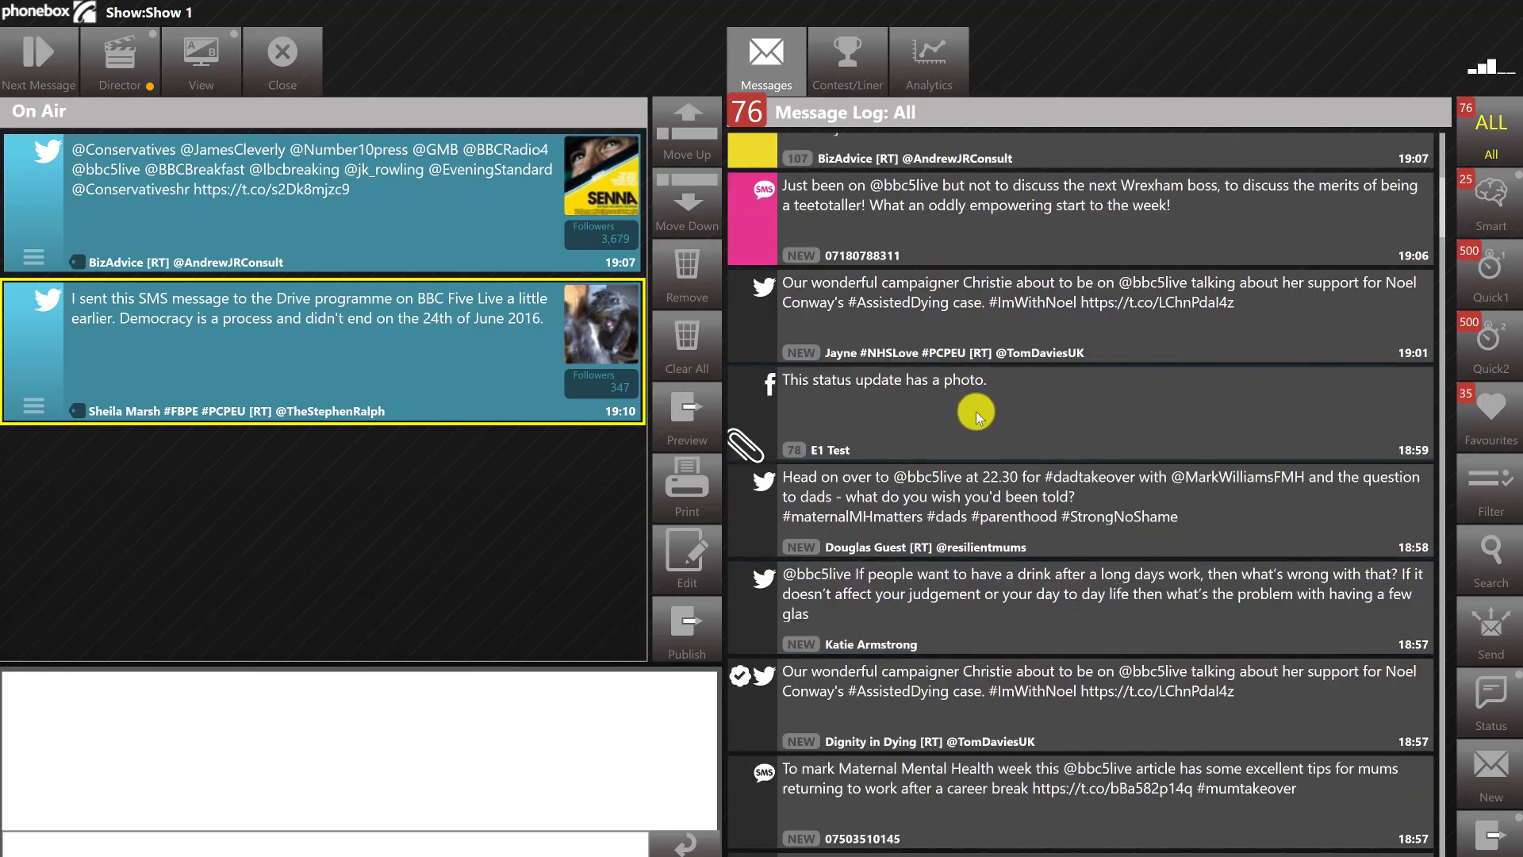
pyautogui.click(976, 411)
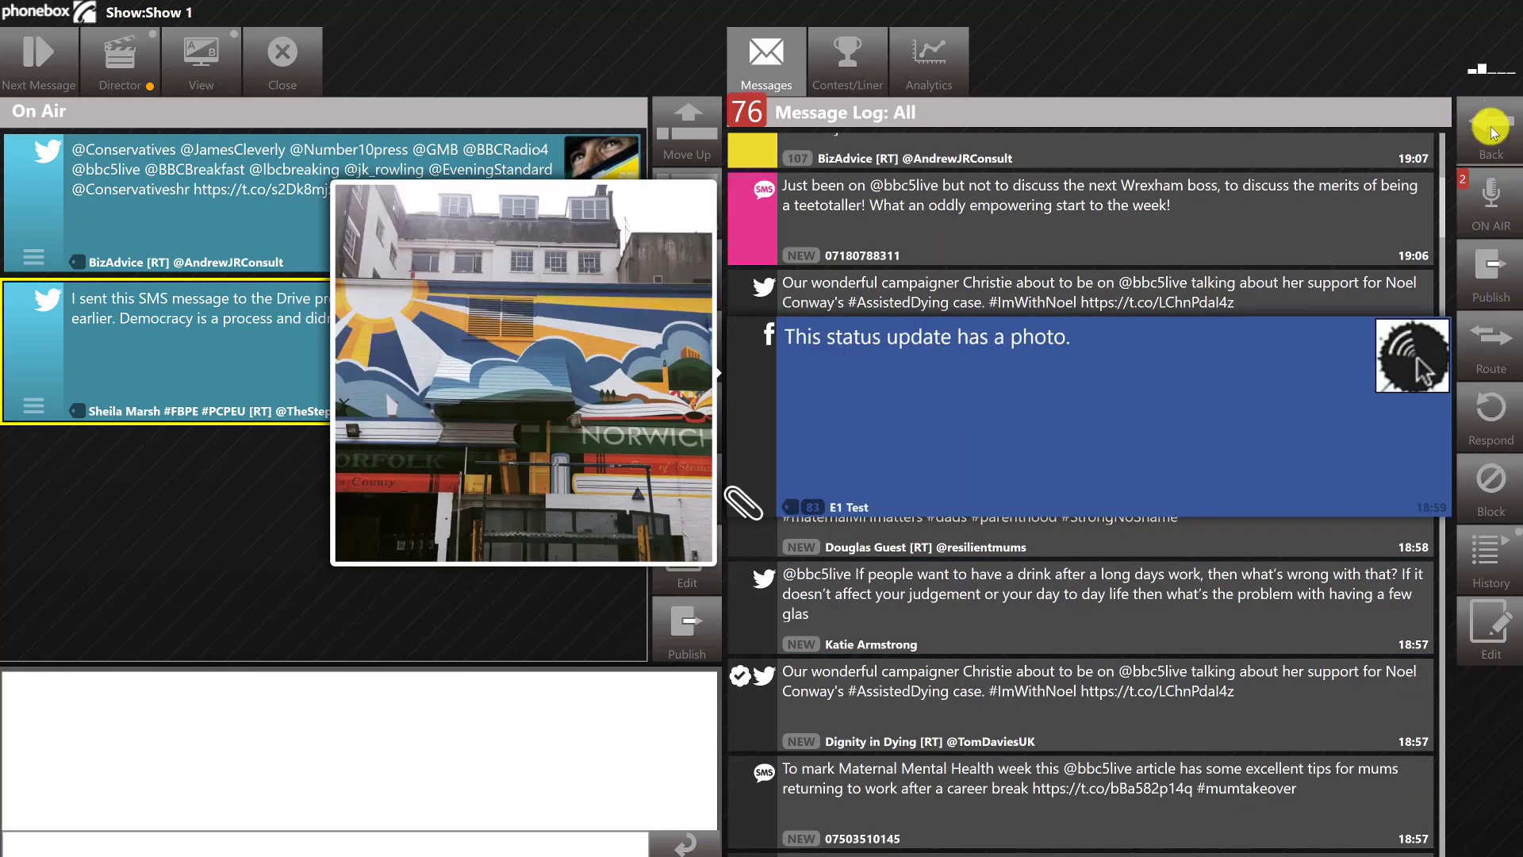
pyautogui.click(1490, 210)
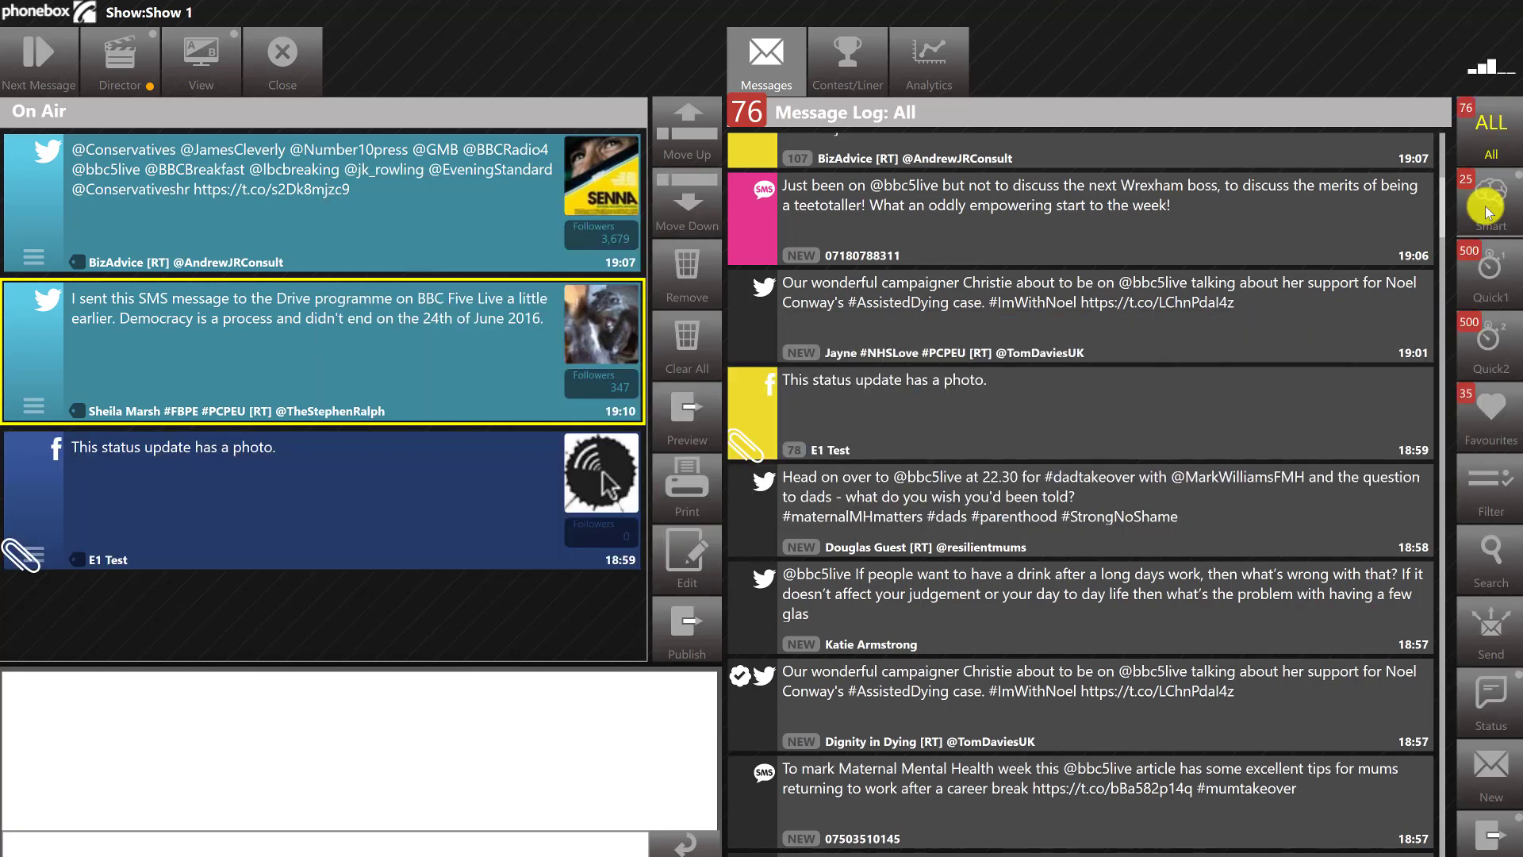
# Reply to the 18:59 Facebook status update with the comment "This is a comment." and return to the message log.
pyautogui.click(970, 422)
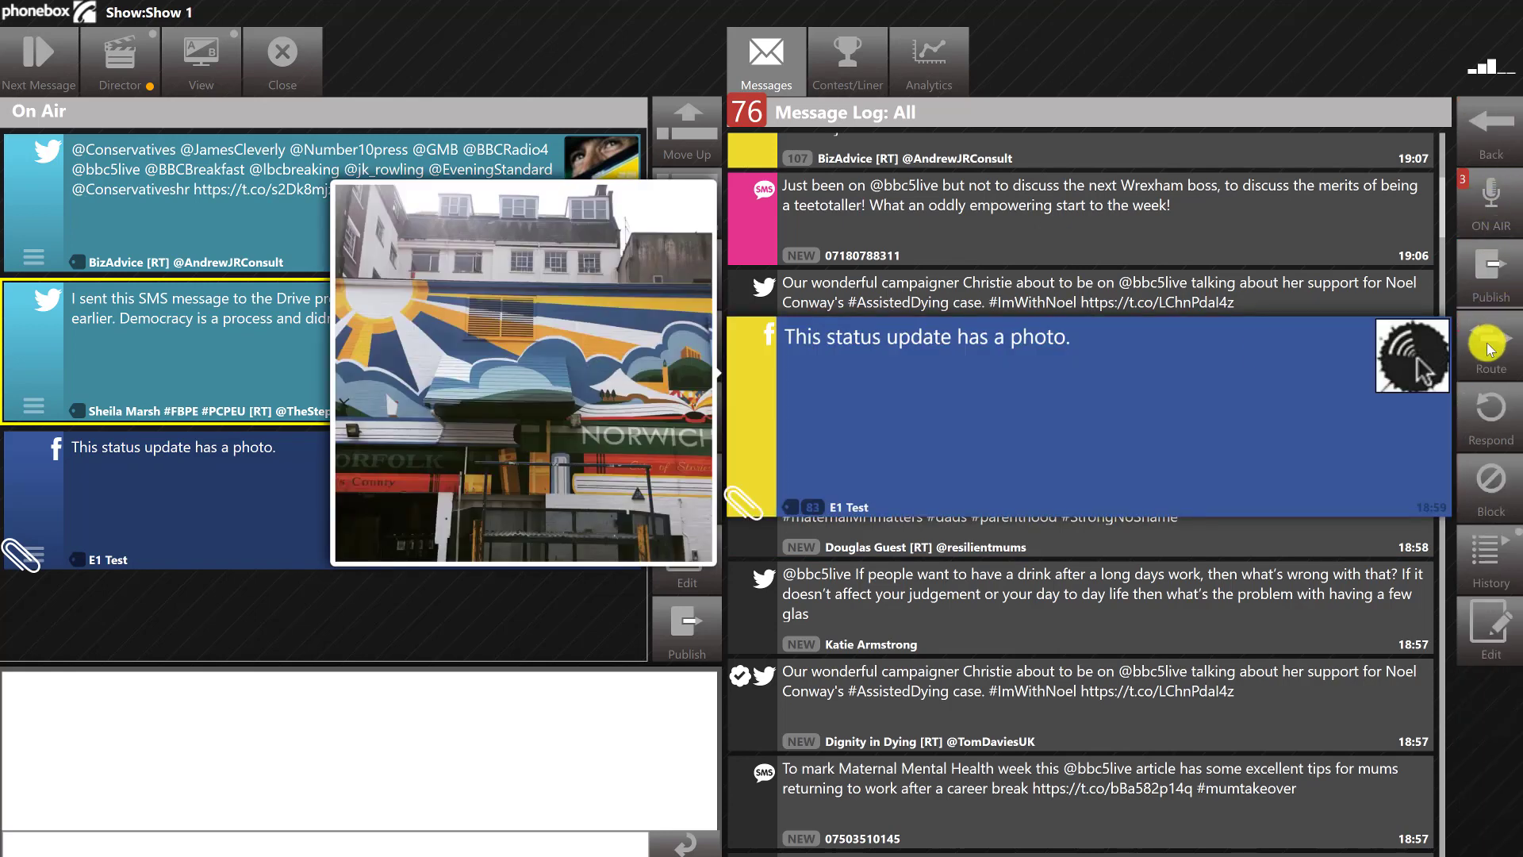
pyautogui.click(1496, 411)
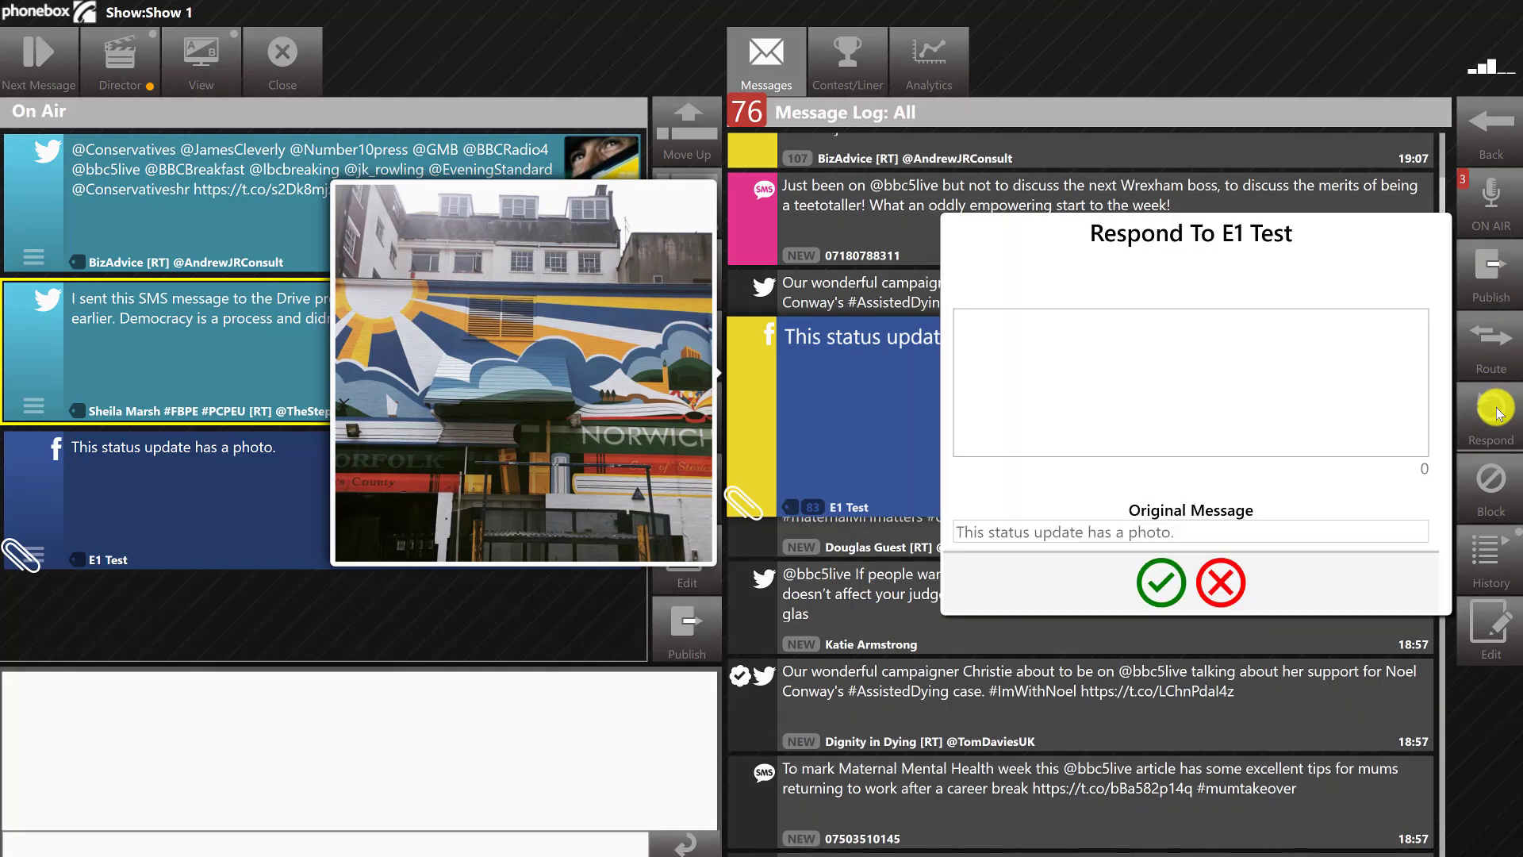
pyautogui.click(1103, 380)
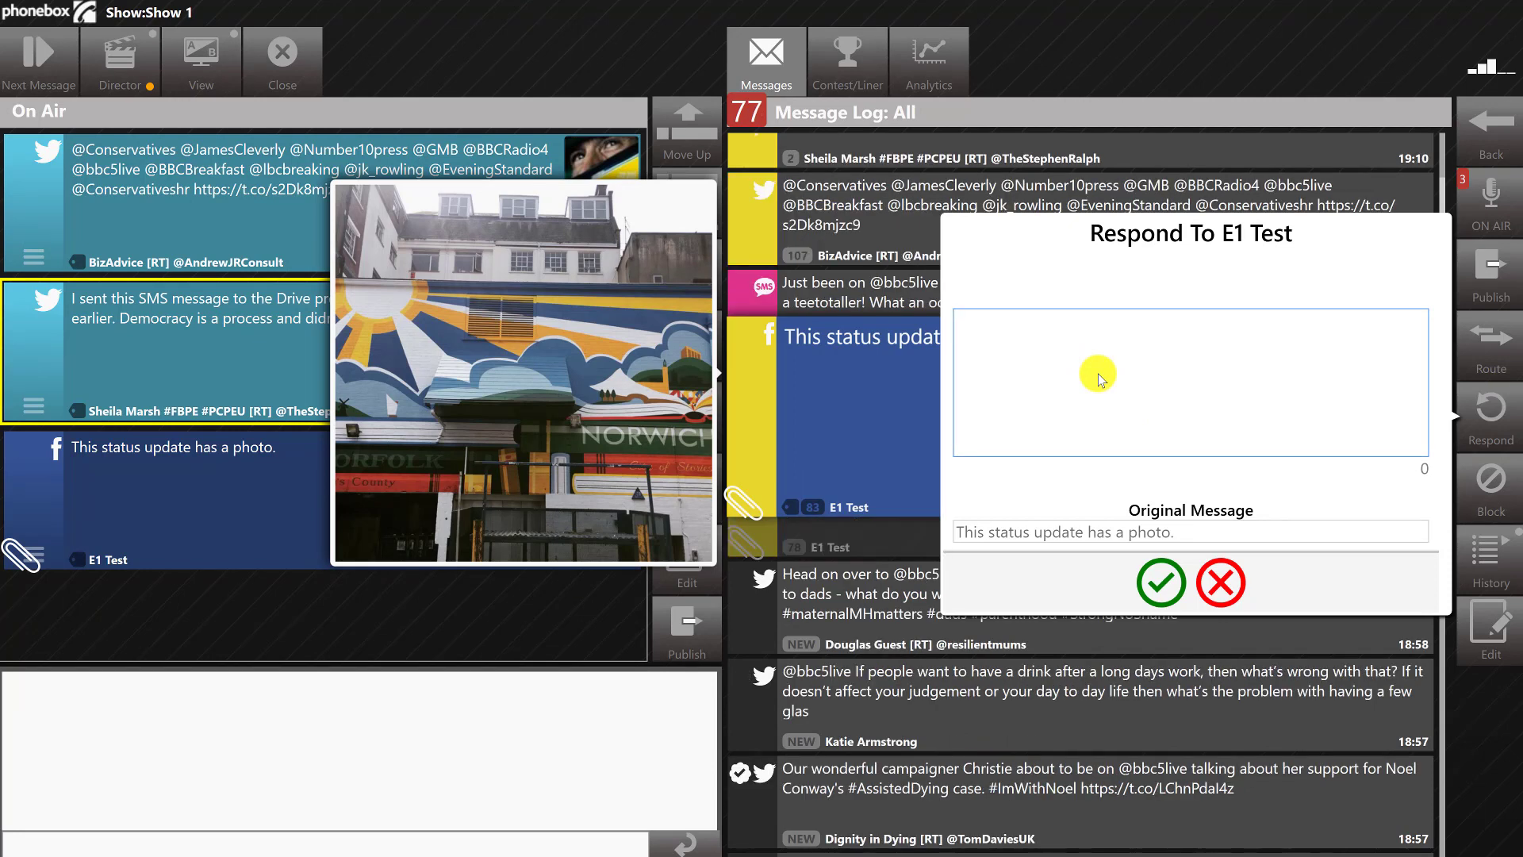
pyautogui.write('This is a comment.')
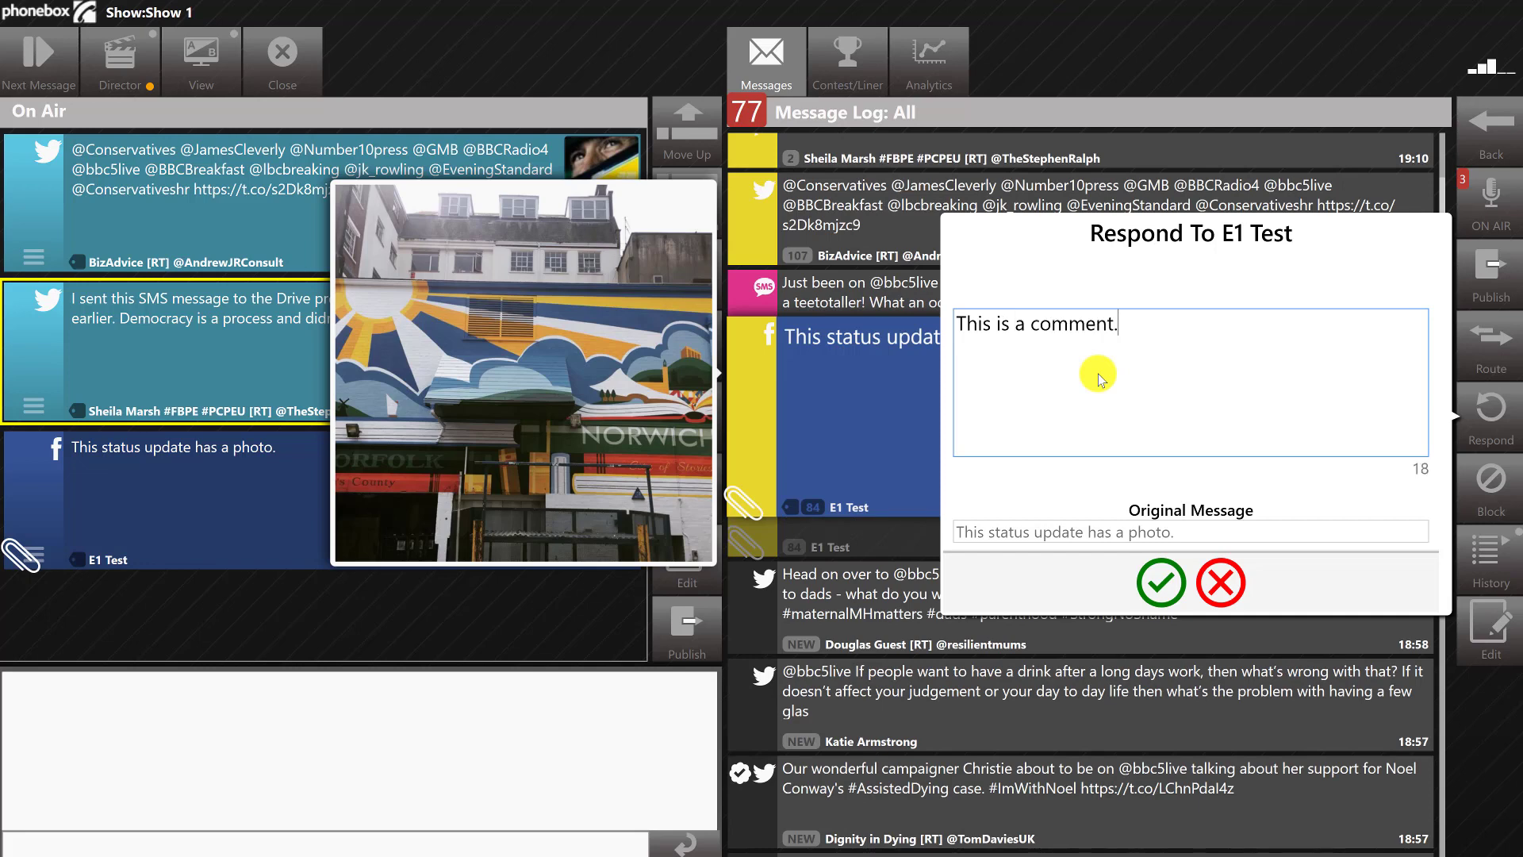
pyautogui.click(1159, 586)
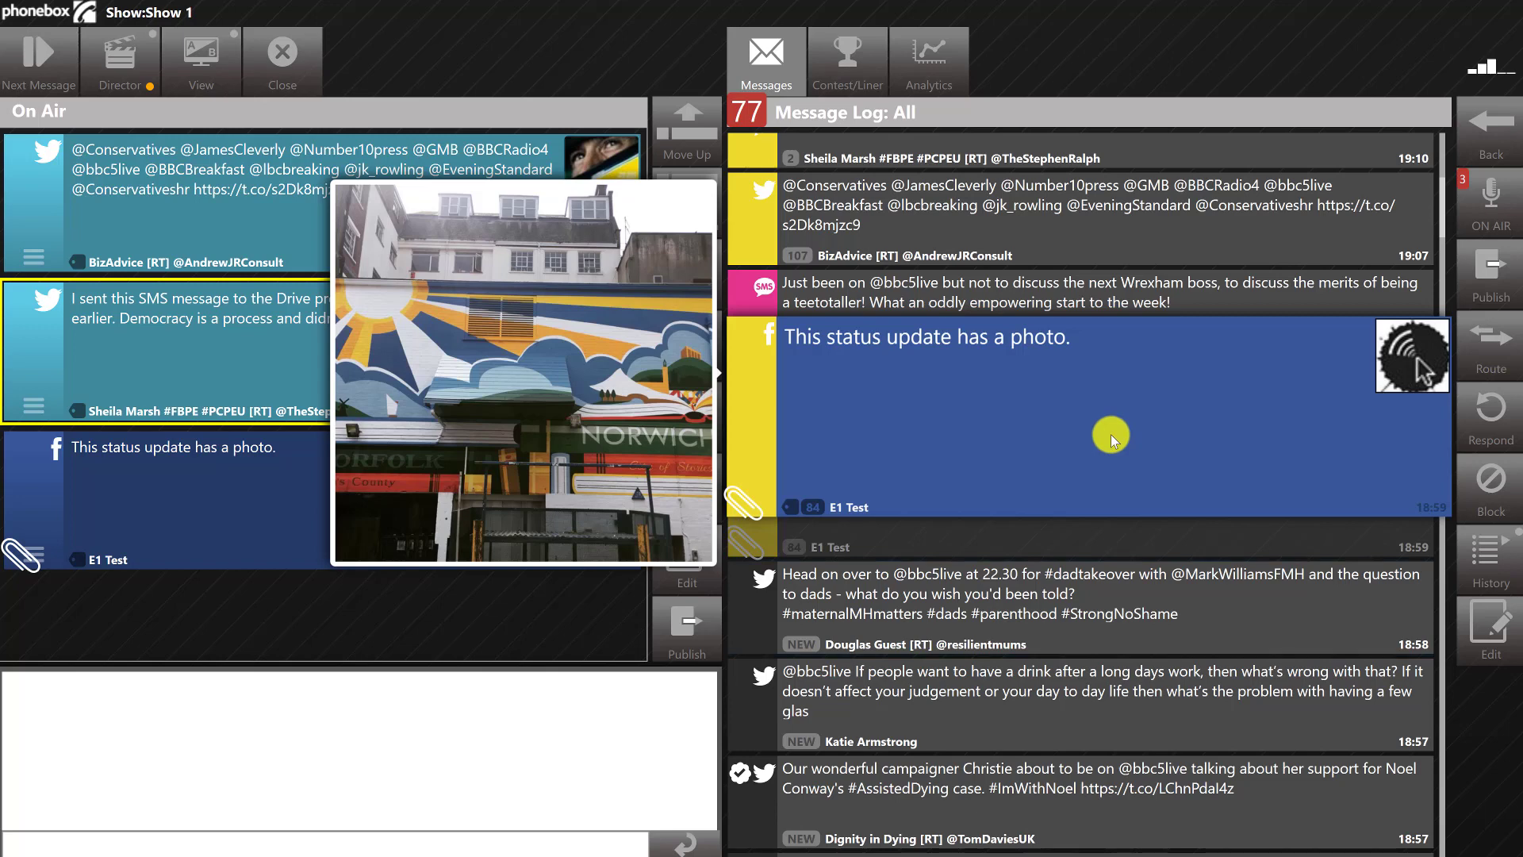
pyautogui.click(1492, 139)
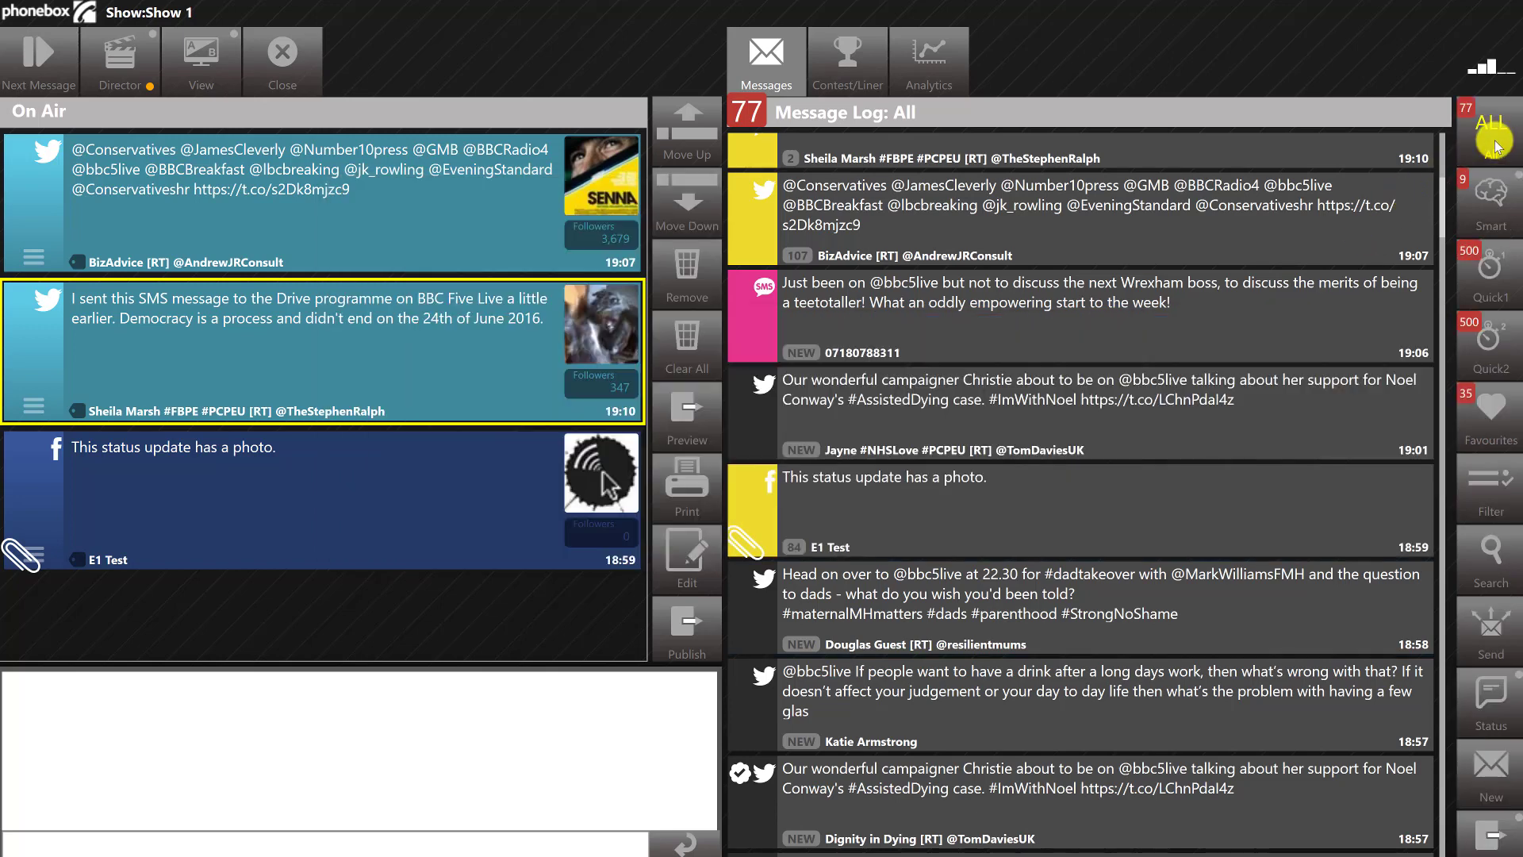
# Send the 19:06 SMS about the next Wrexham boss on air and mark all messages in the log as read.
pyautogui.click(1108, 316)
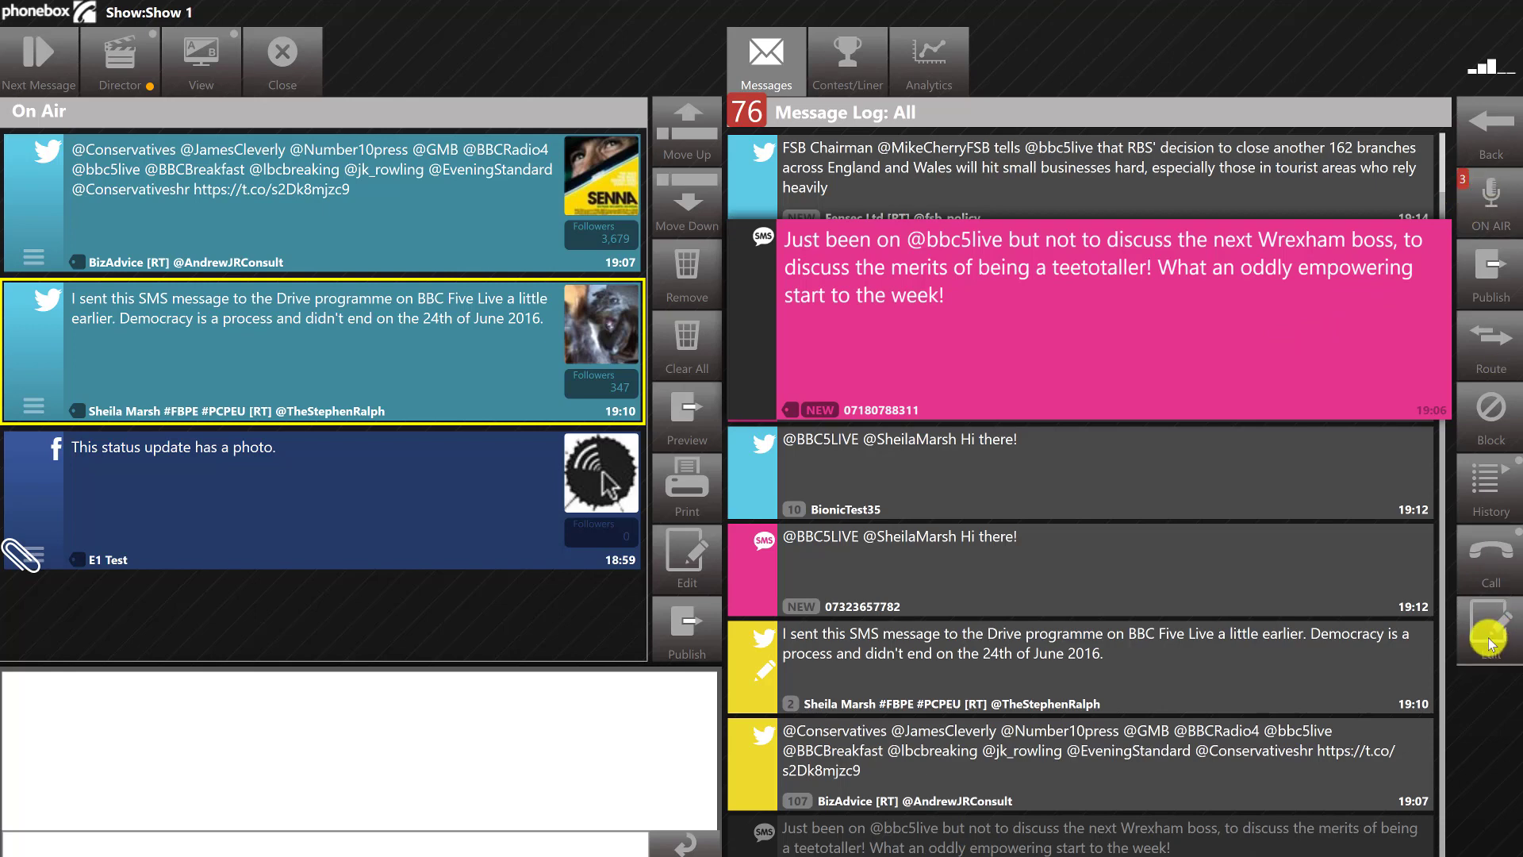
pyautogui.click(1486, 213)
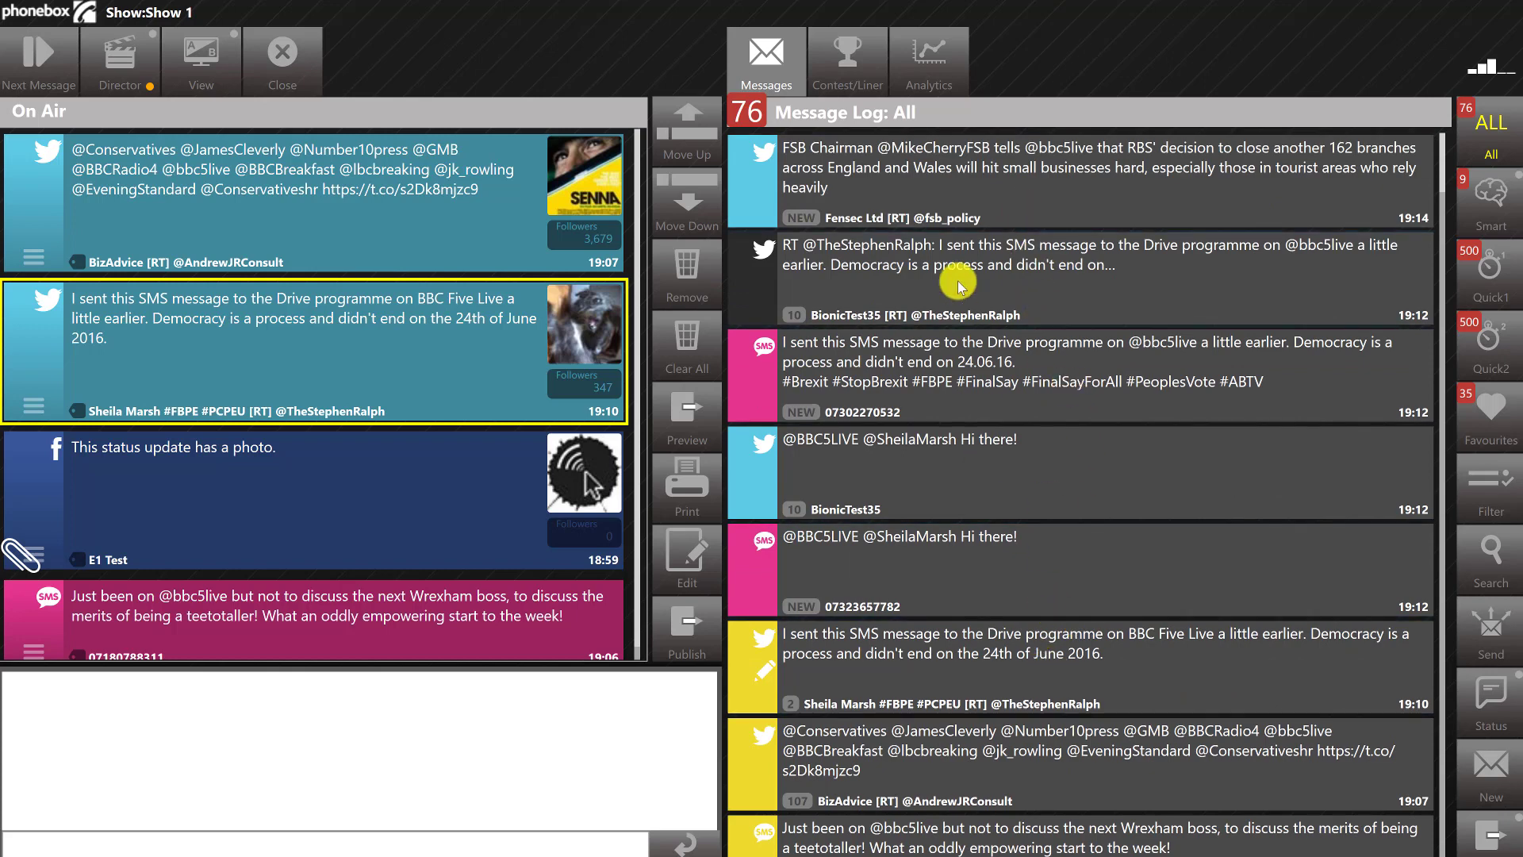
pyautogui.click(746, 111)
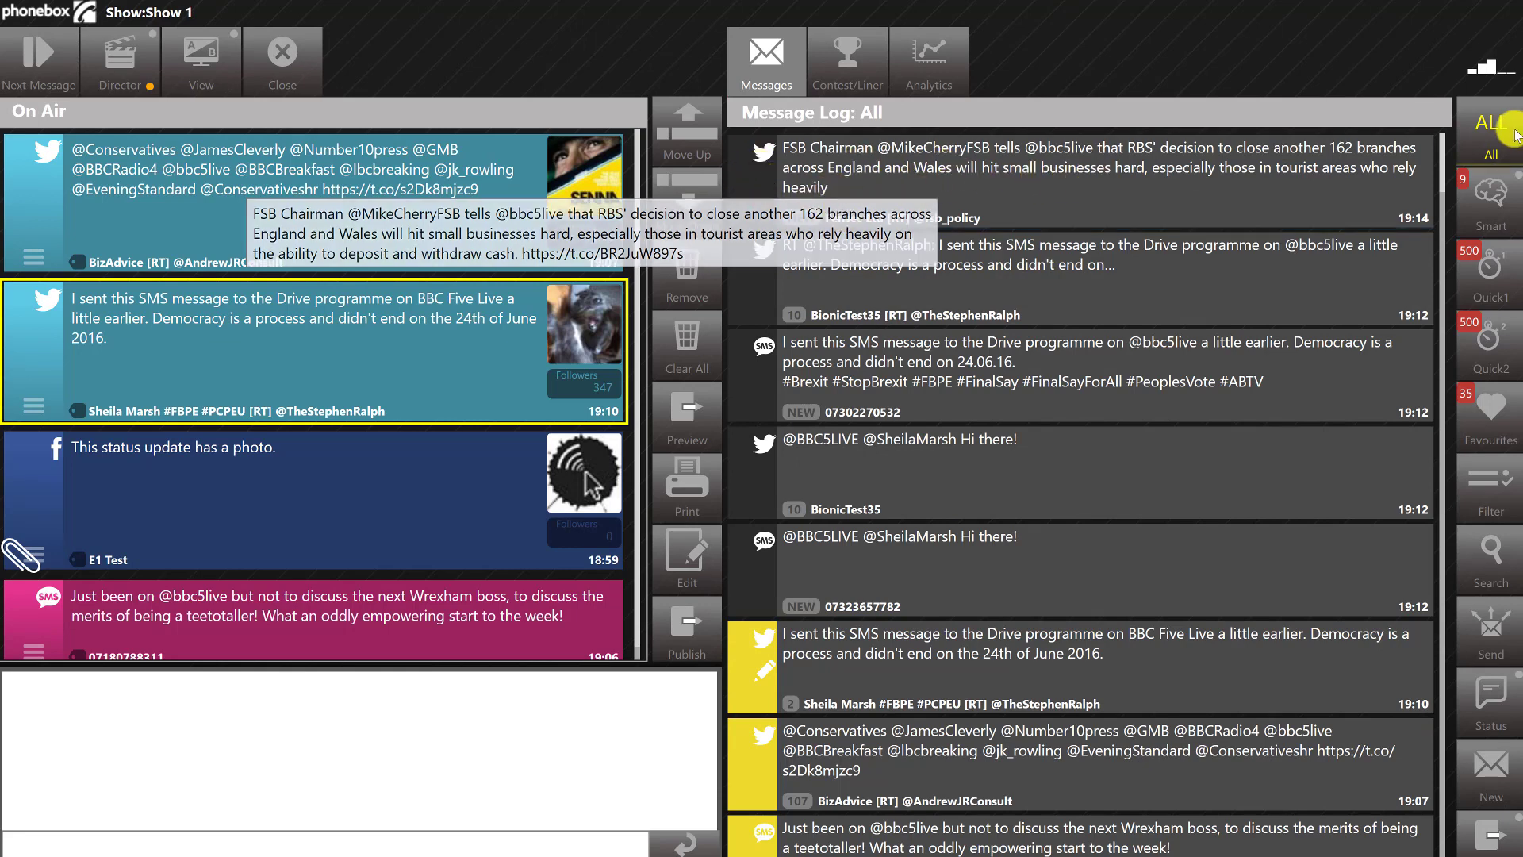
# Open the 19:14 tweet about RBS branch closures, browse older log messages while it stays open, and go back to the message log.
pyautogui.click(1230, 182)
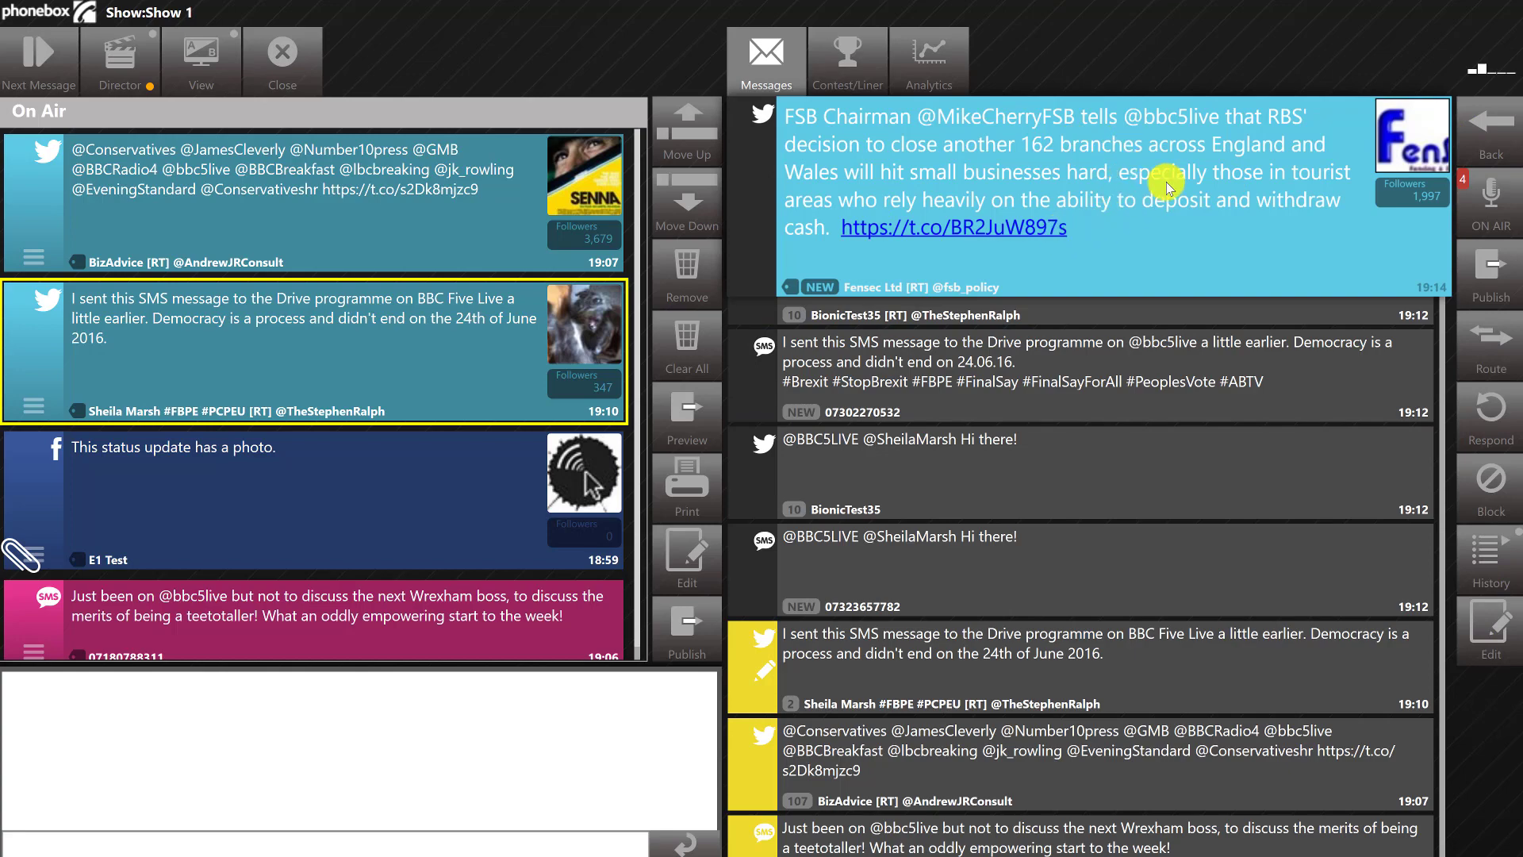
pyautogui.scroll(-5, 1150, 365)
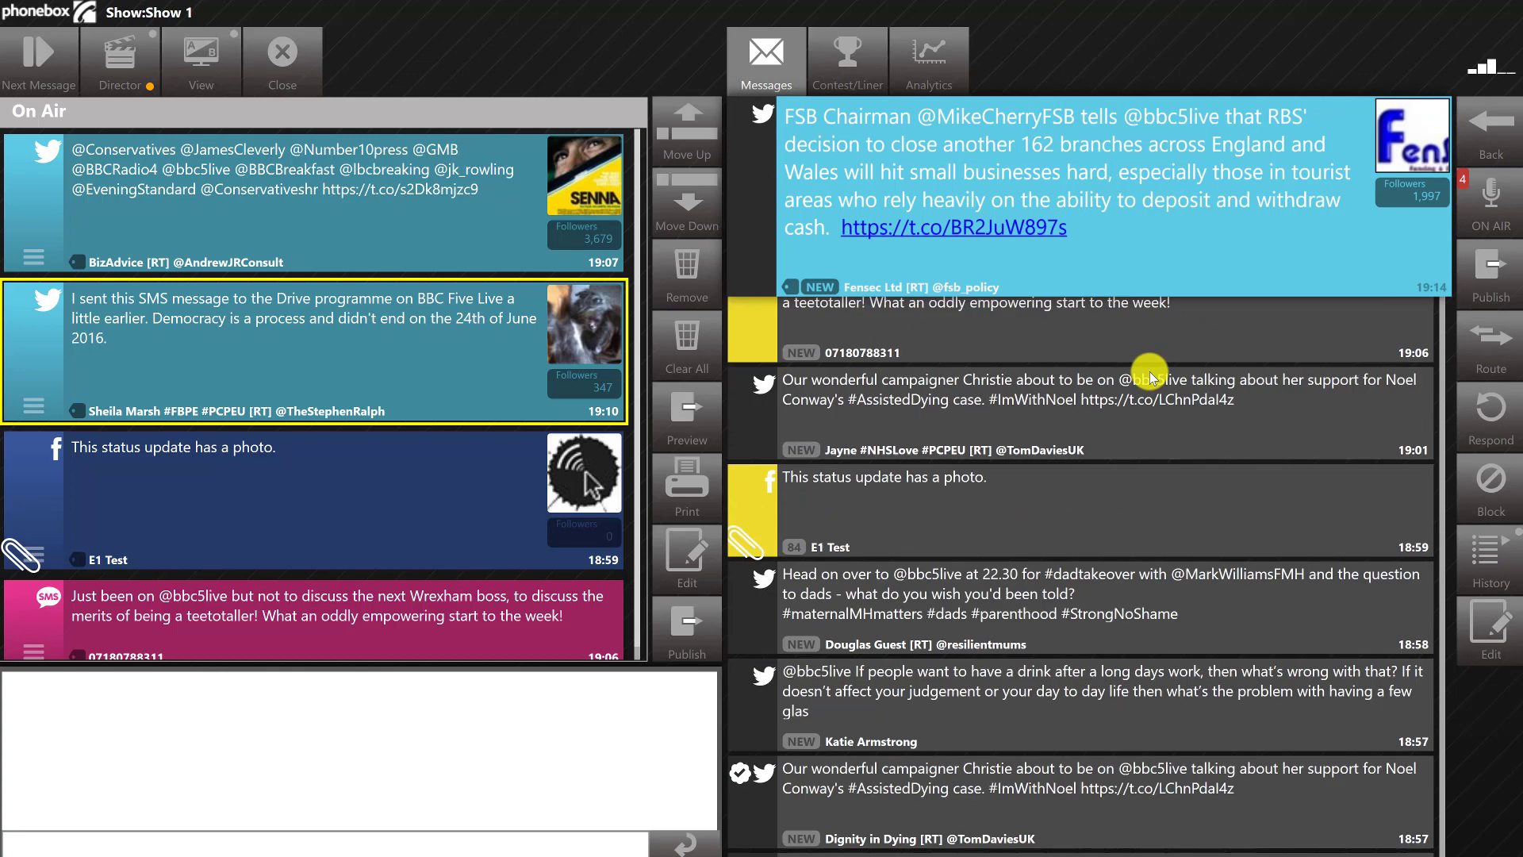
pyautogui.scroll(-4, 1150, 373)
pyautogui.scroll(6, 1150, 373)
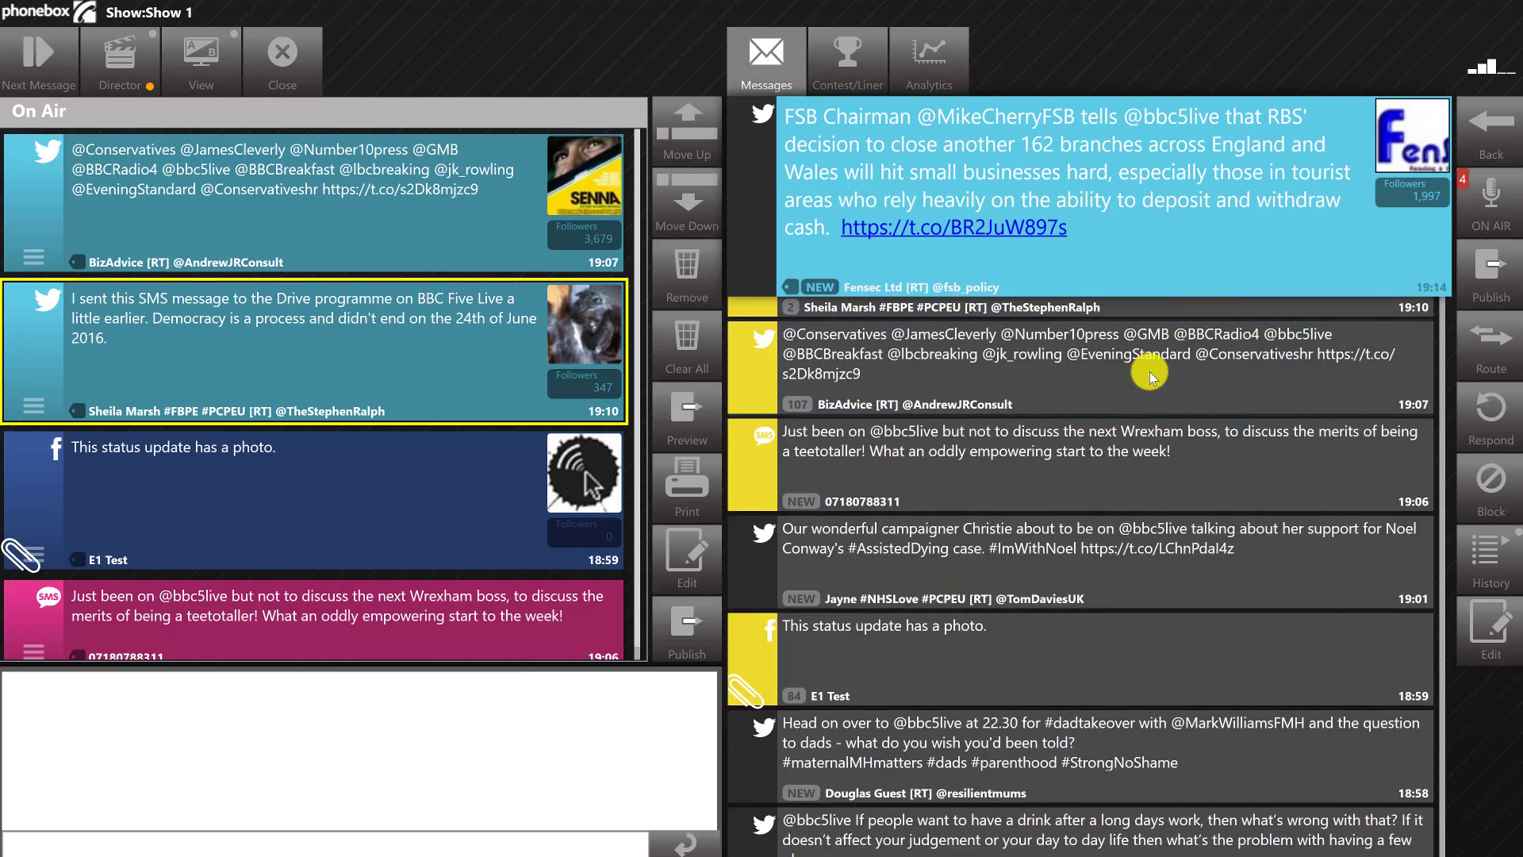
pyautogui.scroll(2, 1151, 374)
pyautogui.scroll(-4, 1151, 375)
pyautogui.scroll(4, 1140, 458)
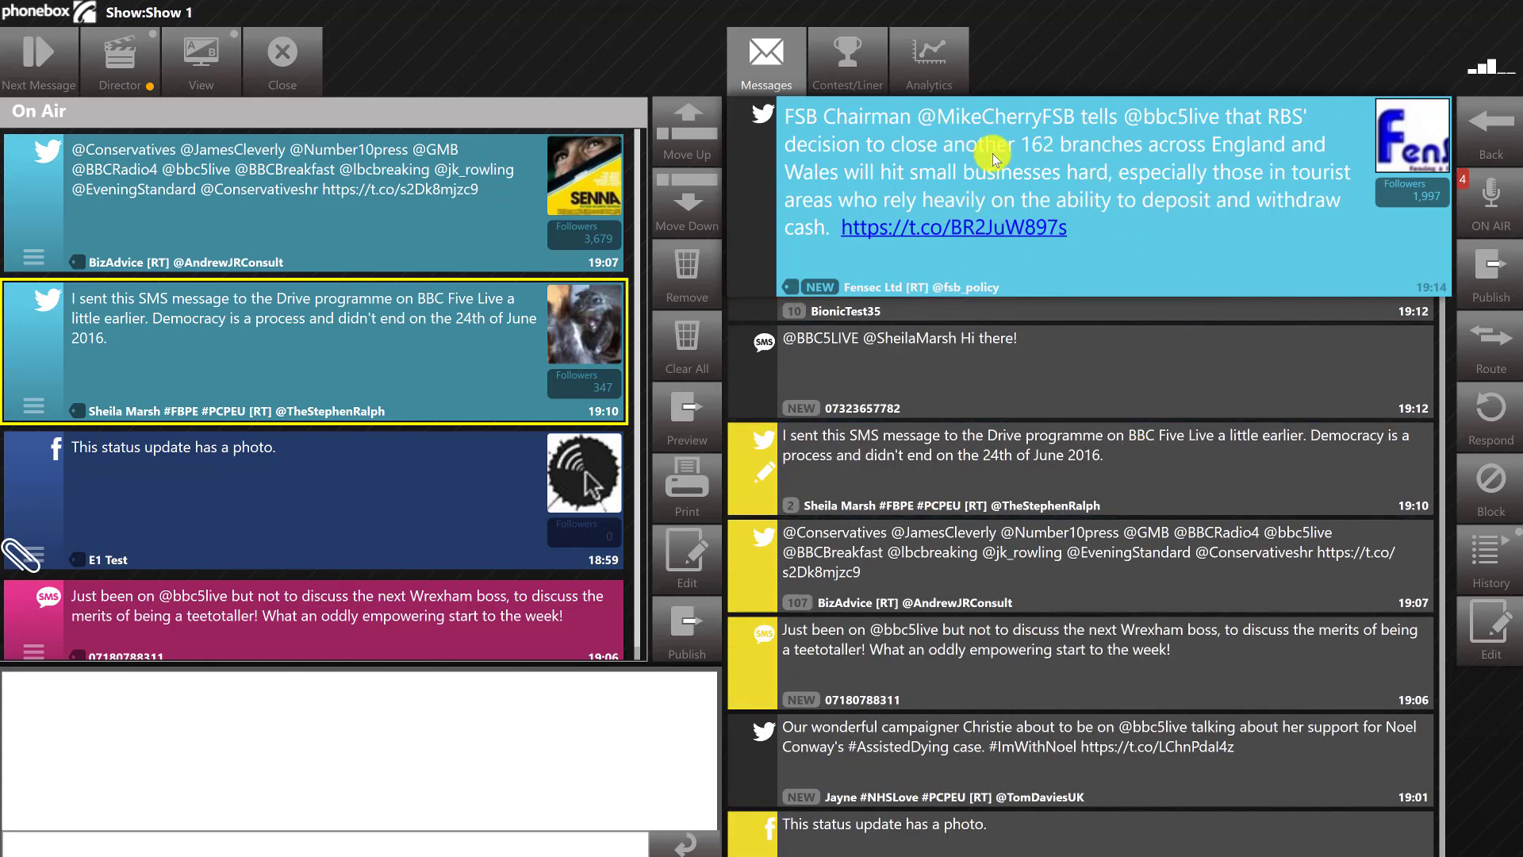
pyautogui.click(1491, 131)
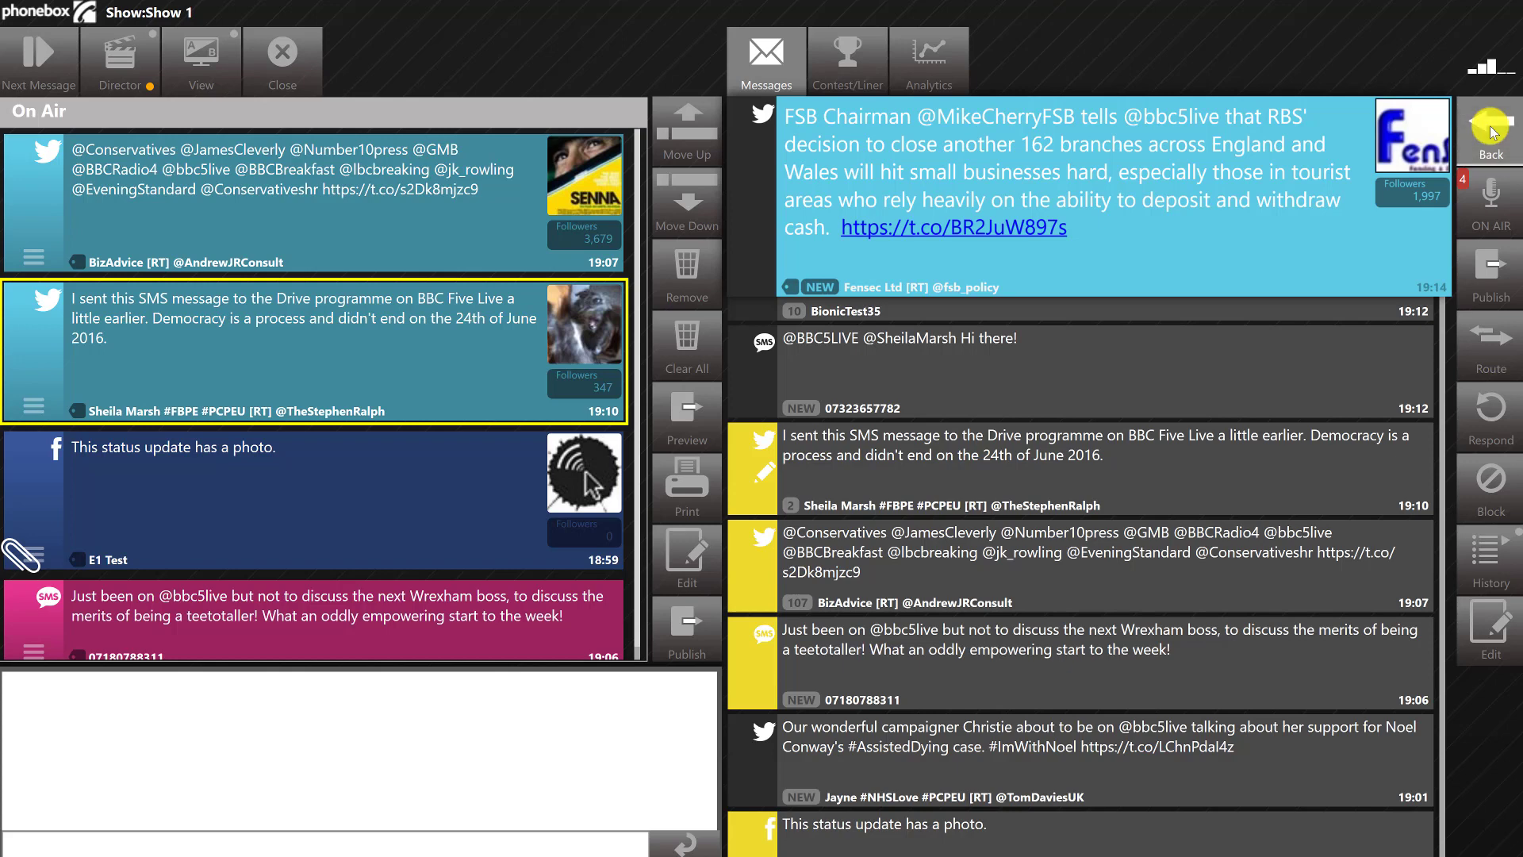